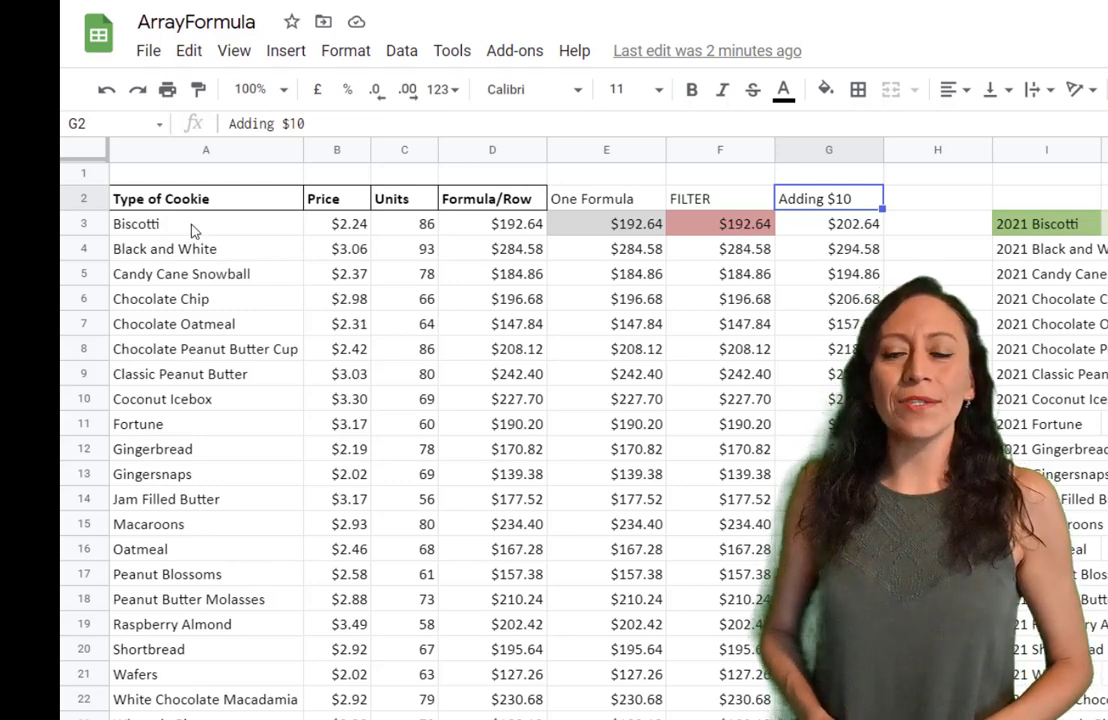
Examine the cell contents of the finished cookie sheet, from Type of Cookie through the Formula/Row and One Formula columns
click(128, 200)
click(148, 224)
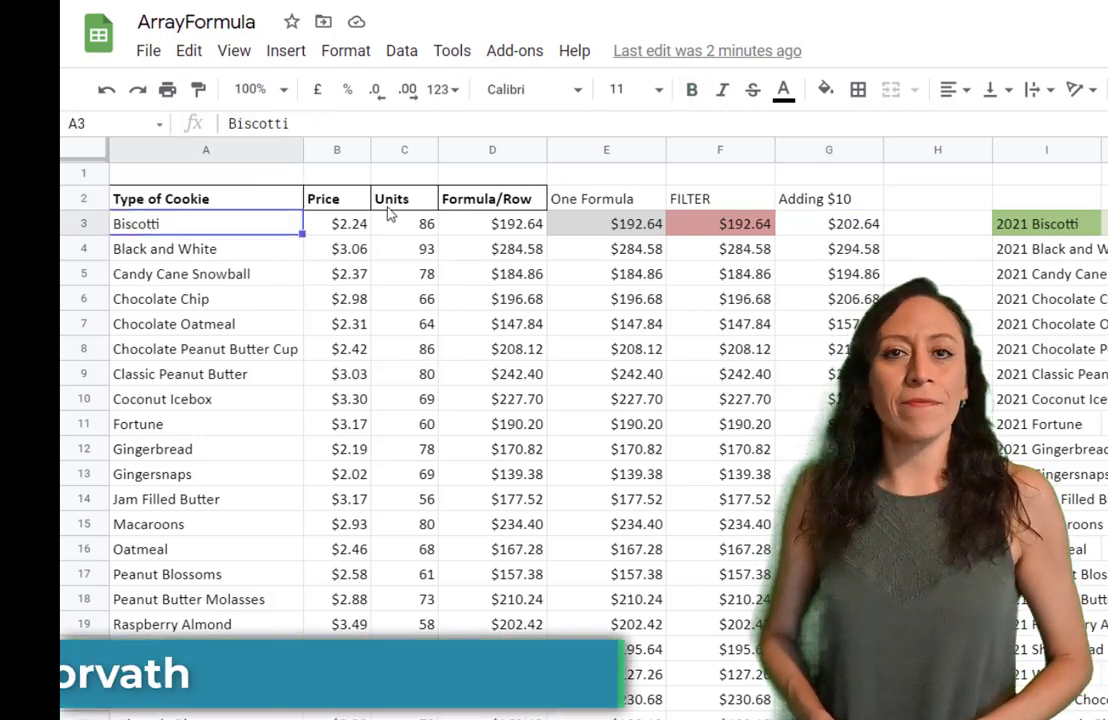
click(522, 232)
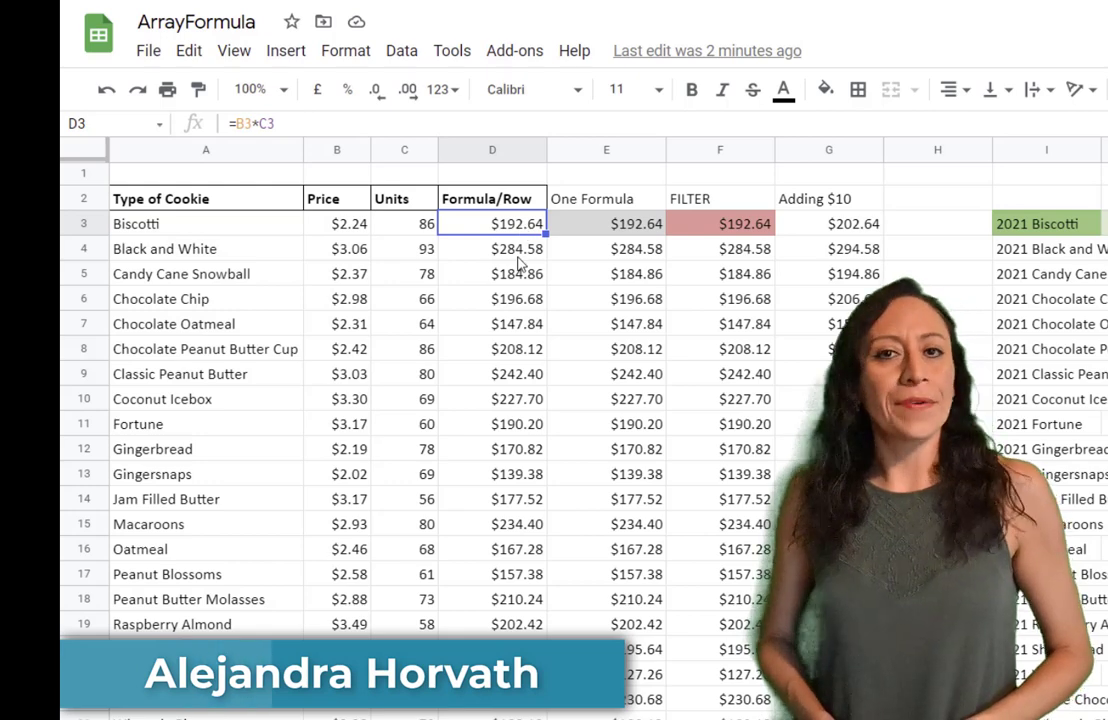
click(530, 250)
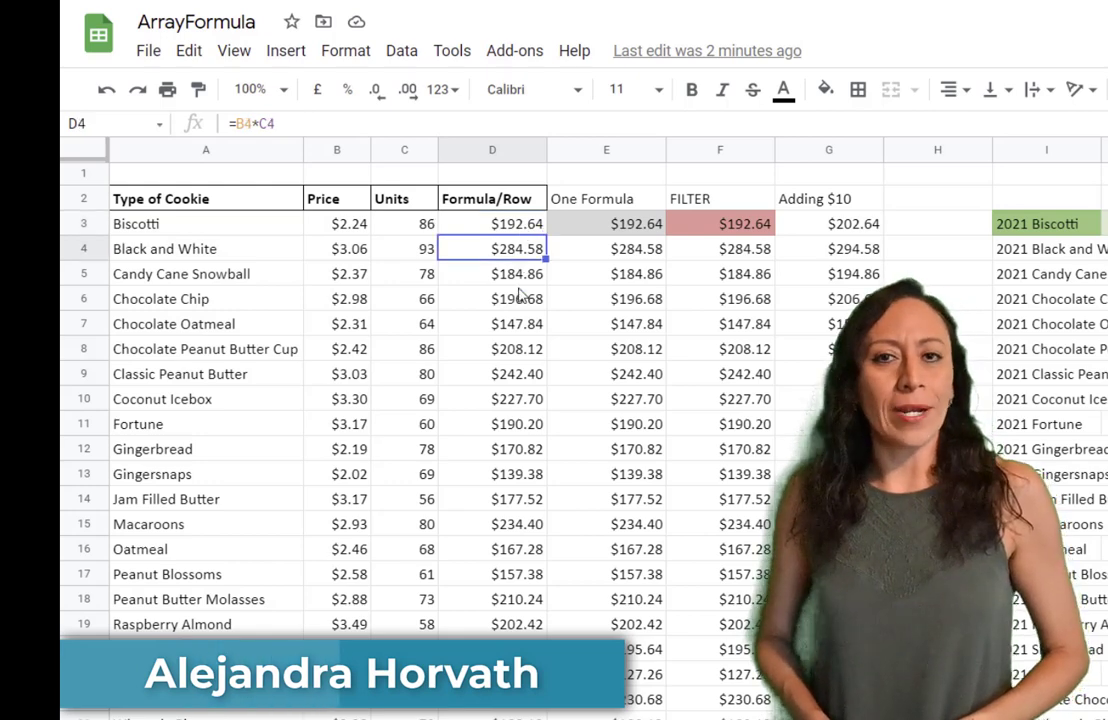
click(574, 255)
click(609, 234)
click(632, 276)
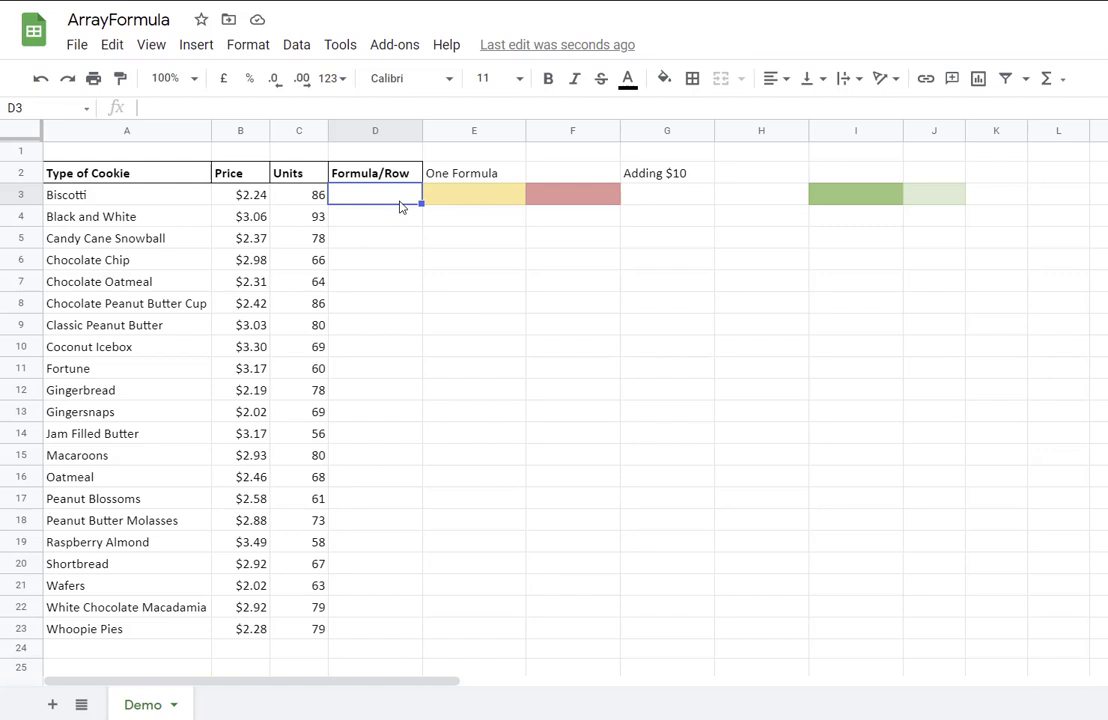
Multiply price by units with =B3*C3 in D3 and fill the formula down the Formula/Row column to row 23
text(=)
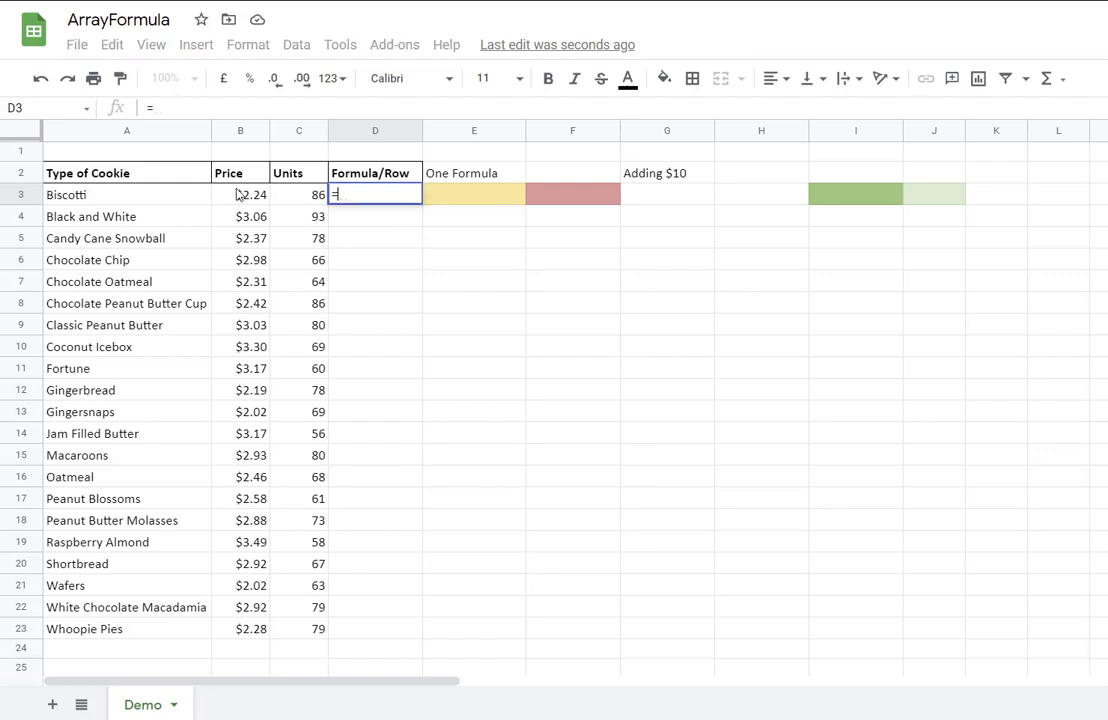
click(264, 194)
text(*)
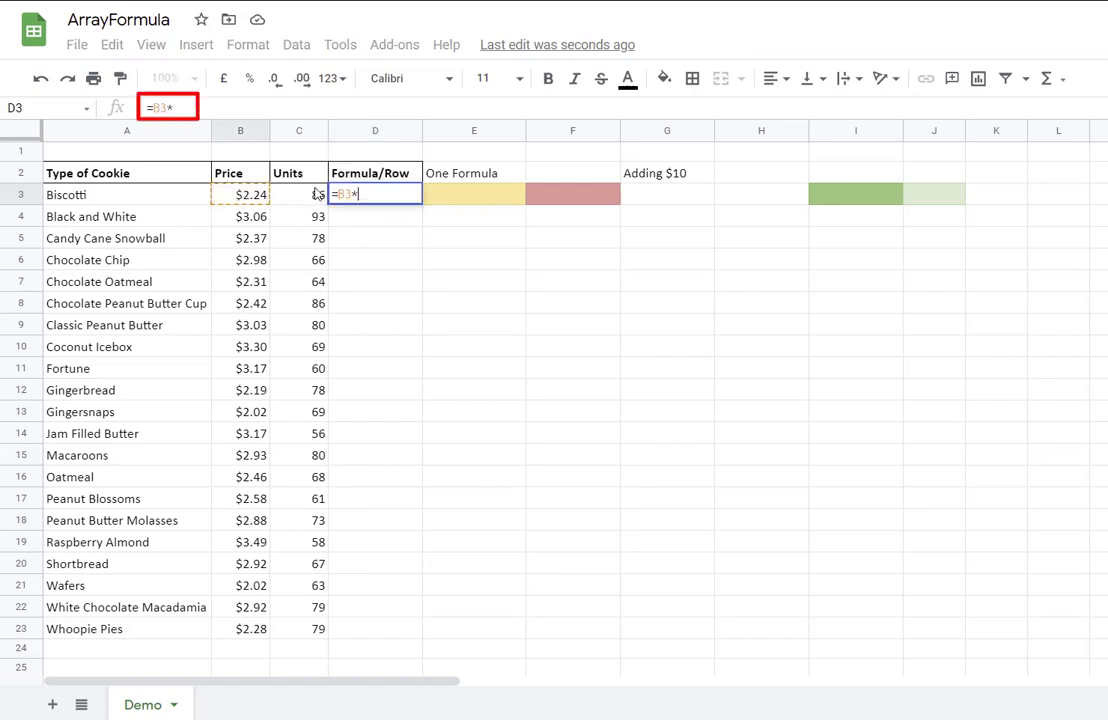
click(315, 197)
key(Return)
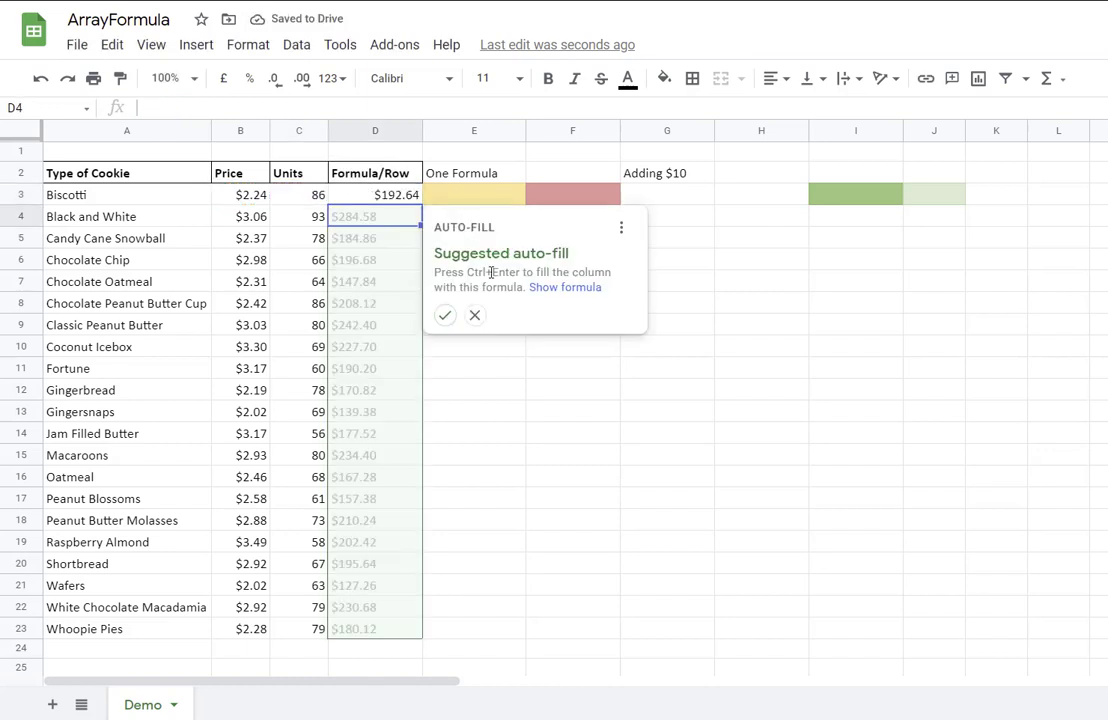
click(447, 316)
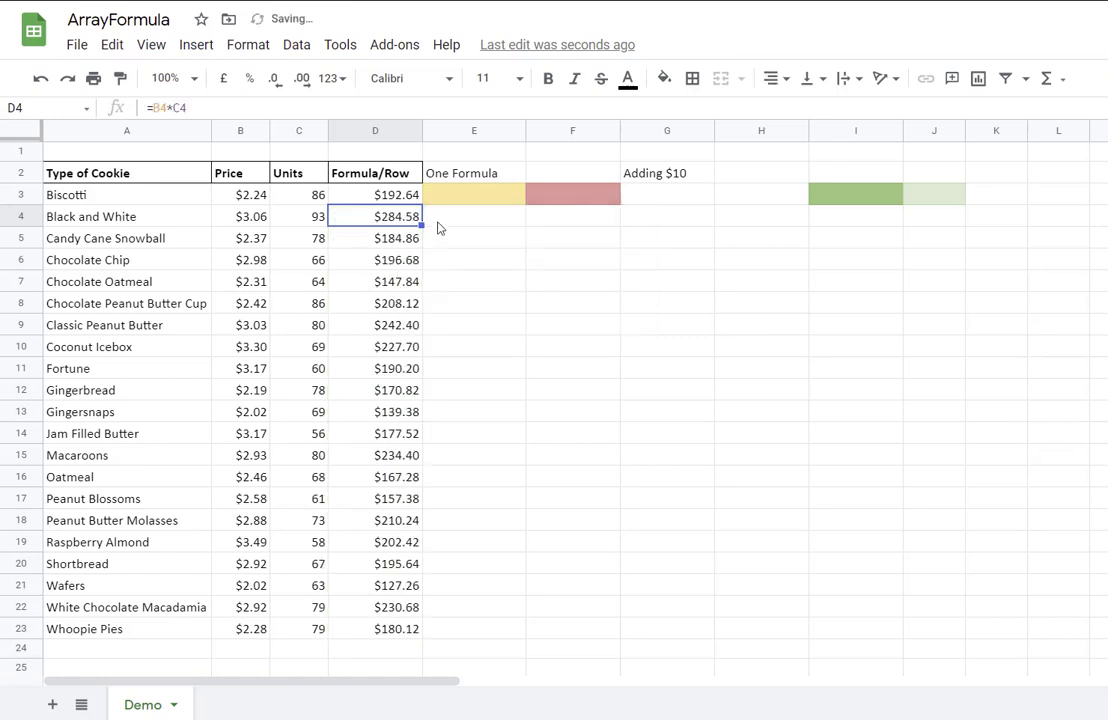
drag(400, 196, 387, 627)
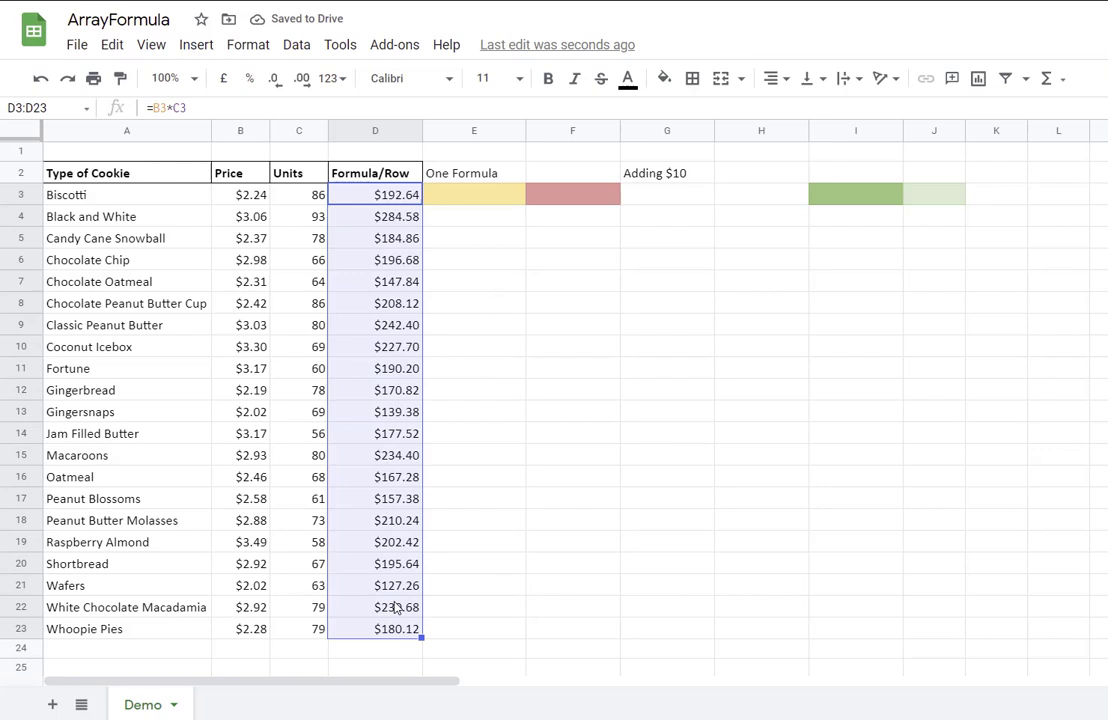
Write =ARRAYFORMULA(B3:B)*(C3:C) in E3 under One Formula, using open-ended ranges for price and units
click(470, 195)
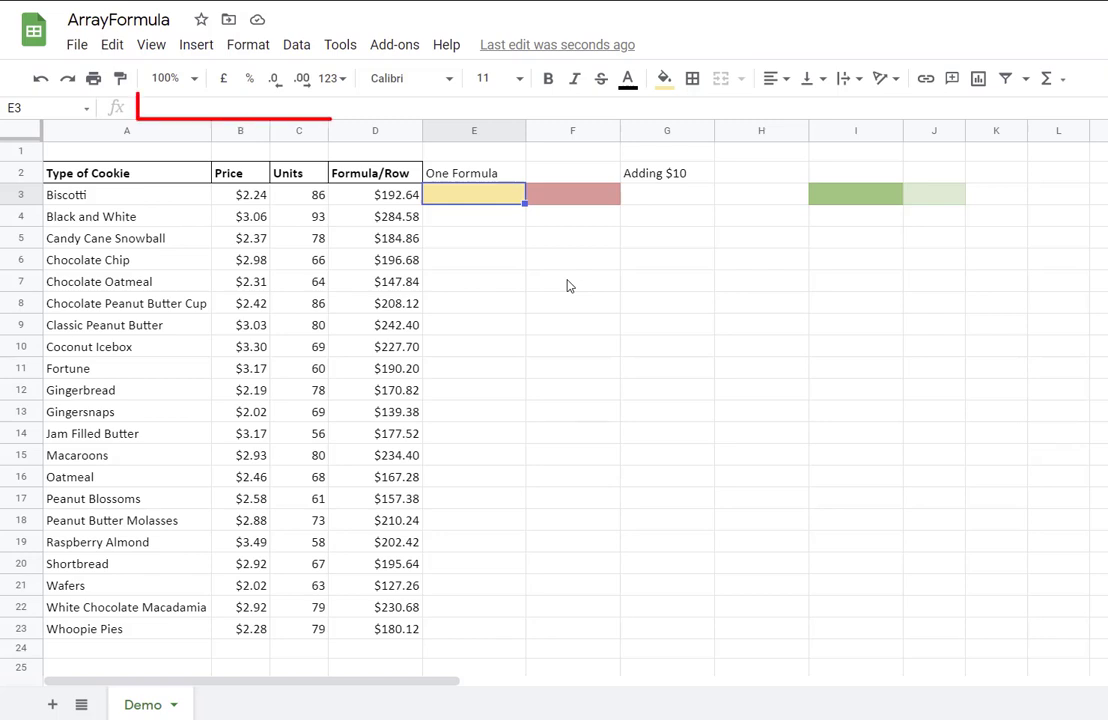
text(=array)
key(Tab)
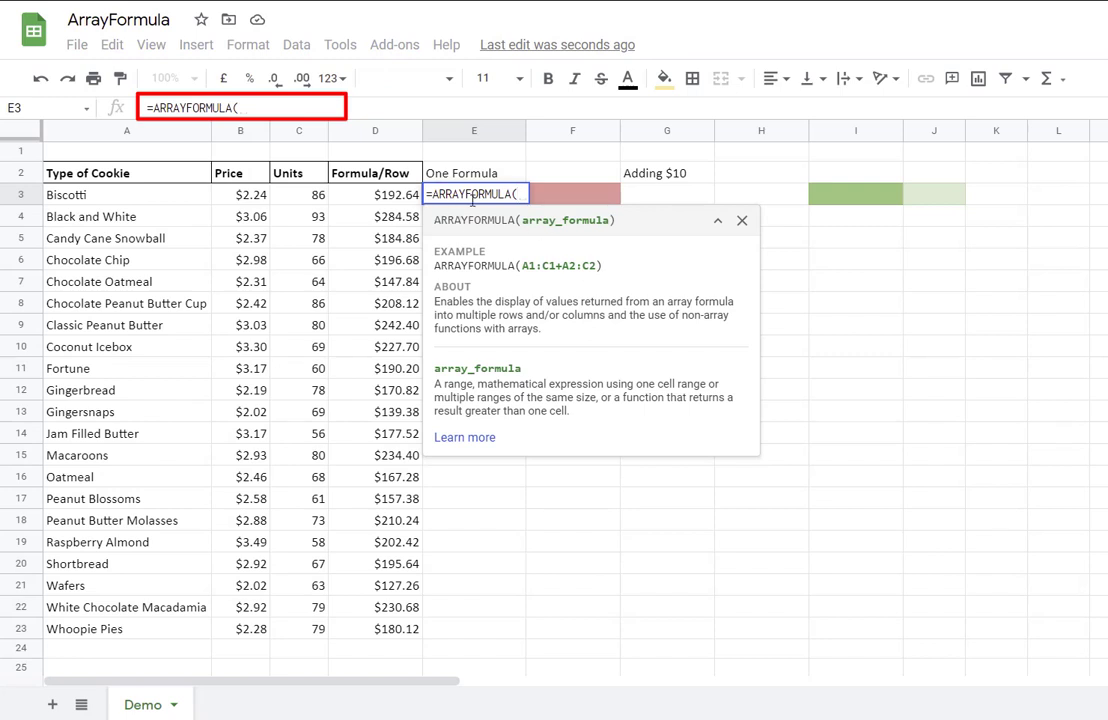
text(B3:B25)
key(BackSpace)
key(BackSpace)
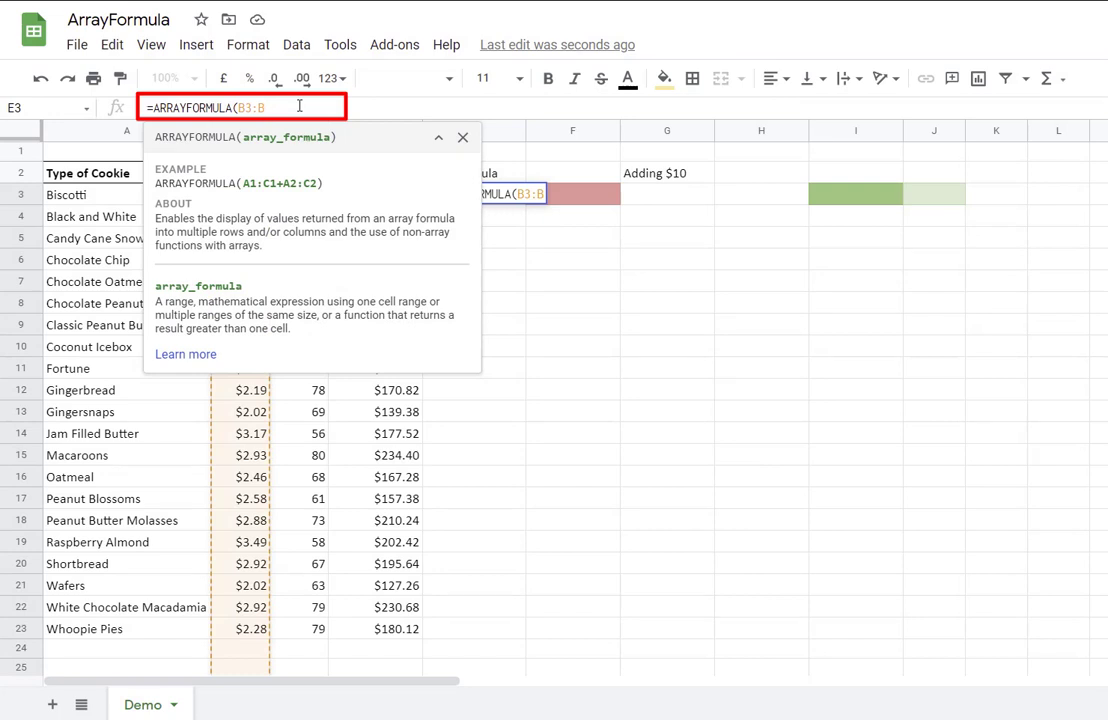
text()*()
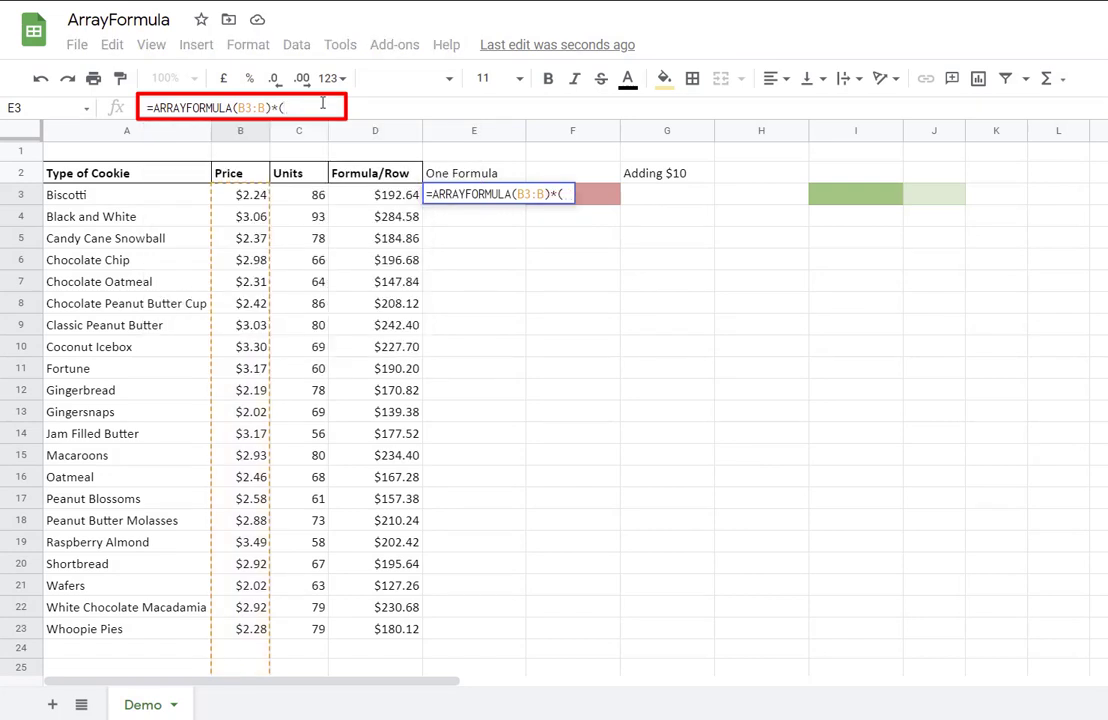
text(c)
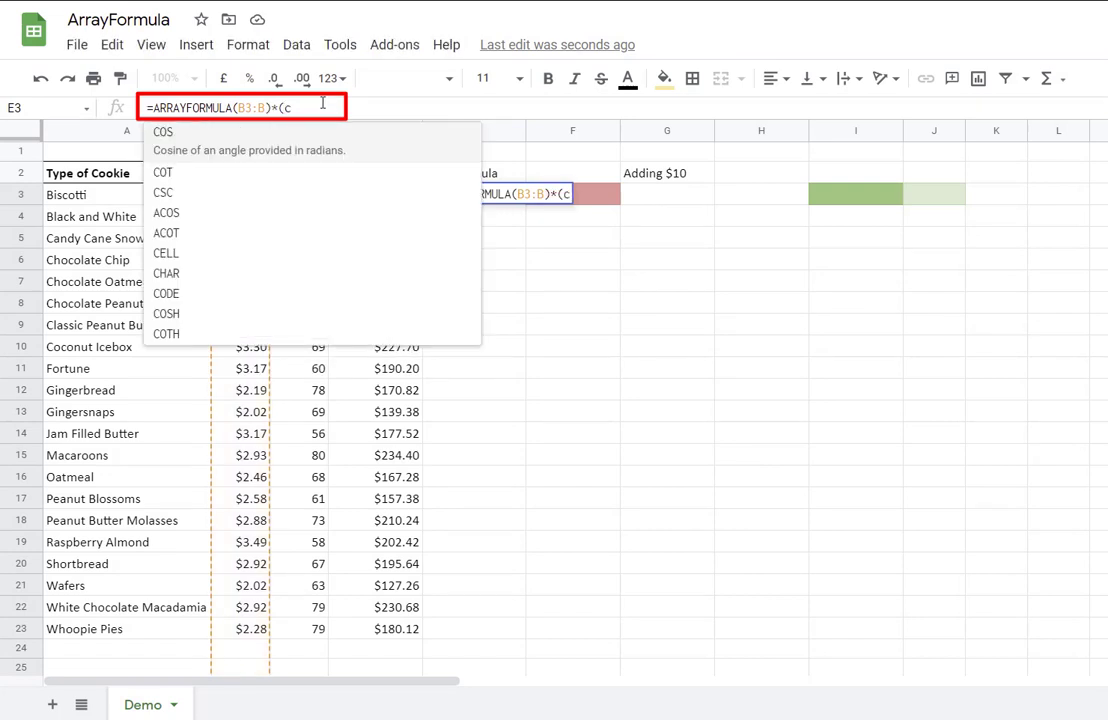
text(3:c)
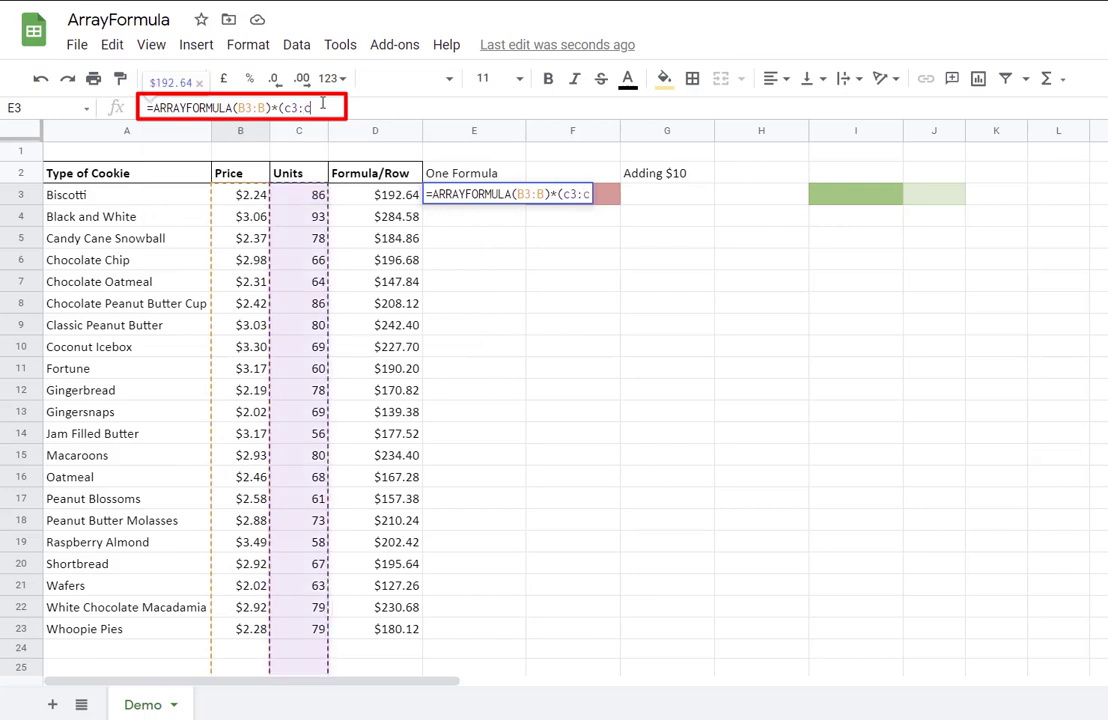
text())
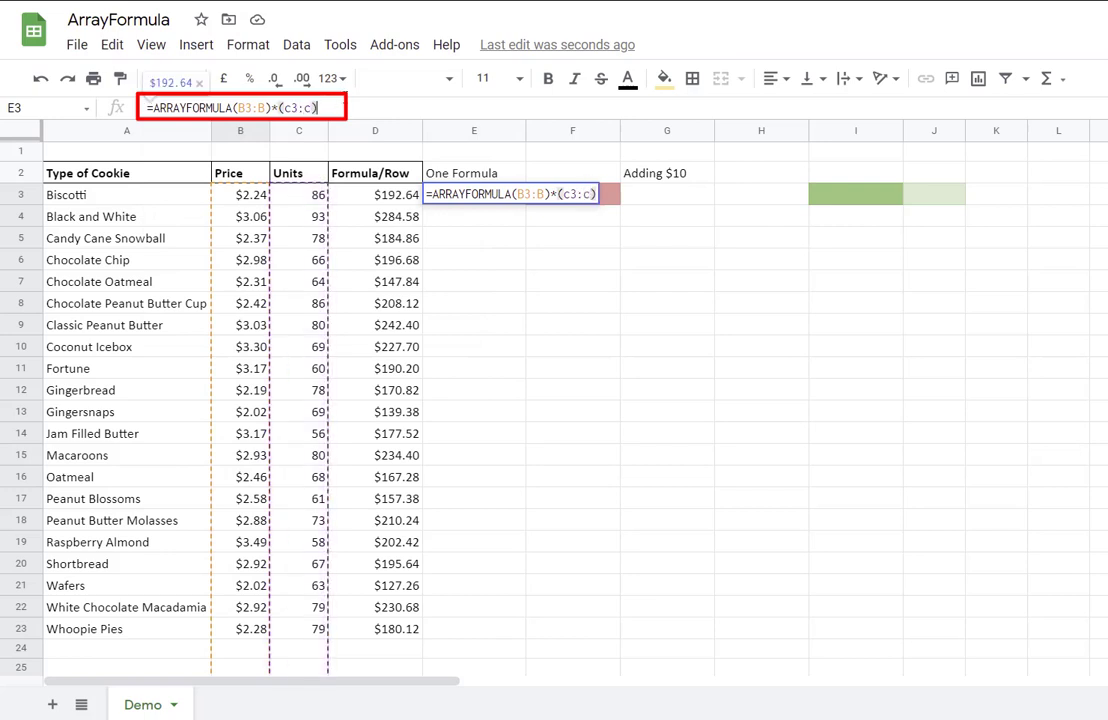
Enclose the whole product inside the array function so E3 contains =ARRAYFORMULA((B3:B)*(C3:C)), and commit it
click(236, 108)
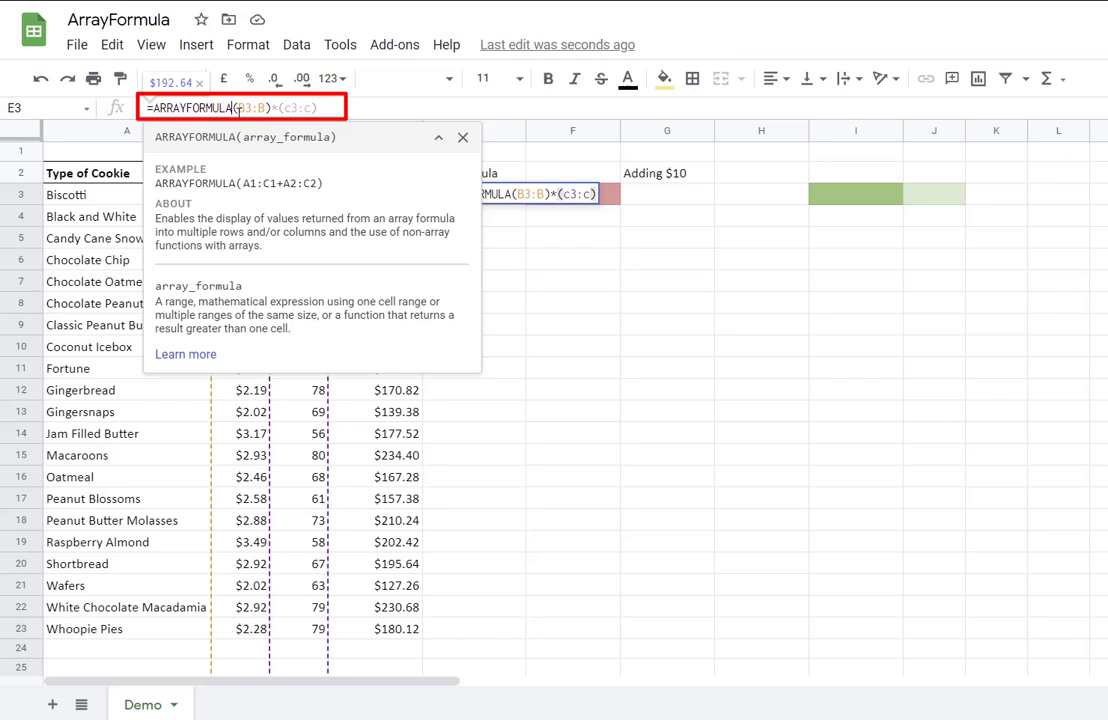
text(()
click(340, 101)
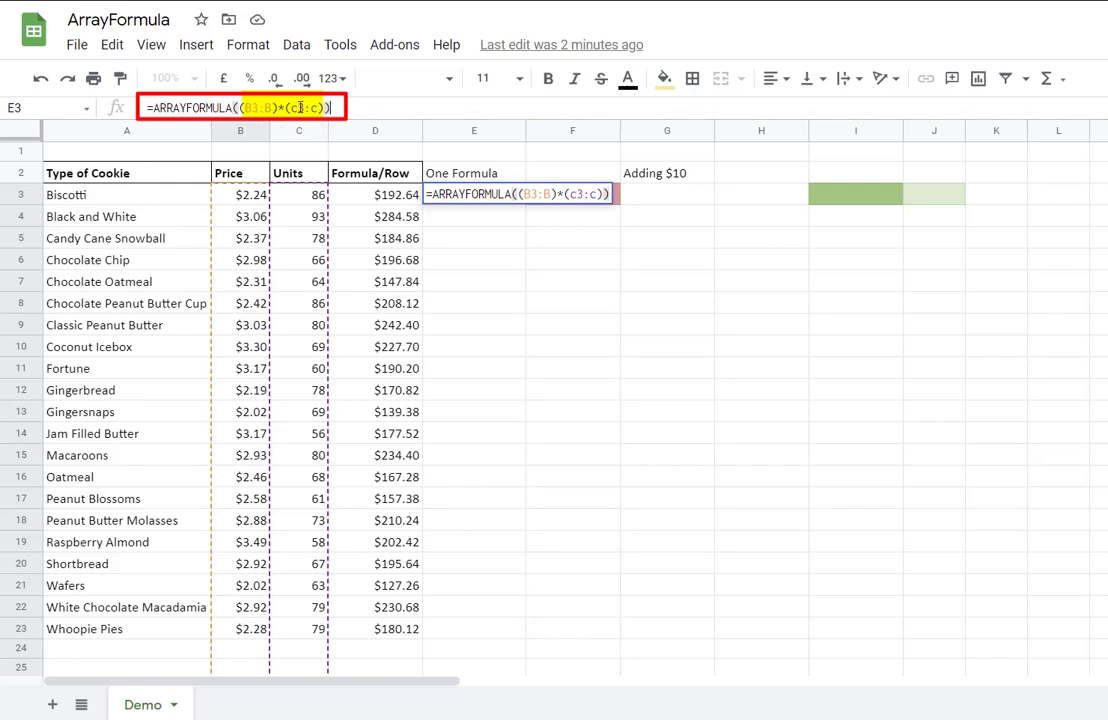
key(Return)
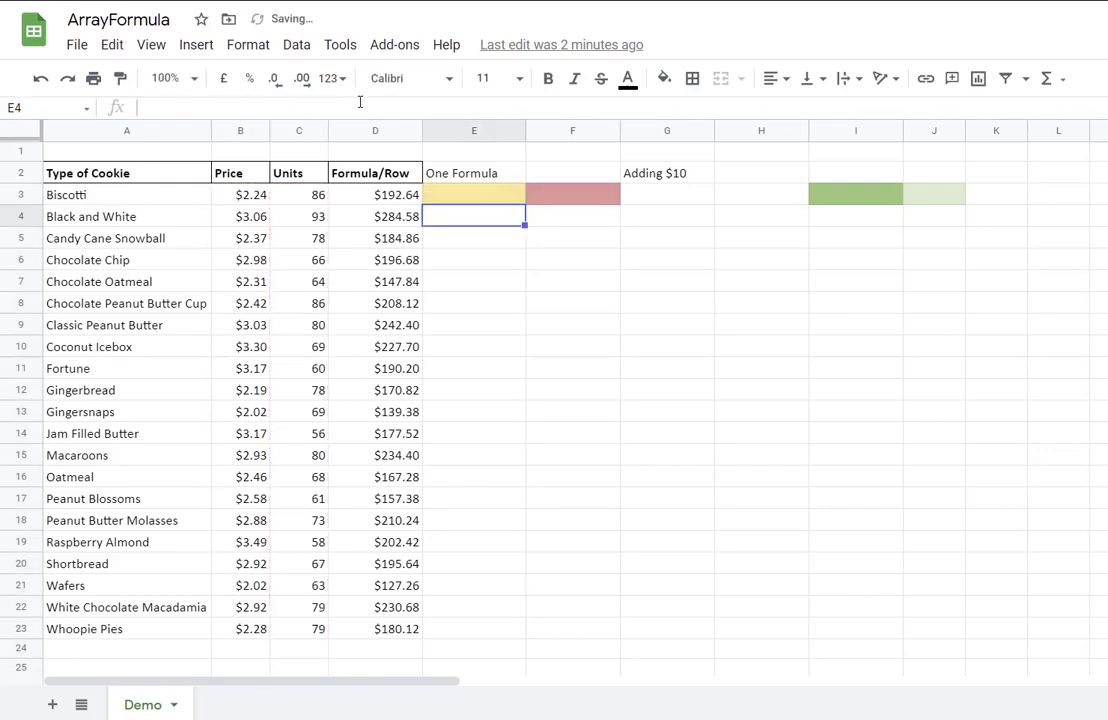
Compare the content of E3, which holds the array formula, with that of E4 directly below
click(486, 197)
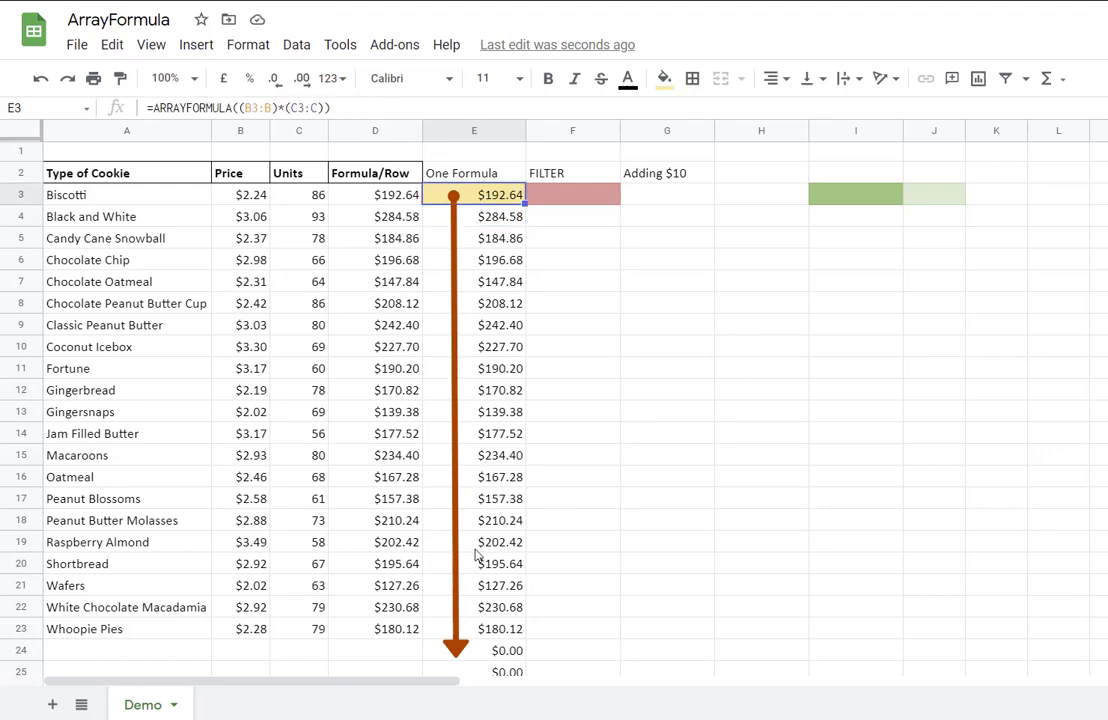
scroll(425, 200, down, 1)
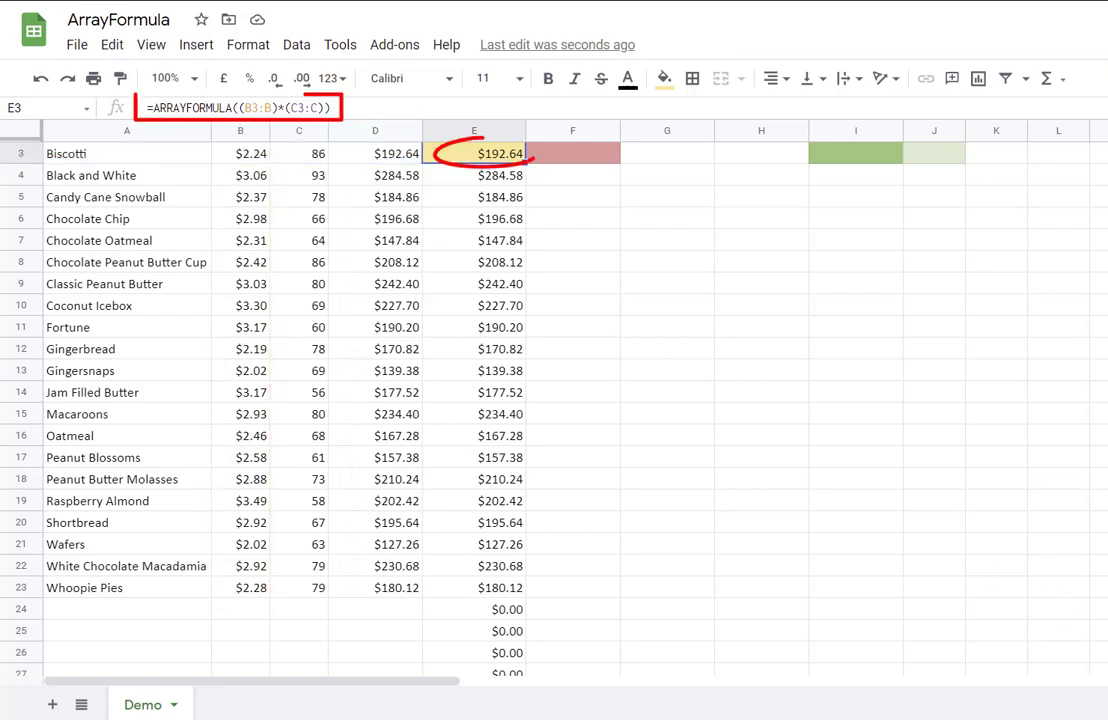
click(500, 172)
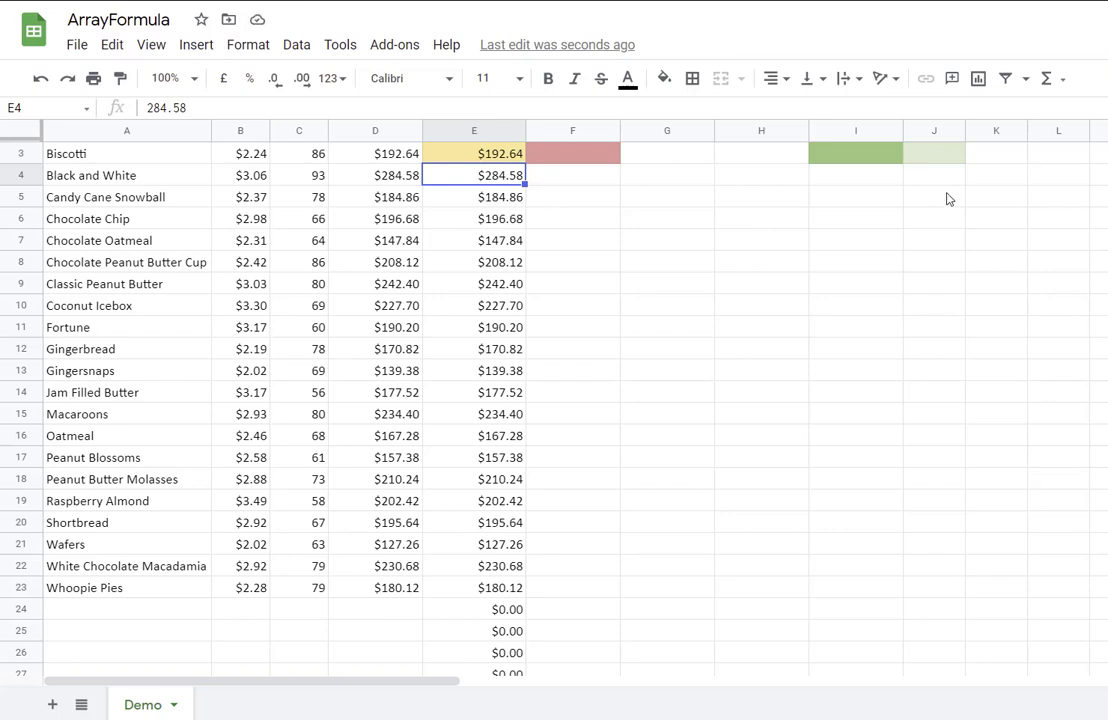
click(426, 152)
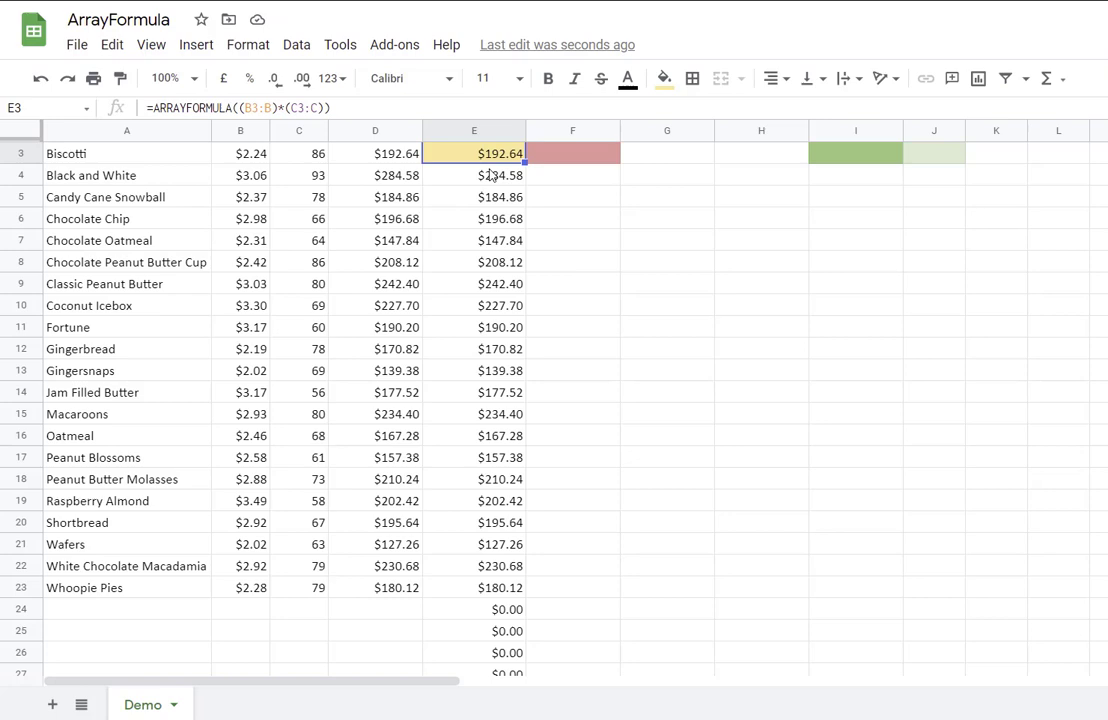
scroll(490, 175, up, 1)
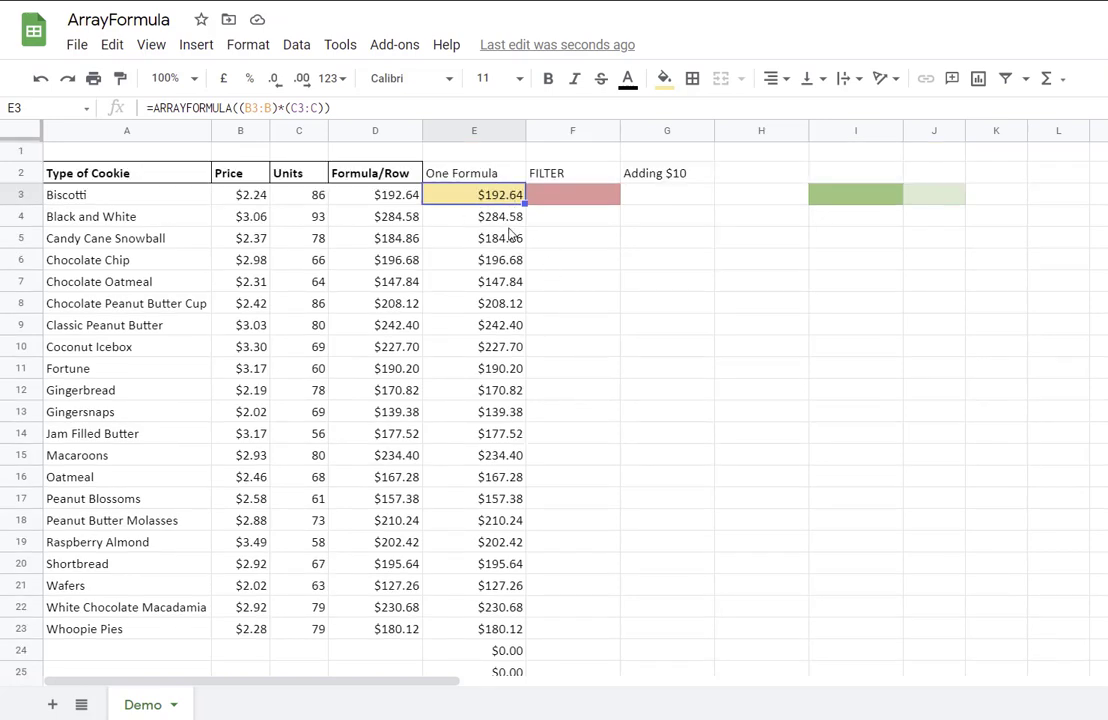
Examine what the array formula returns in column E for the empty rows below Whoopie Pies, including E24
scroll(513, 430, down, 3)
click(505, 500)
scroll(505, 500, down, 3)
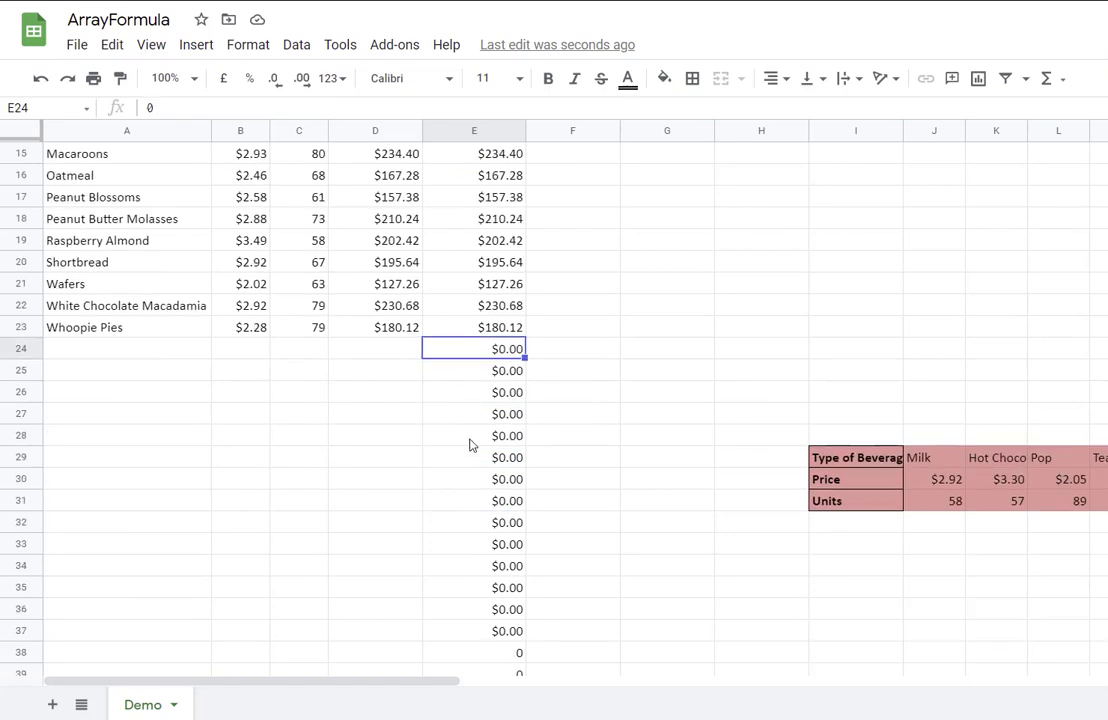
scroll(510, 415, up, 6)
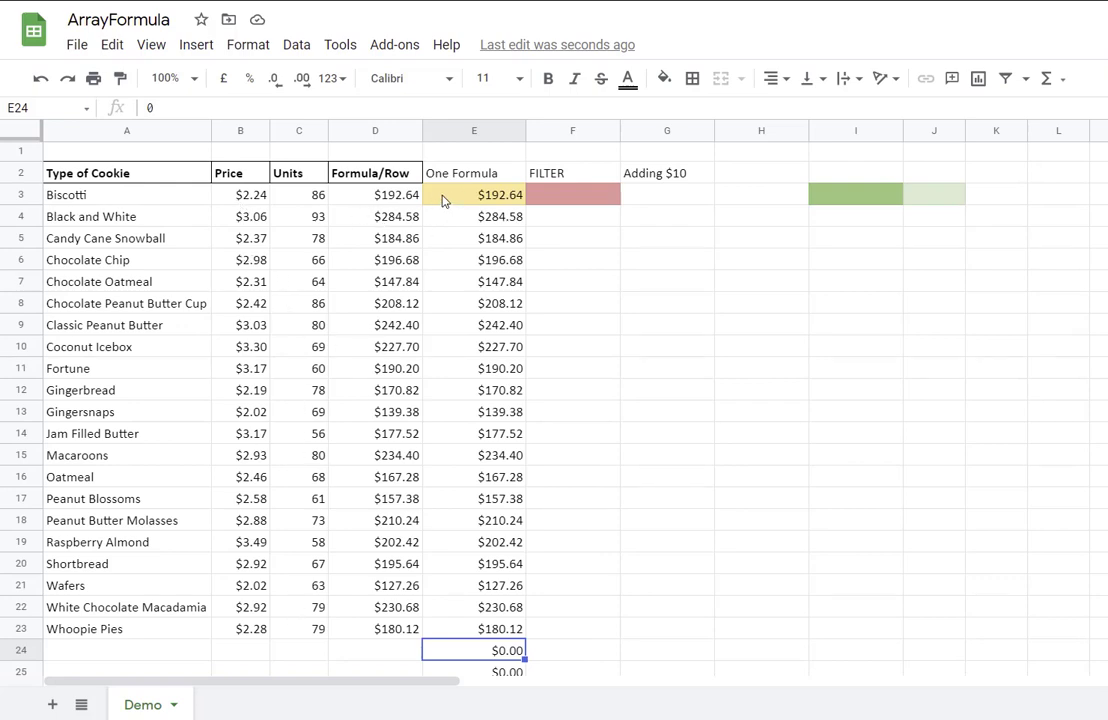
scroll(490, 505, down, 3)
scroll(475, 606, up, 3)
scroll(422, 450, down, 2)
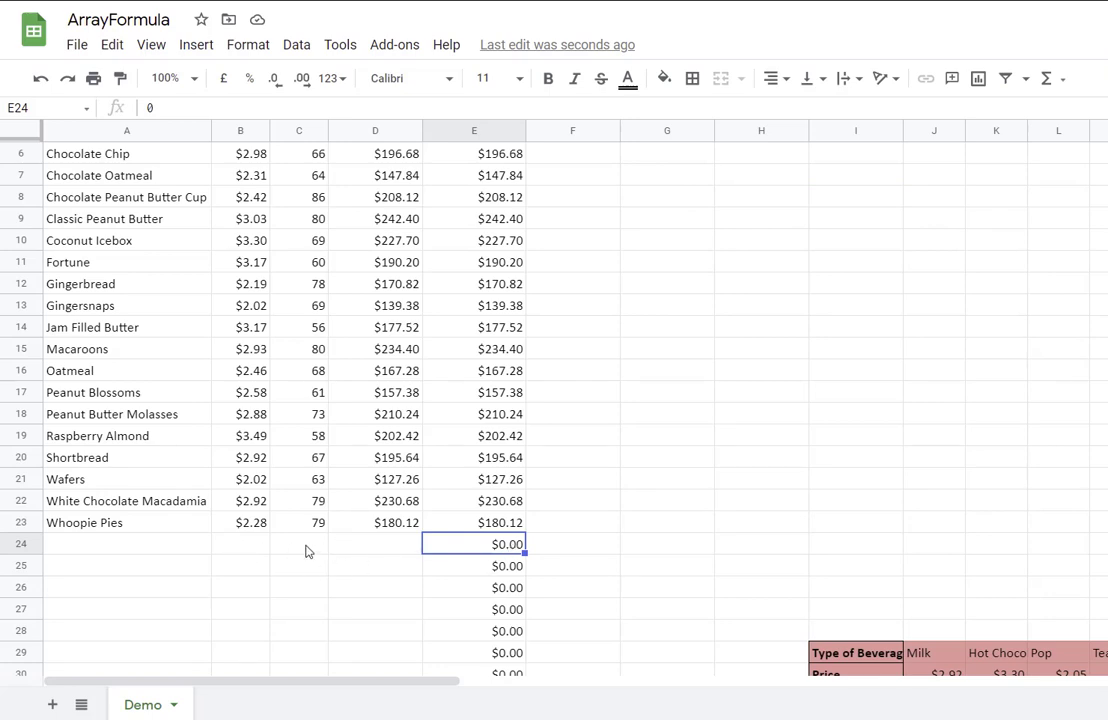
scroll(507, 522, up, 2)
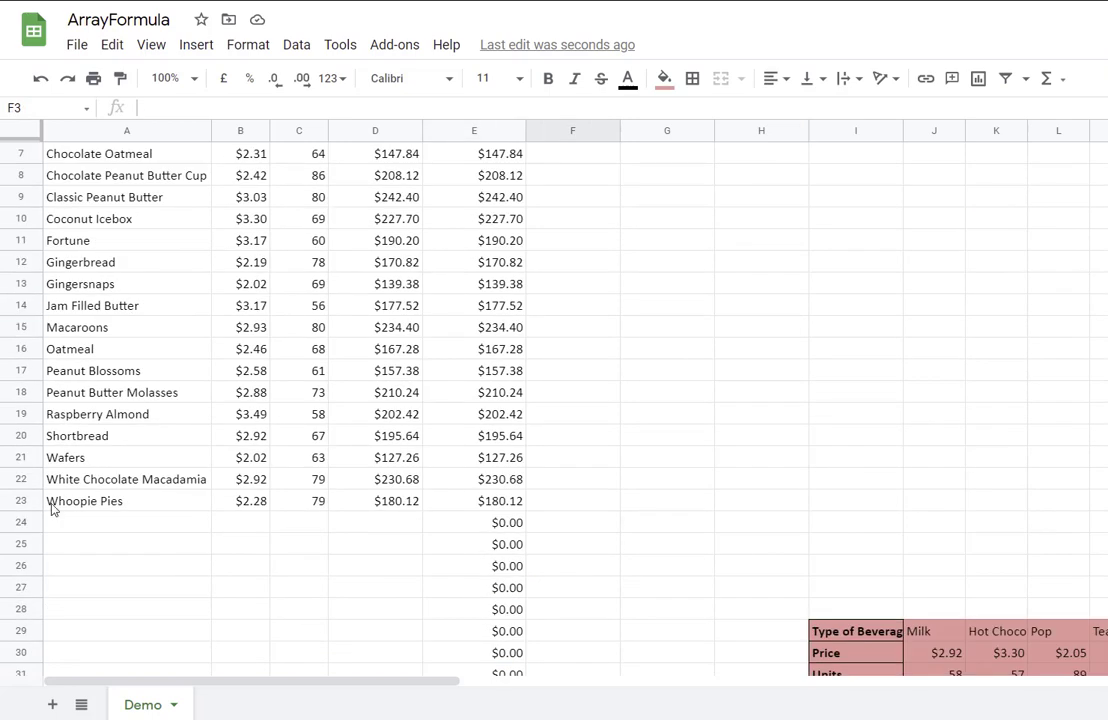
Write =FILTER(ARRAYFORMULA((B3:B)*(C3:C)),ARRAYFORMULA((B3:B)*(C3:C))<>0) in F3 under FILTER, and decline the suggested auto-fill
scroll(560, 286, up, 2)
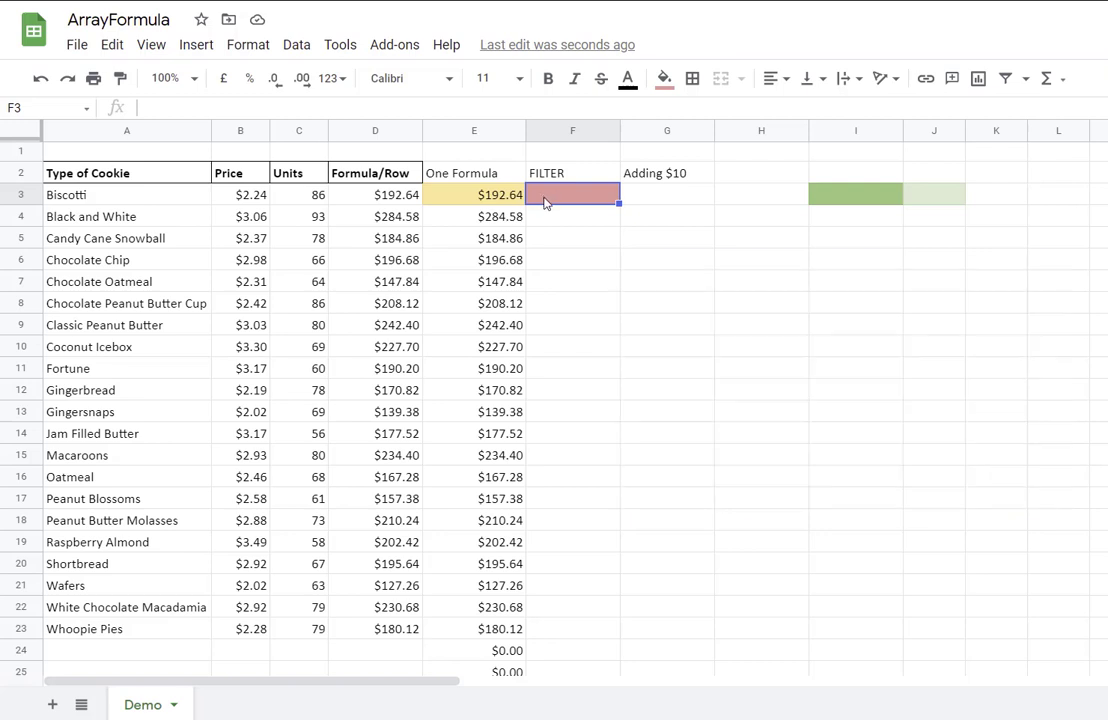
text(=filter()
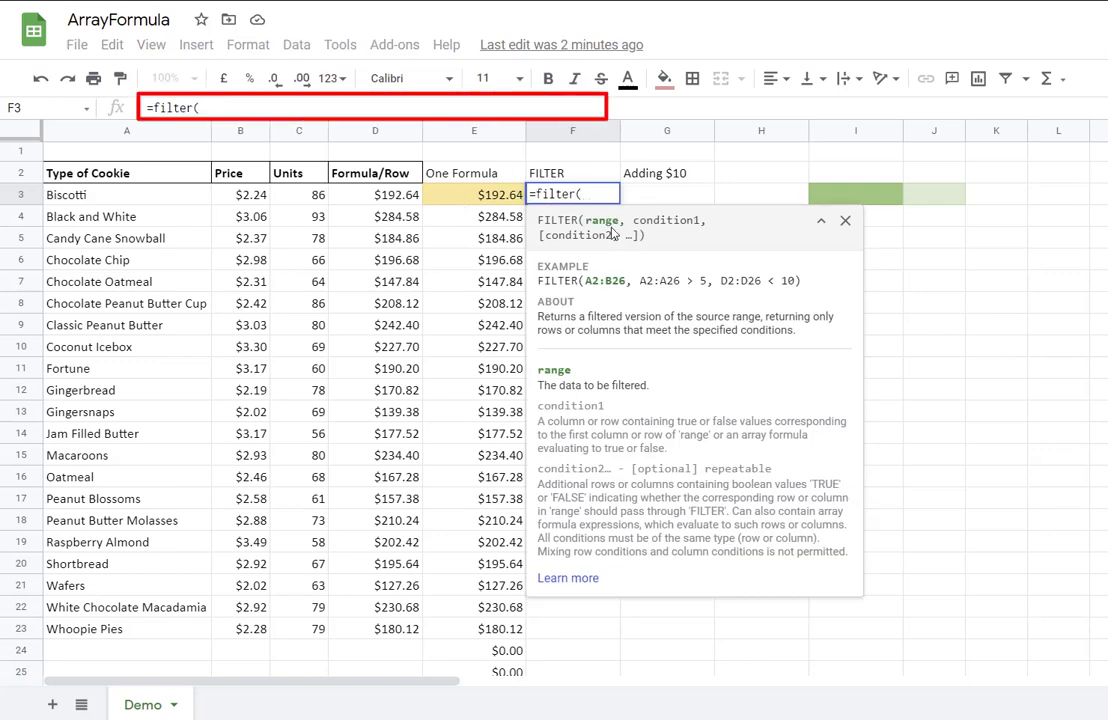
text(ARRAYFORMULA((B3:B)*(C3:C)))
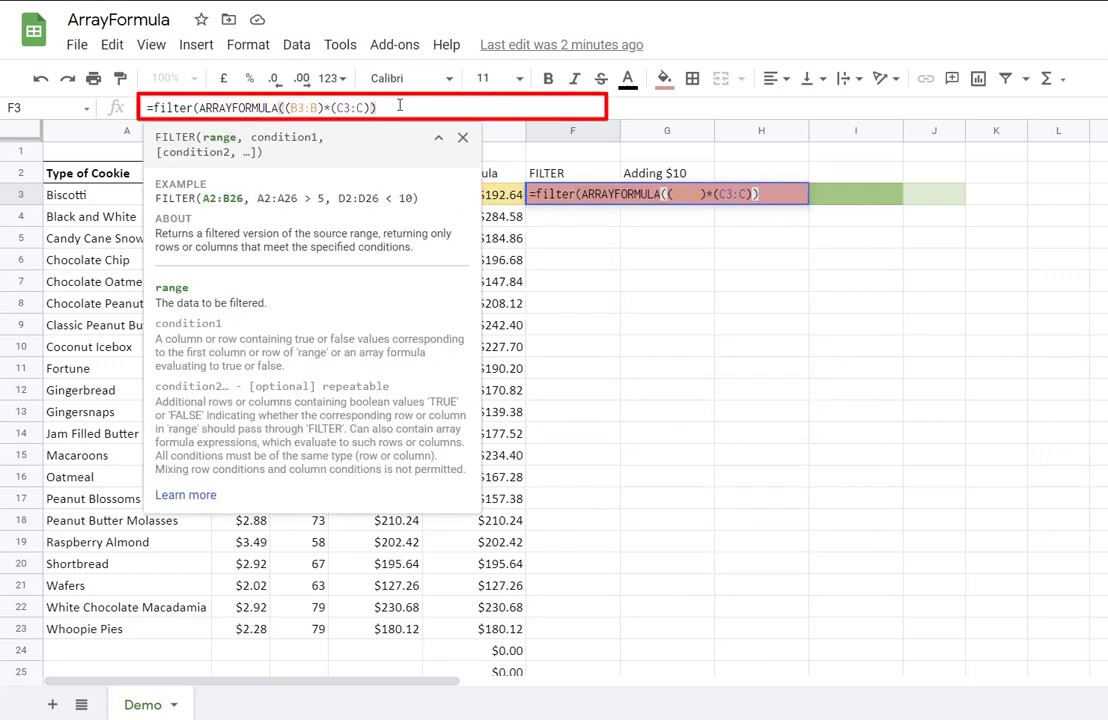
text(,)
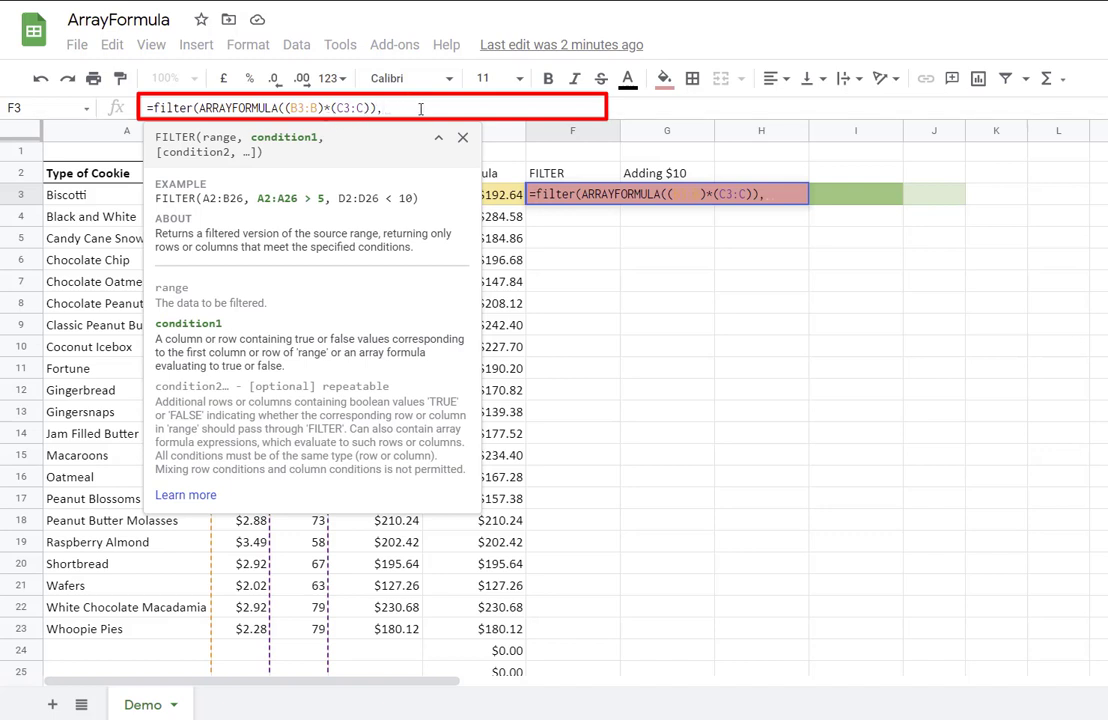
text(ARRAYFORMULA((B3:B)*(C3:C)))
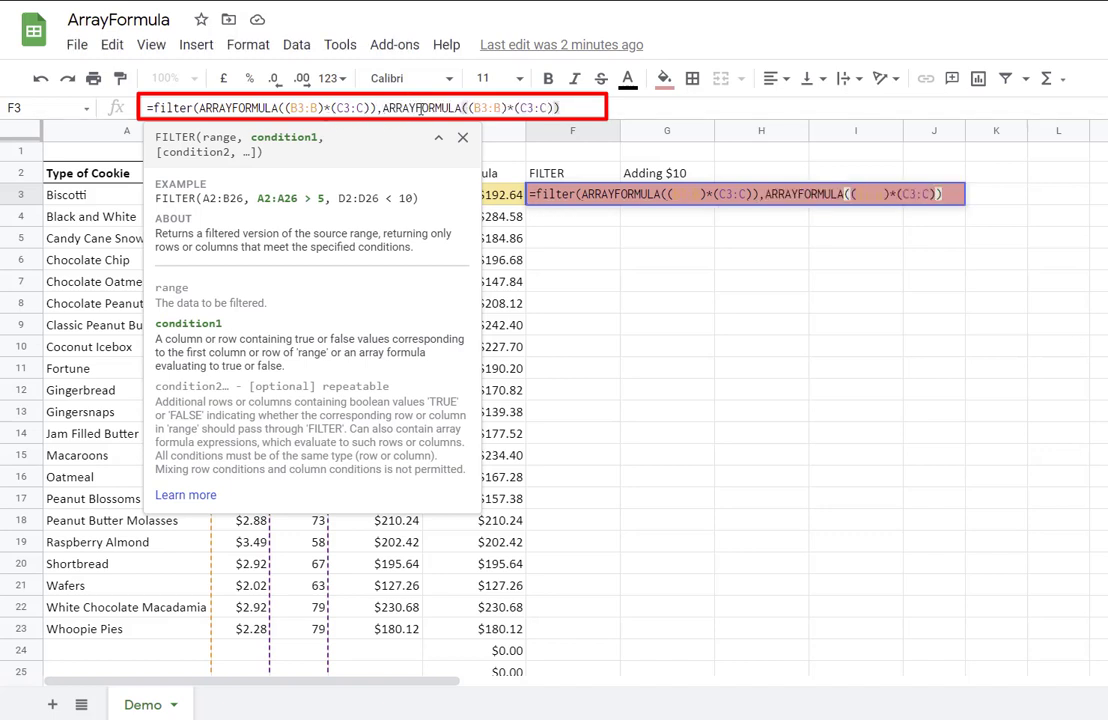
text(<)
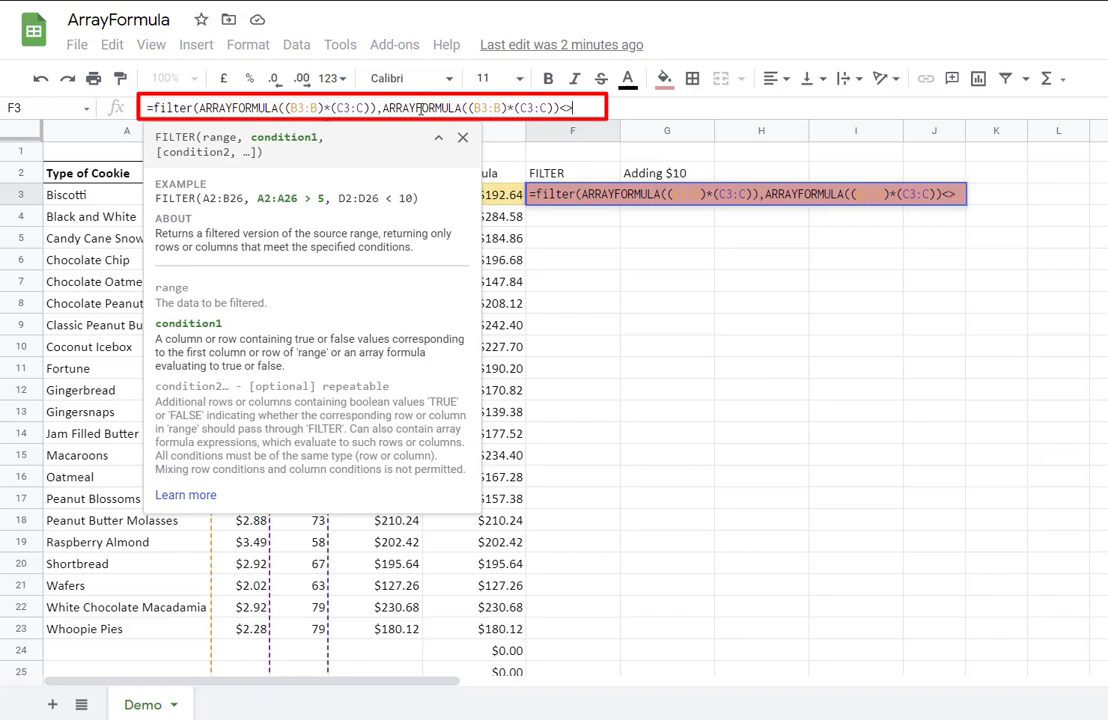
text(>0))
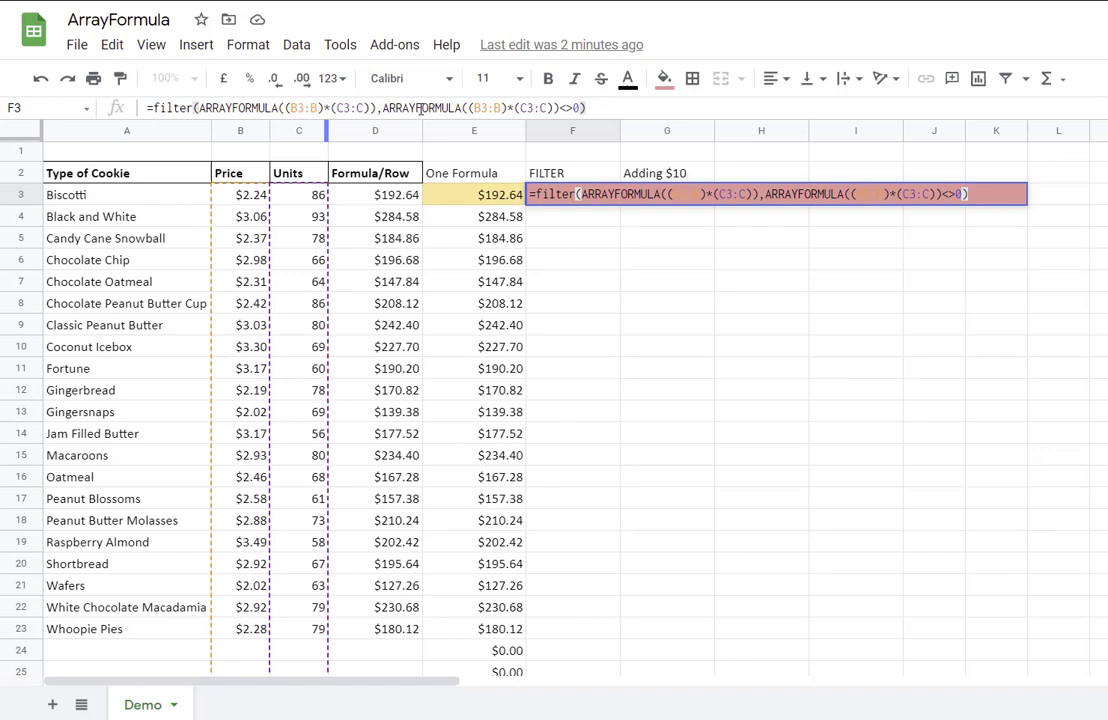
key(Return)
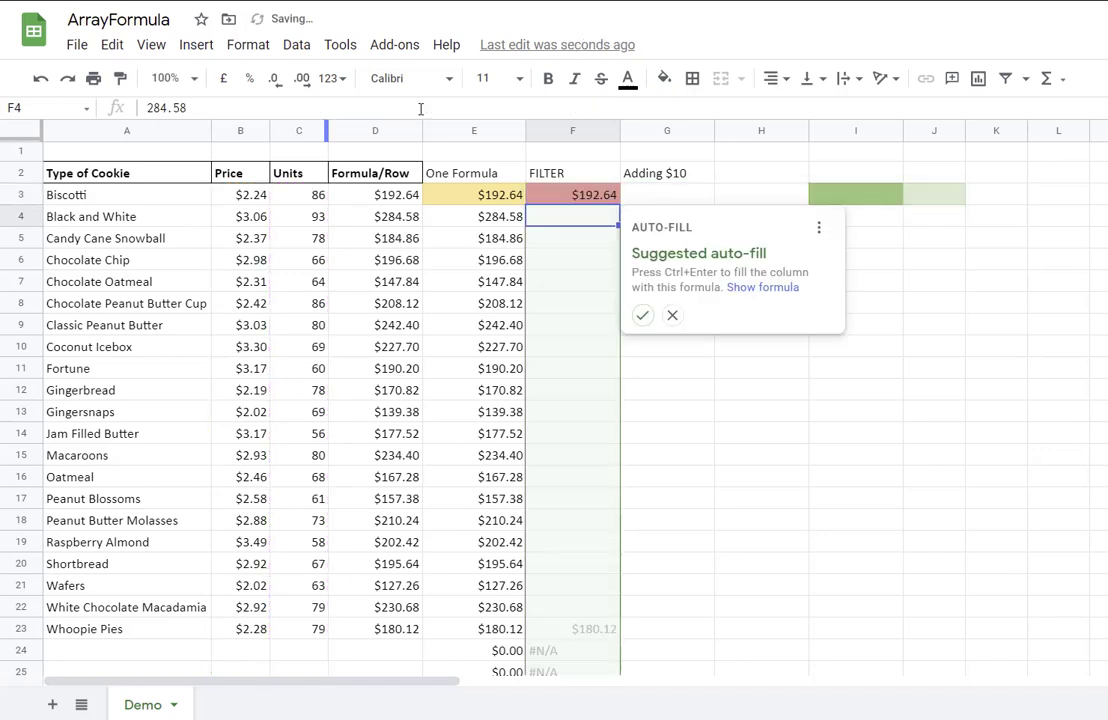
click(672, 315)
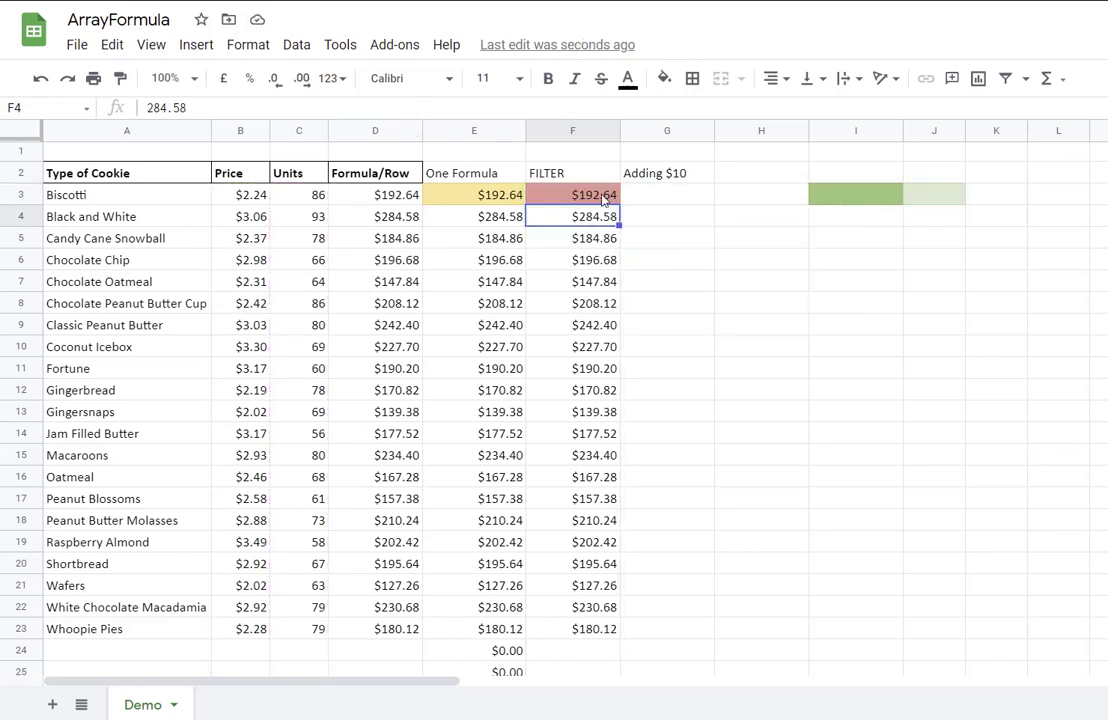
Check the filter formula in F3 and the end of its results in column F below Whoopie Pies
click(603, 197)
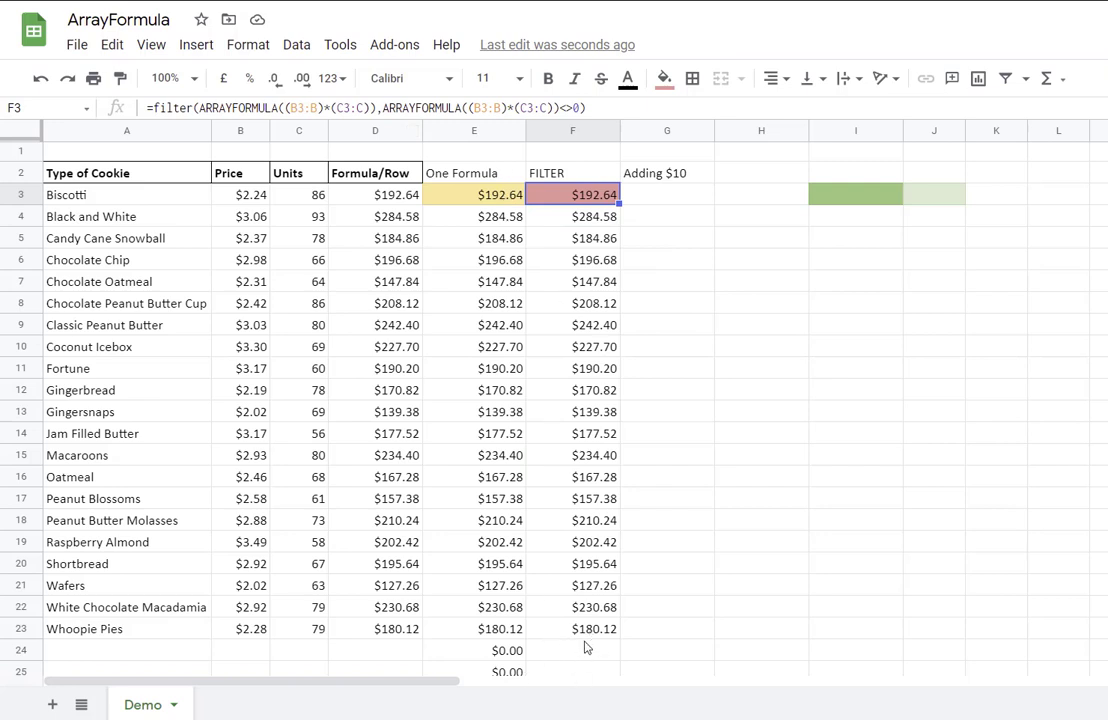
scroll(585, 649, down, 1)
scroll(559, 517, up, 1)
Write =ARRAYFORMULA(10+D3:D23) in G3 under Adding $10 to add 10 to every per-row sales amount
click(680, 197)
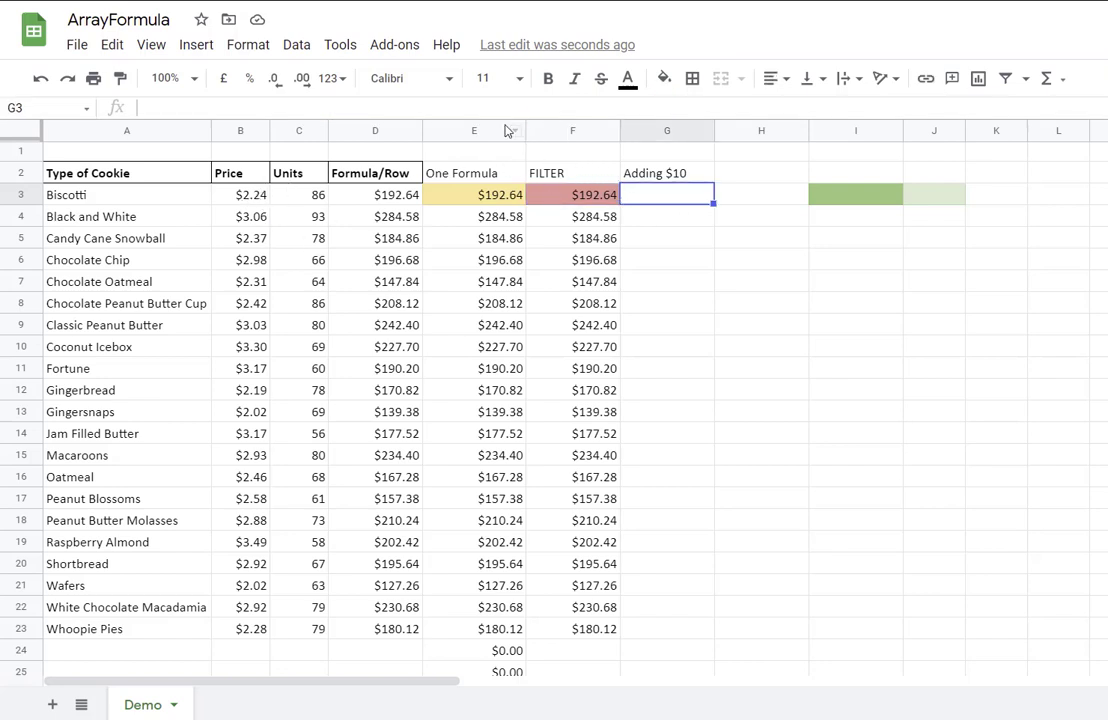
key(Left)
key(Left)
key(Left)
click(650, 197)
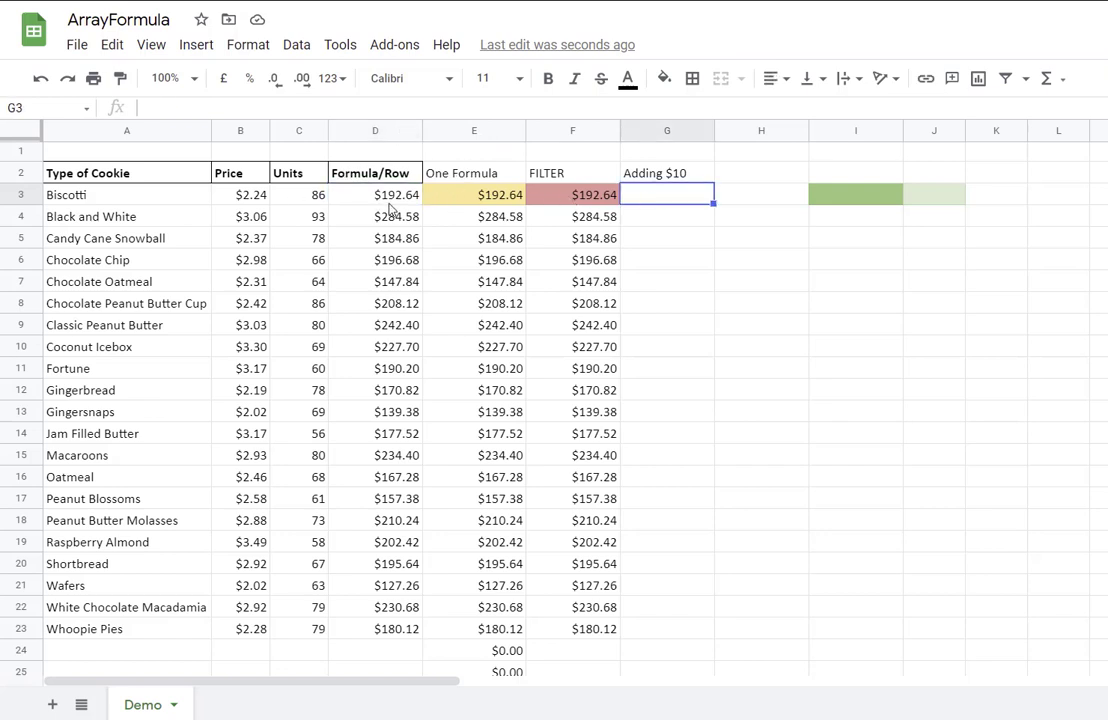
click(575, 107)
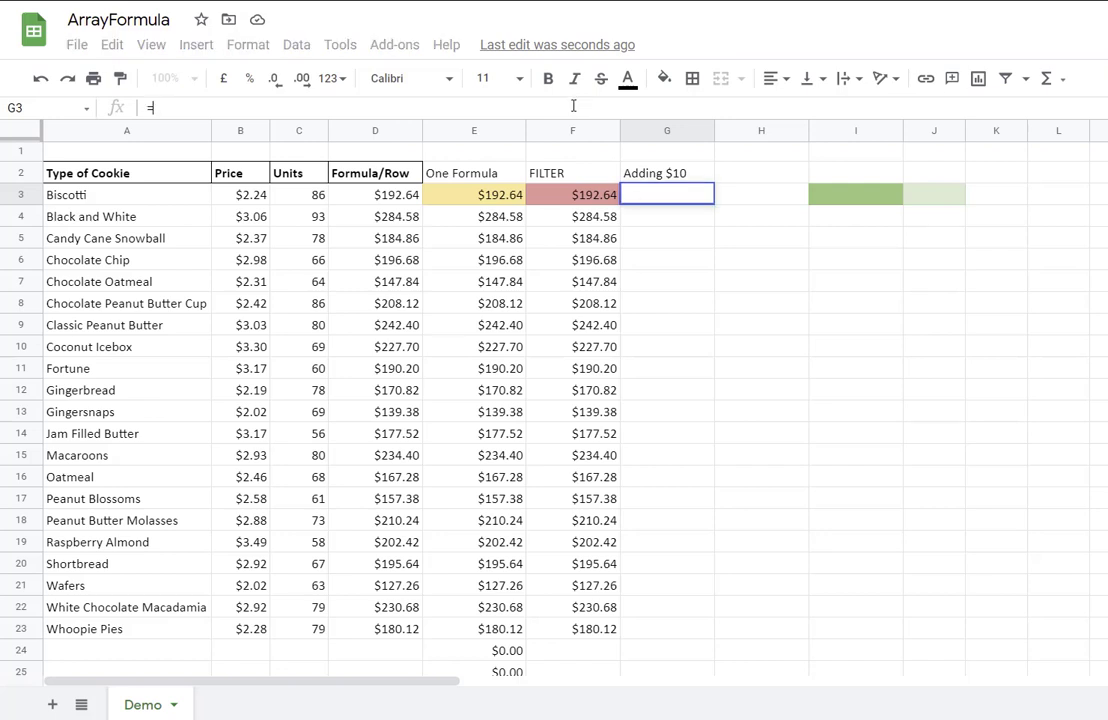
text(=arr)
key(Tab)
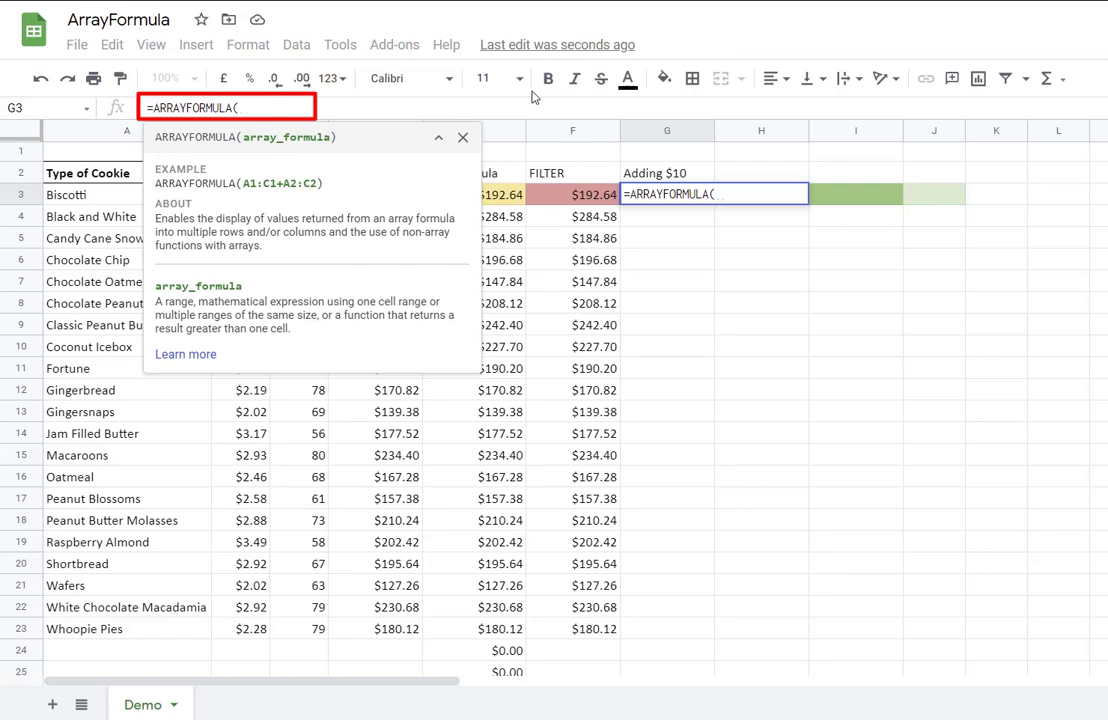
text(10+)
click(438, 138)
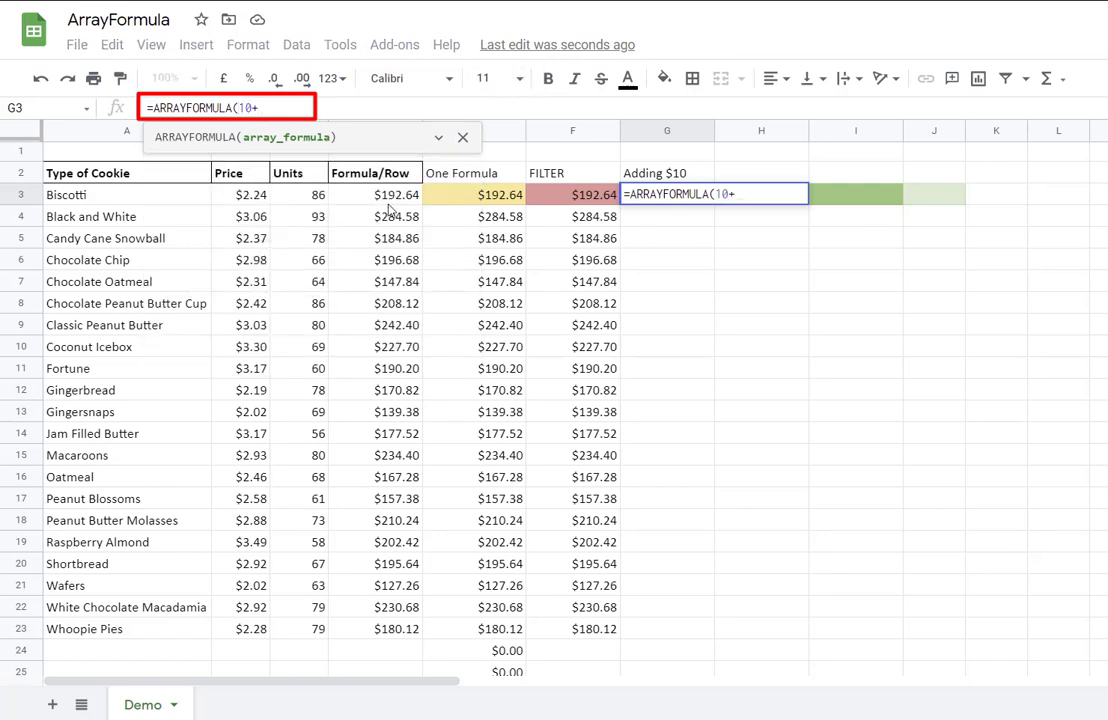
drag(380, 194, 378, 637)
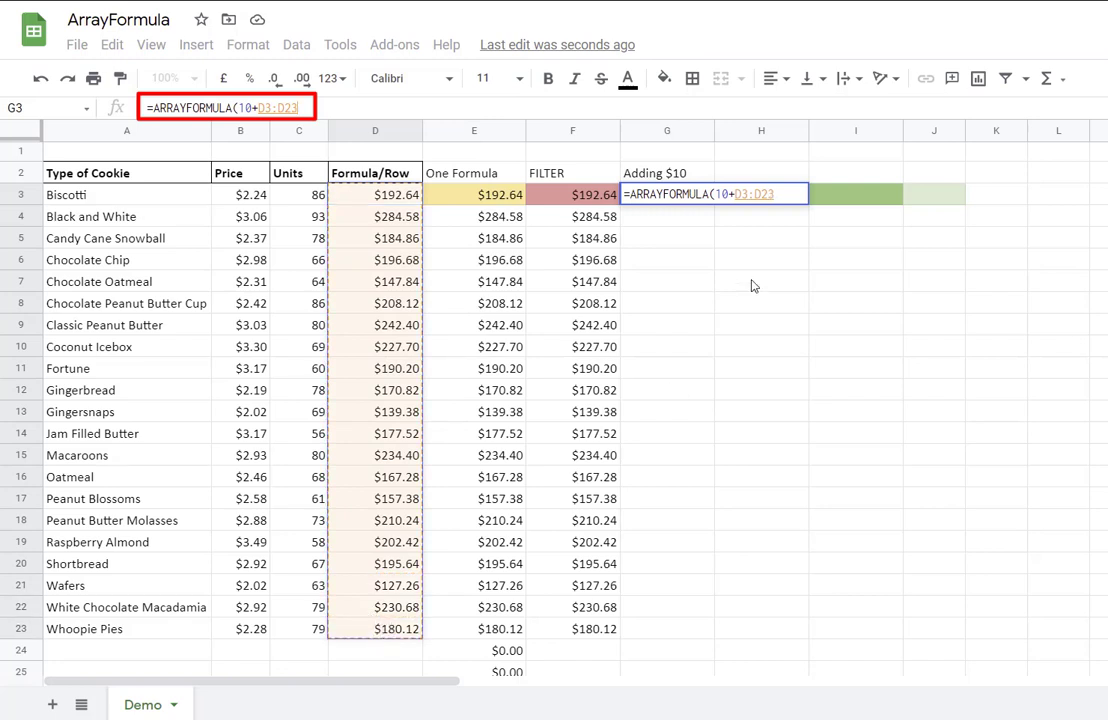
text())
key(Return)
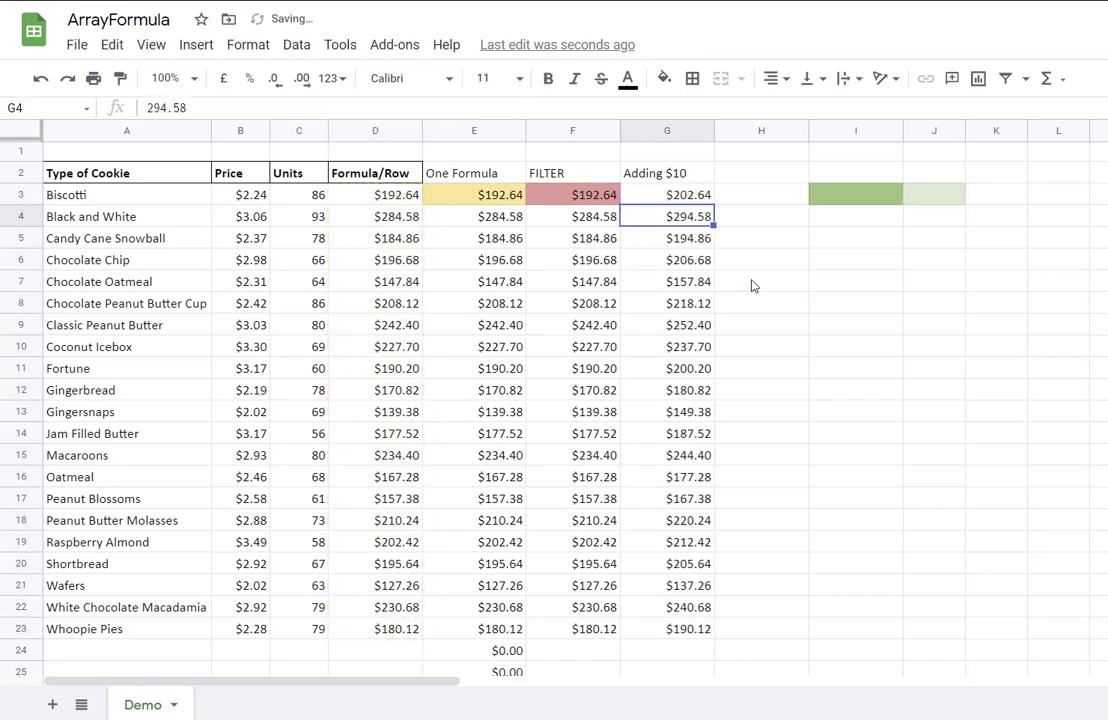
Compare the content of G3, which holds the array formula, with that of G4 through G7 below
click(692, 196)
click(694, 222)
click(695, 240)
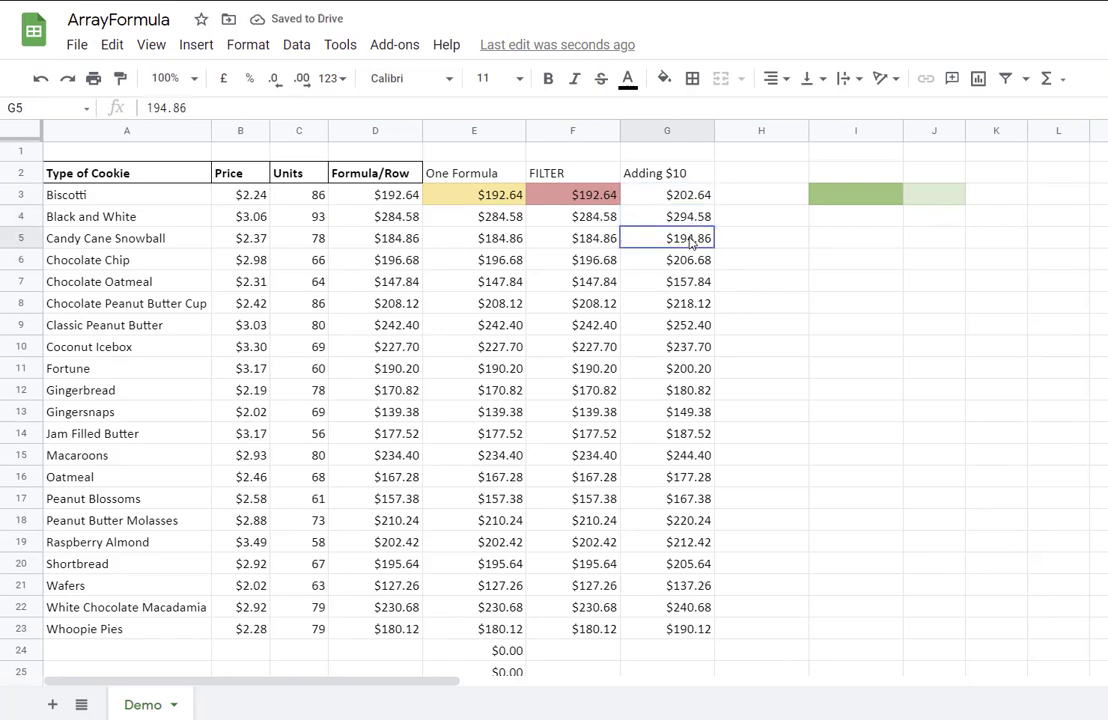
click(692, 261)
click(690, 289)
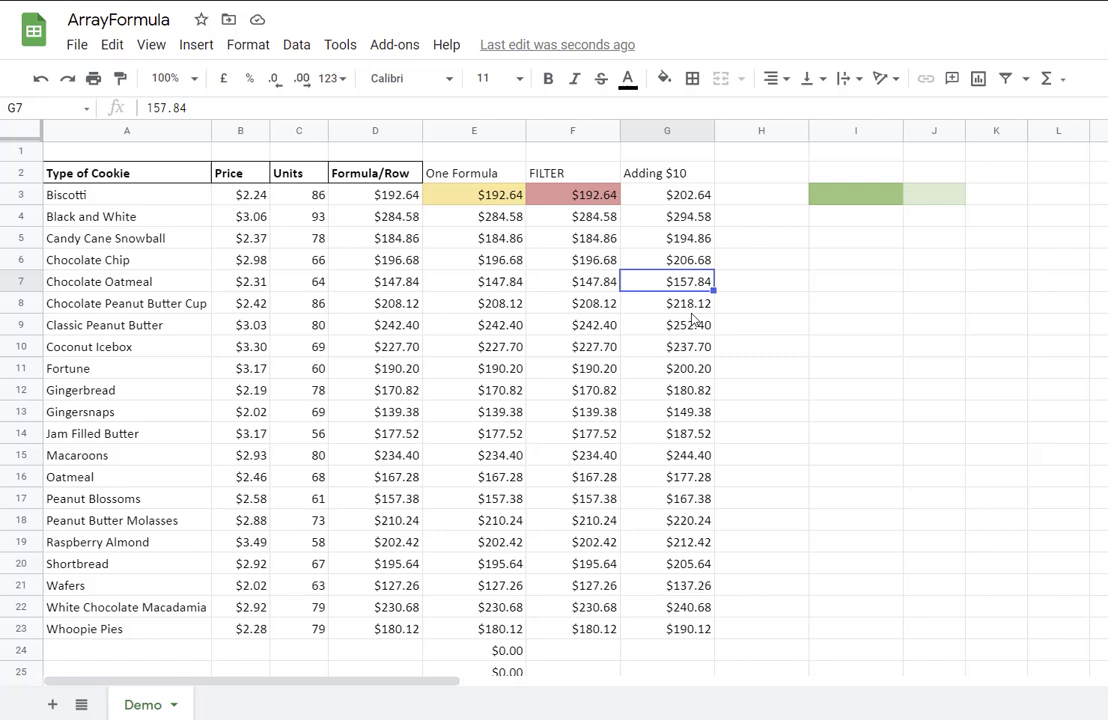
Add a new cookie in row 24 named Other, with a price of 3 and 10 units
click(120, 650)
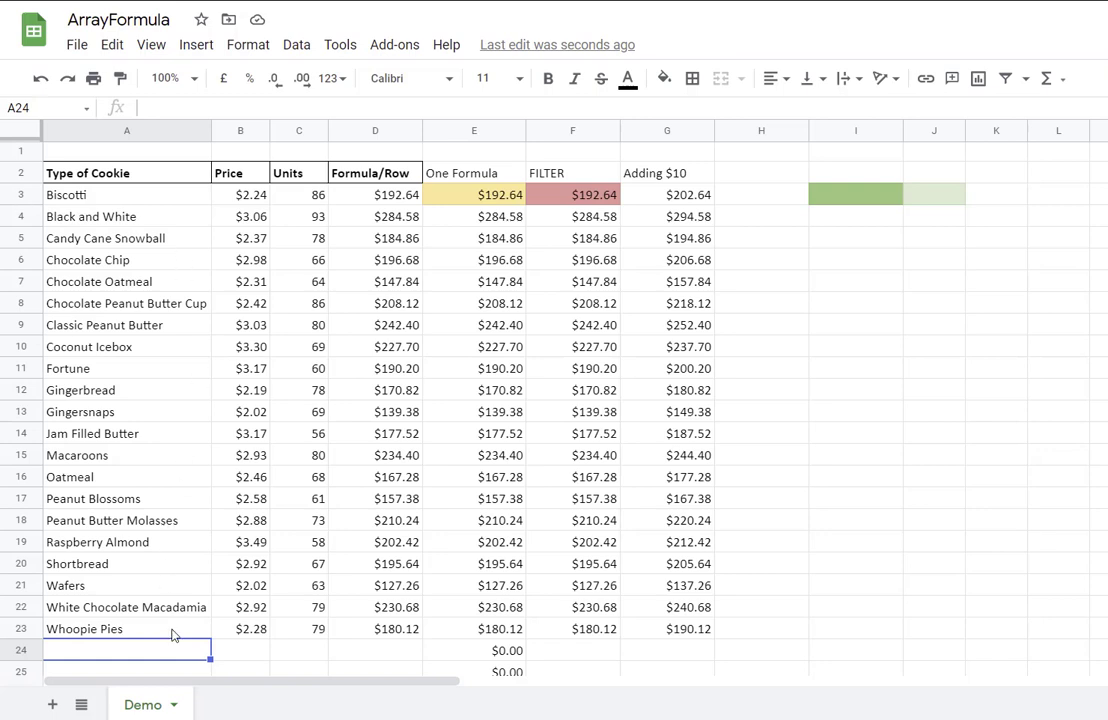
text(Oth)
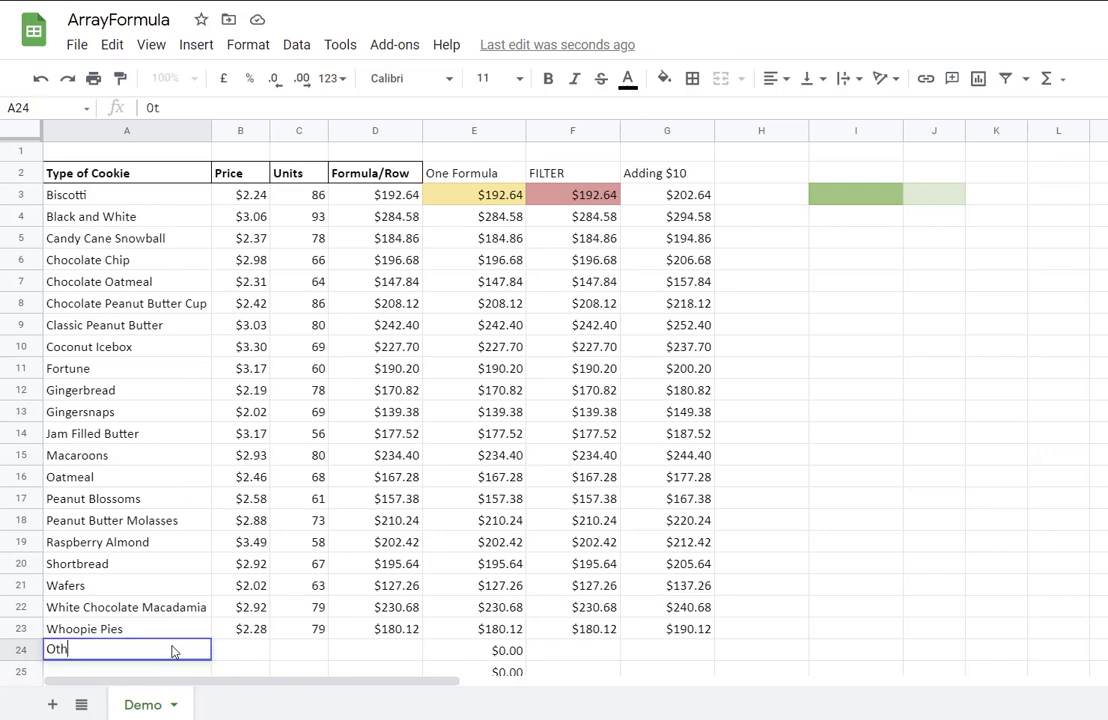
text(er)
key(Tab)
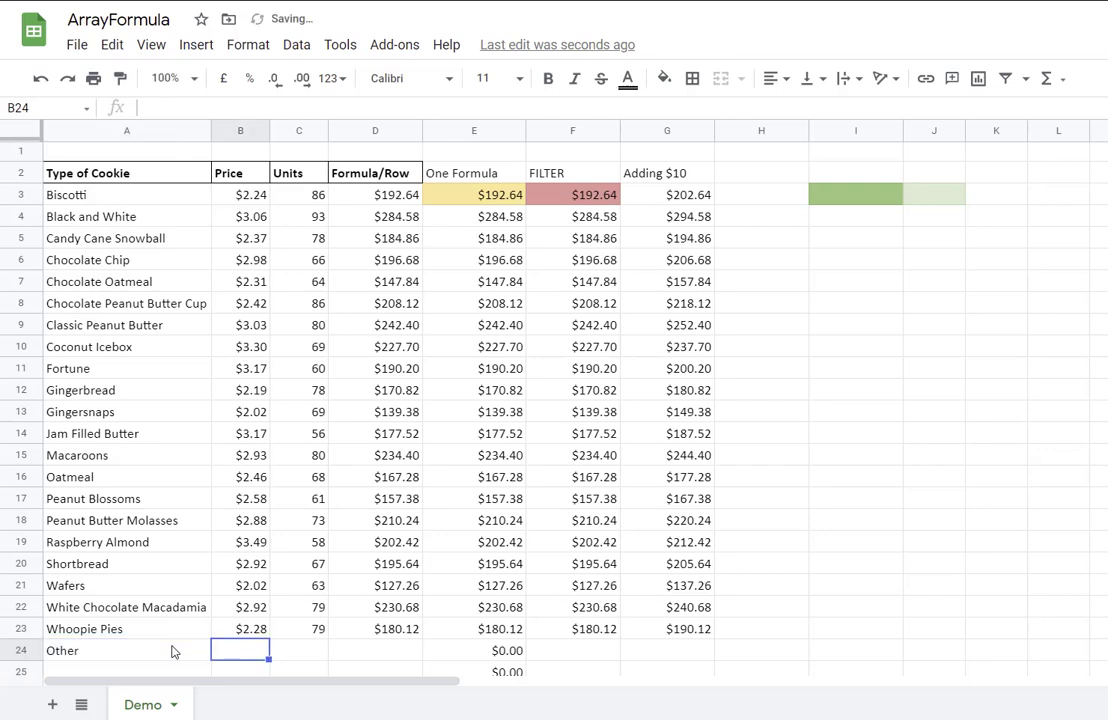
text(3)
key(Tab)
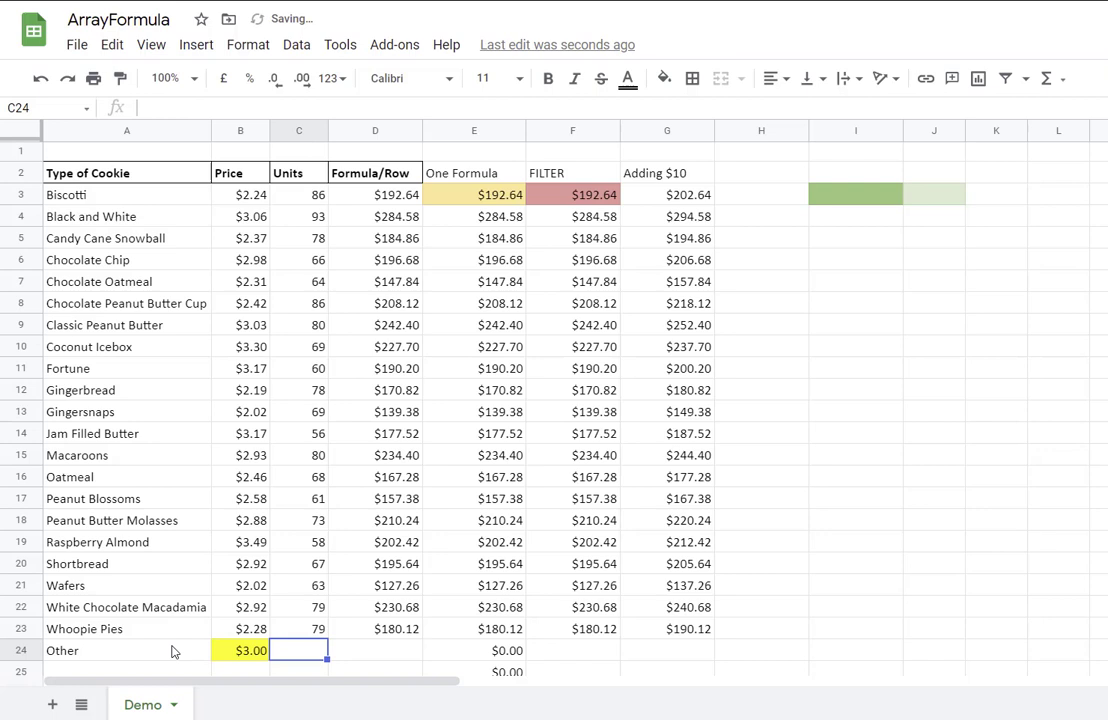
text(10)
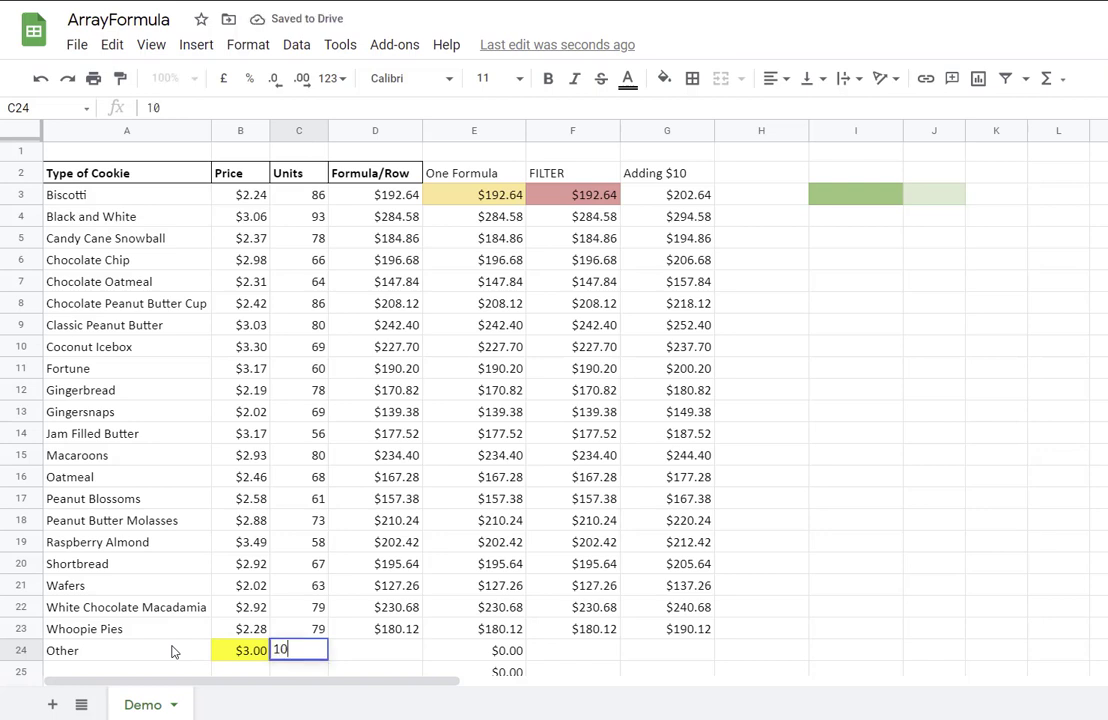
key(Tab)
Examine how each calculated column from D24 to G24 responds to the new Other row
key(Right)
key(Left)
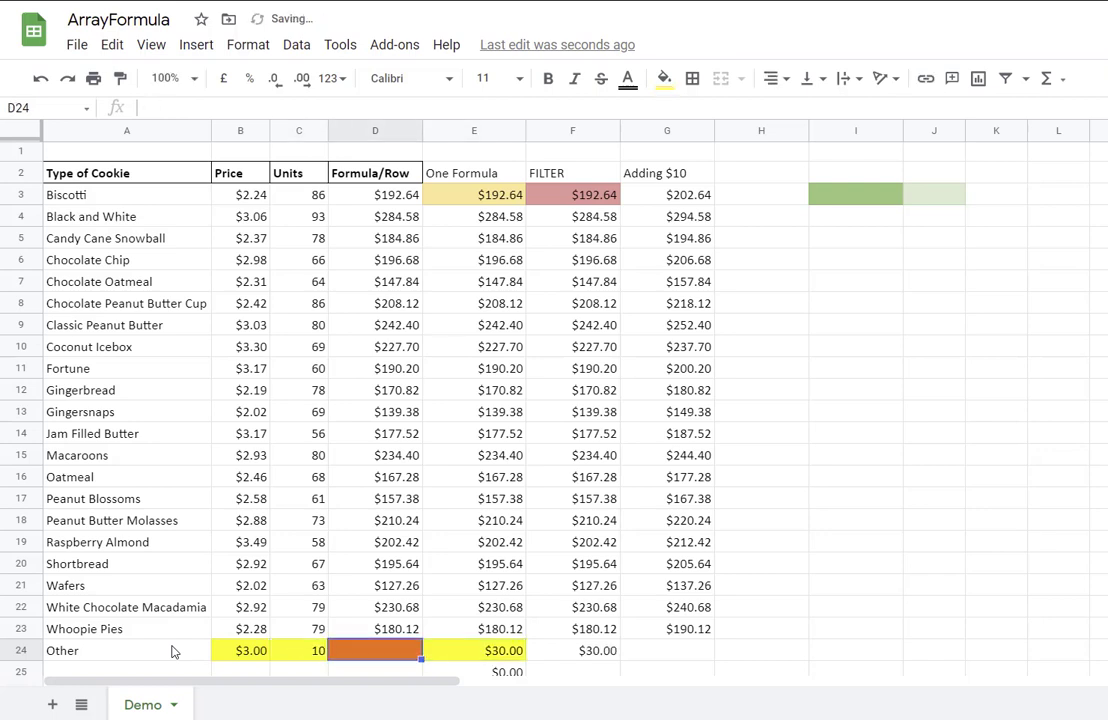
key(Right)
click(570, 656)
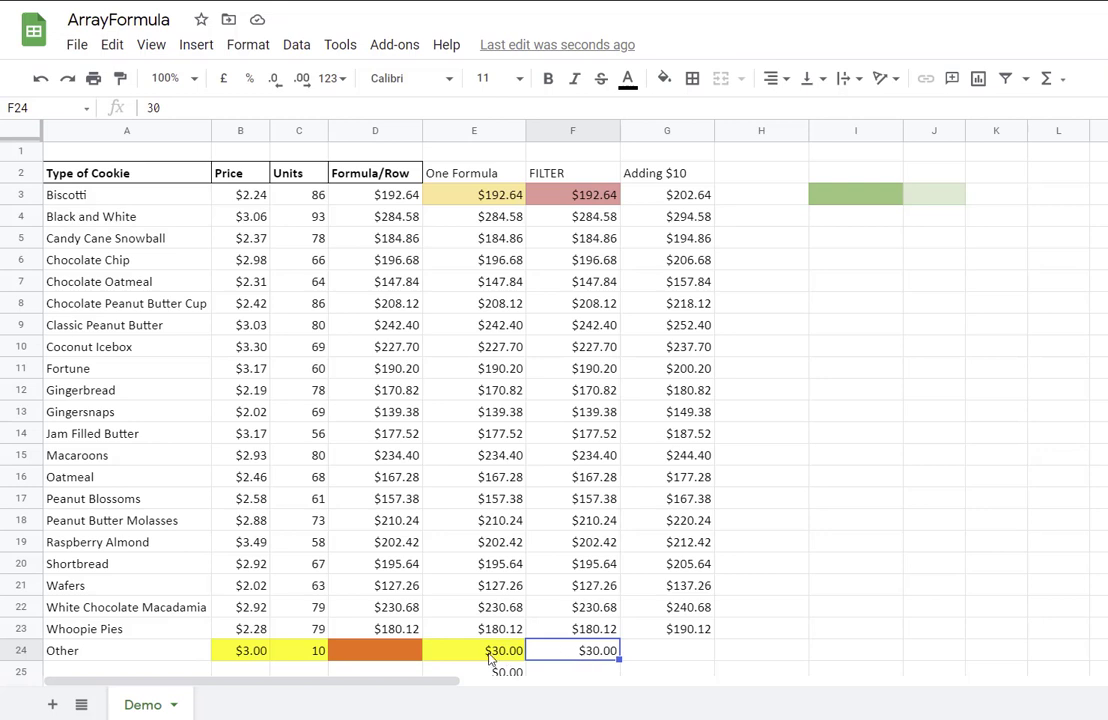
click(690, 651)
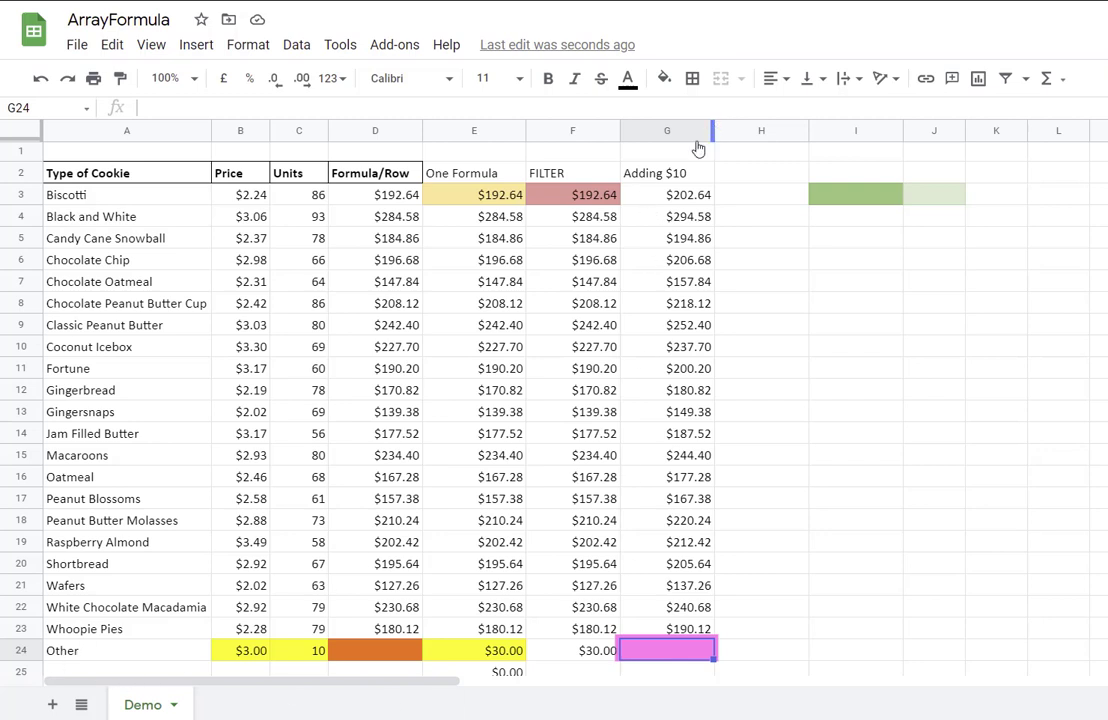
Review the closed-range formula in G3, and compare the per-row formula in D23 with D24 in the Other row
click(690, 195)
key(ctrl+z)
click(388, 650)
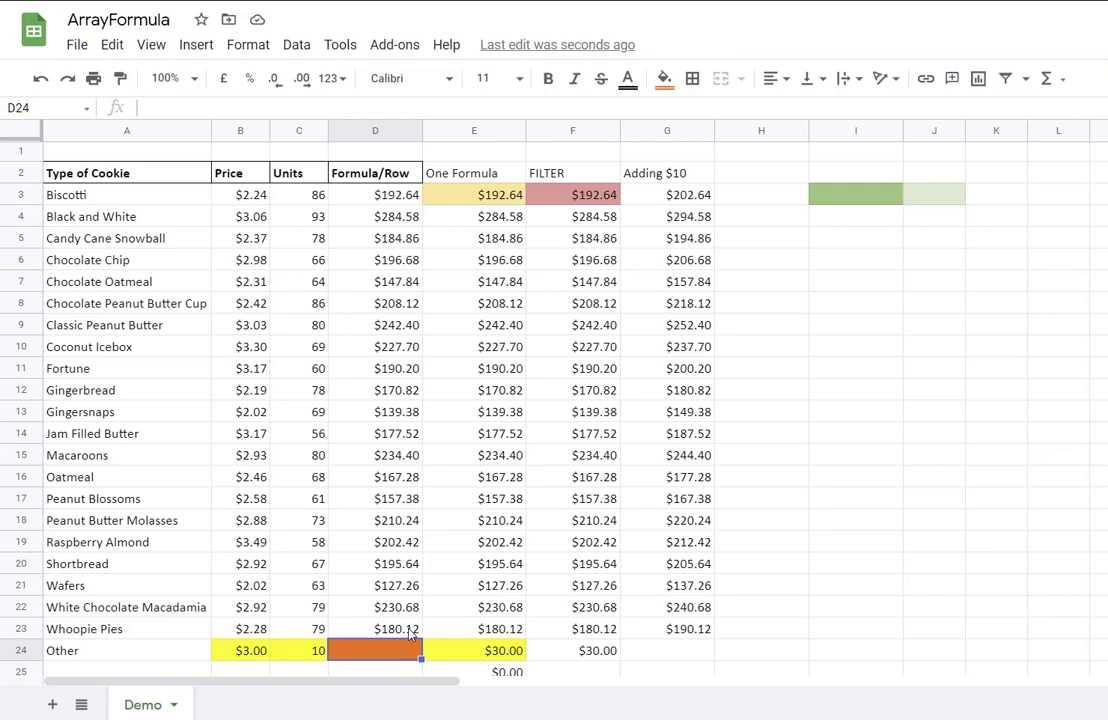
click(408, 632)
click(410, 650)
Compare the array formula in E3 with the contents of the result cells E4 through E9
click(425, 188)
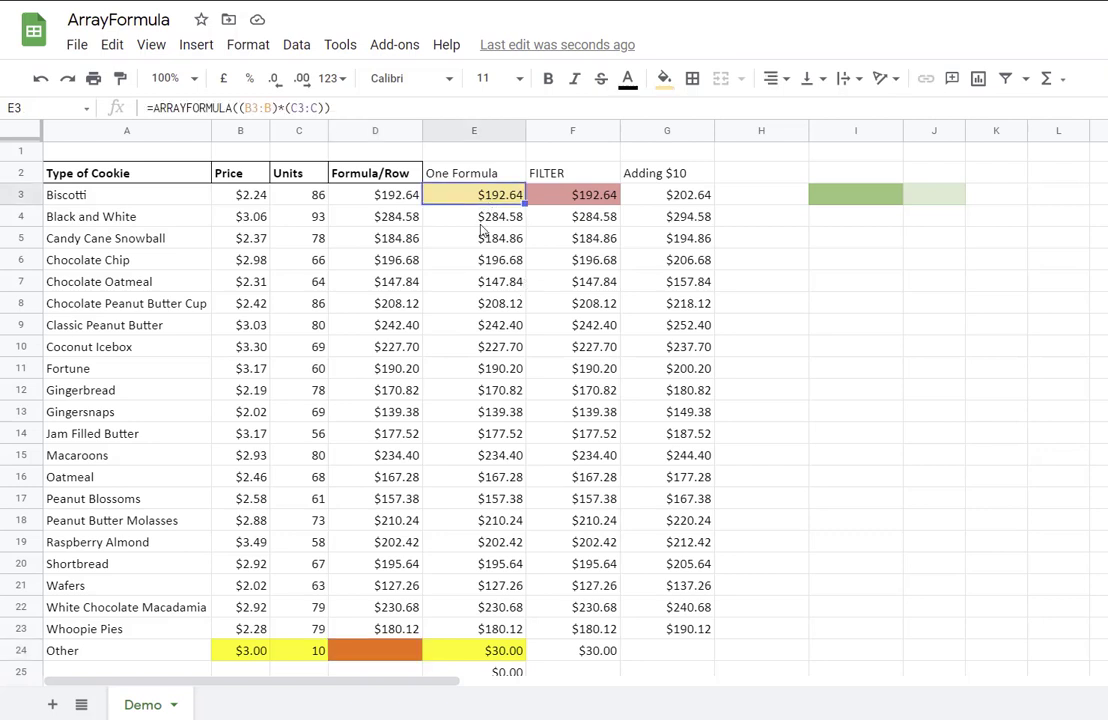
key(Down)
key(Down)
key(Down)
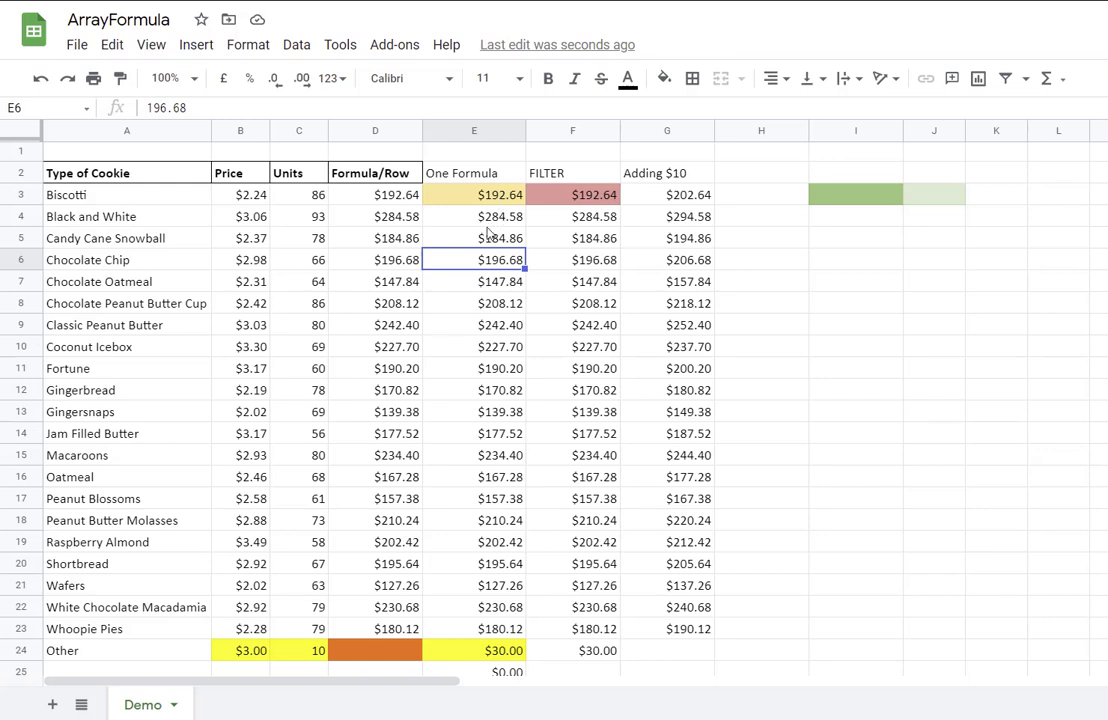
click(488, 285)
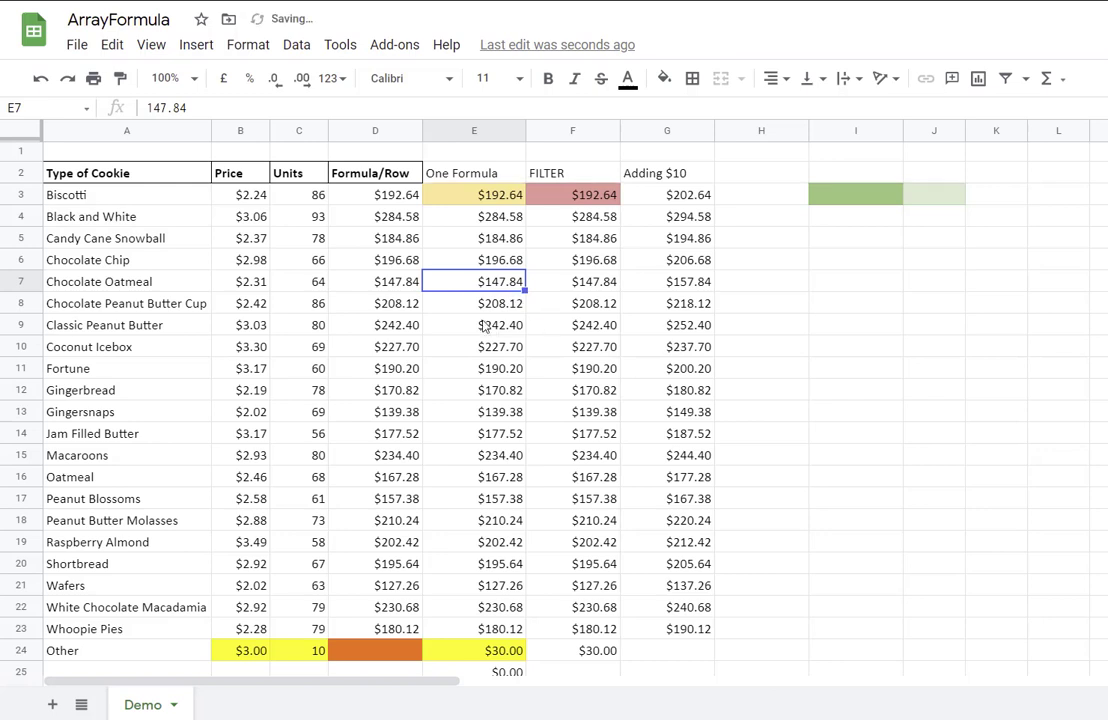
key(Down)
key(Down)
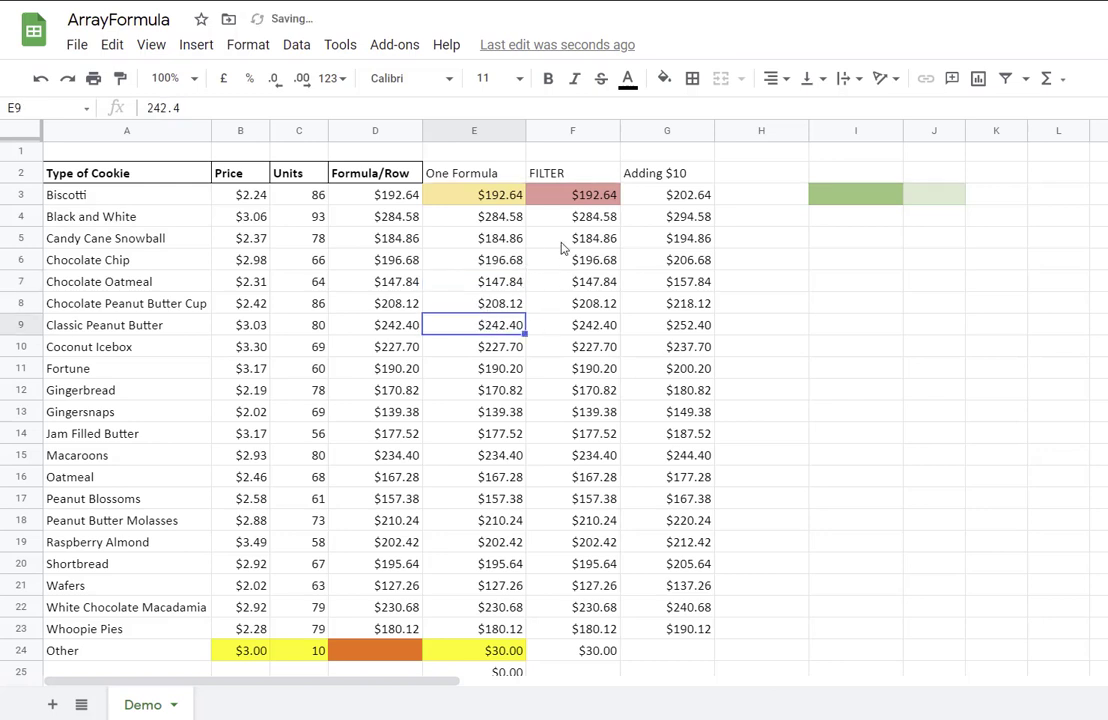
Try to overwrite the array result in E9 for Classic Peanut Butter with 12, and undo the entry
text(12)
key(Return)
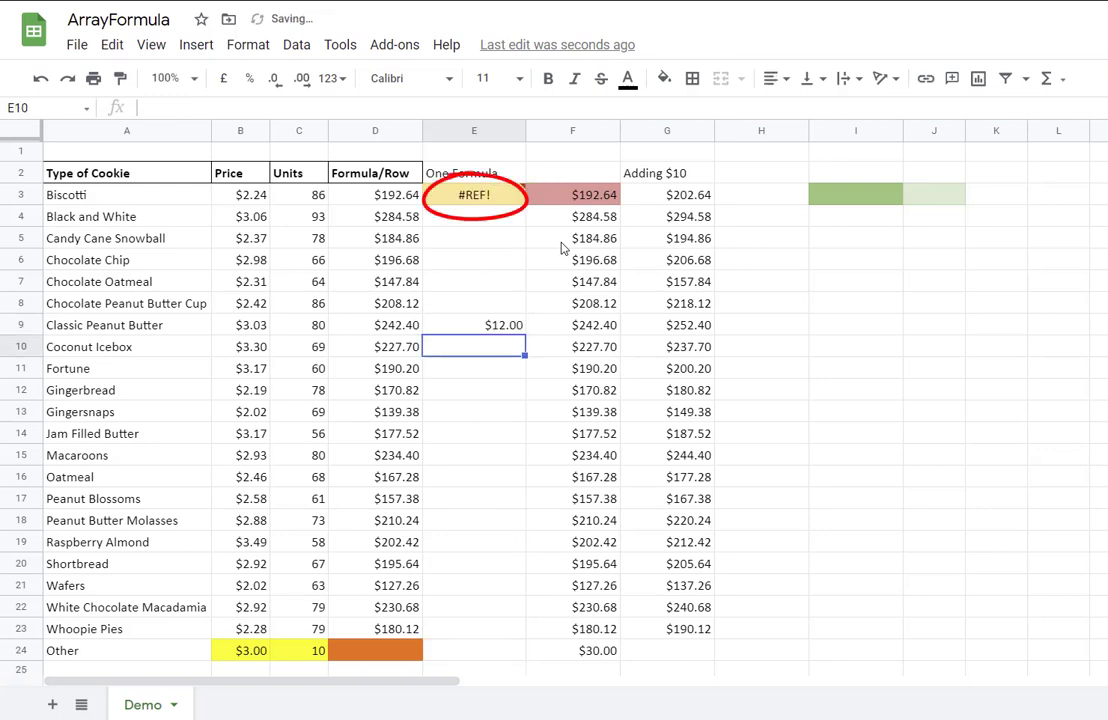
key(ctrl+z)
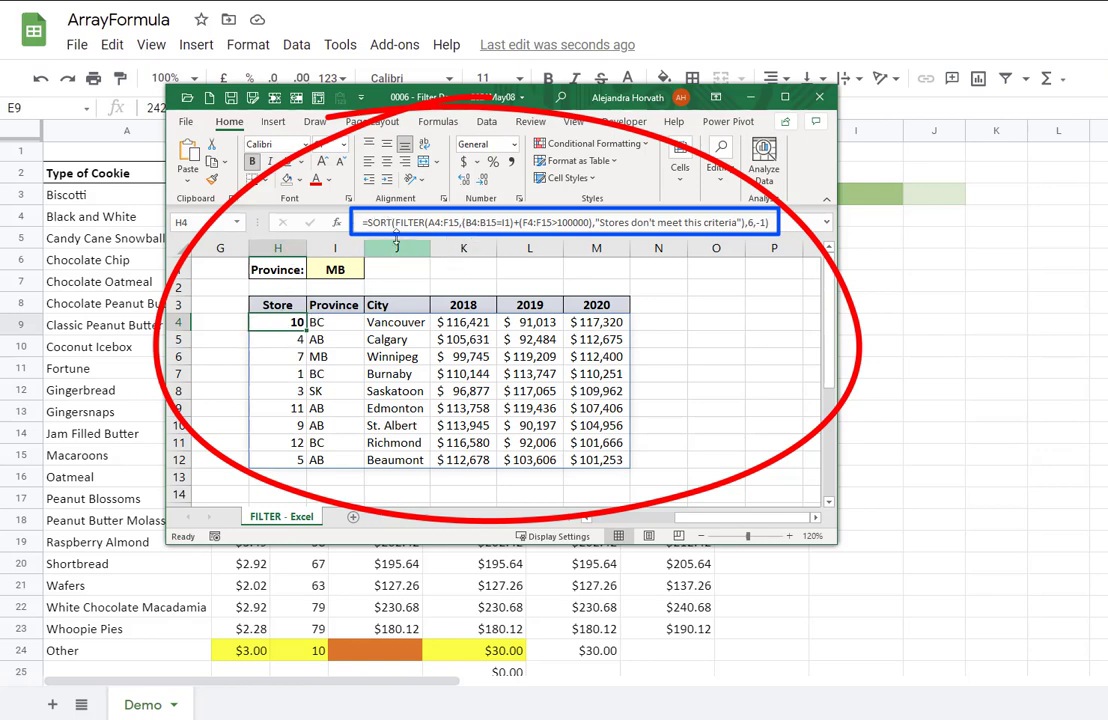
In the Excel workbook, inspect H5, the result cell directly below the SORT and FILTER formula in H4
key(Down)
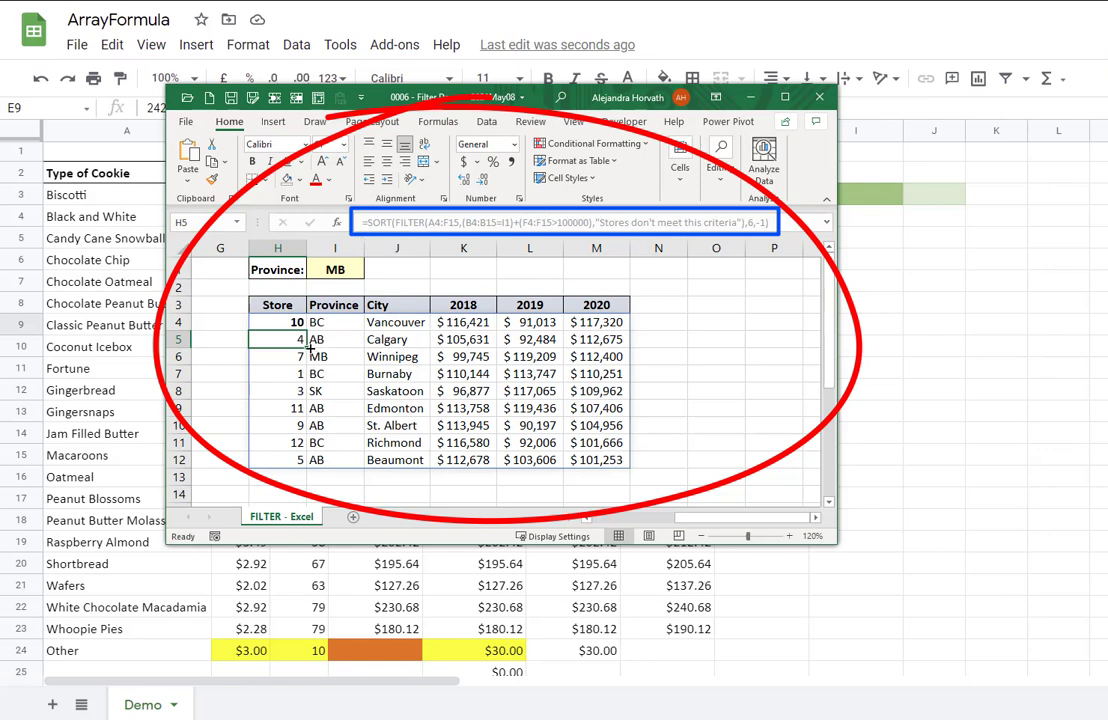
Compare several result cells in H4:M12 with the SORT and FILTER formula in H4, and select part of the result range
click(440, 357)
click(400, 406)
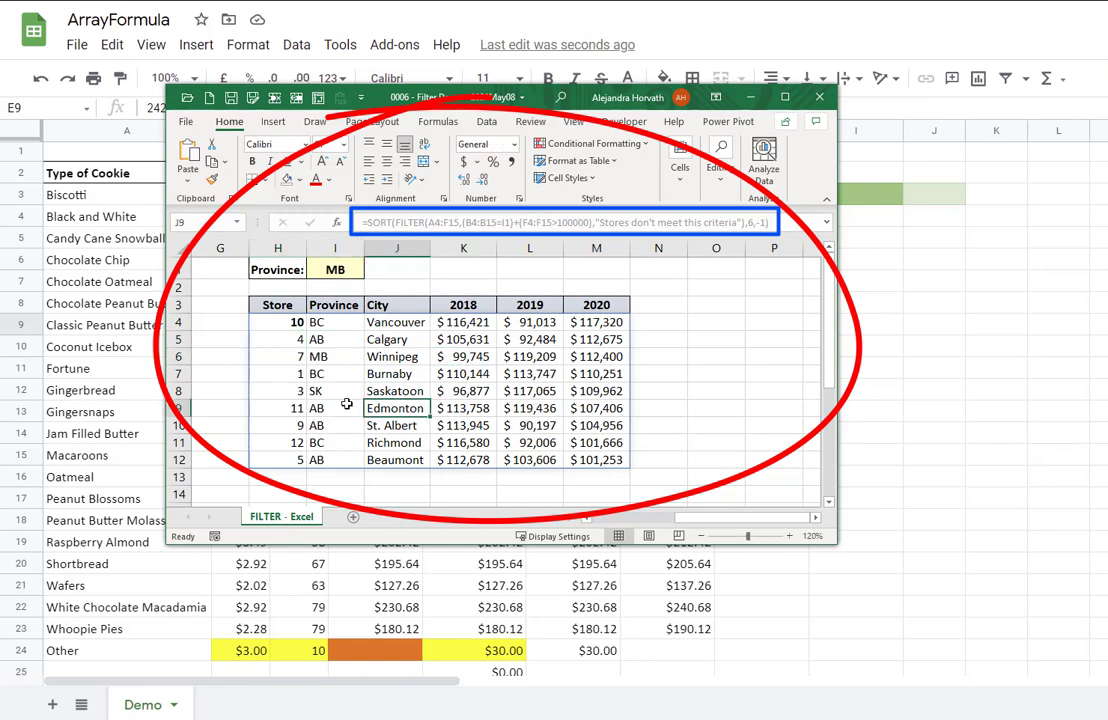
click(318, 403)
click(290, 374)
click(295, 323)
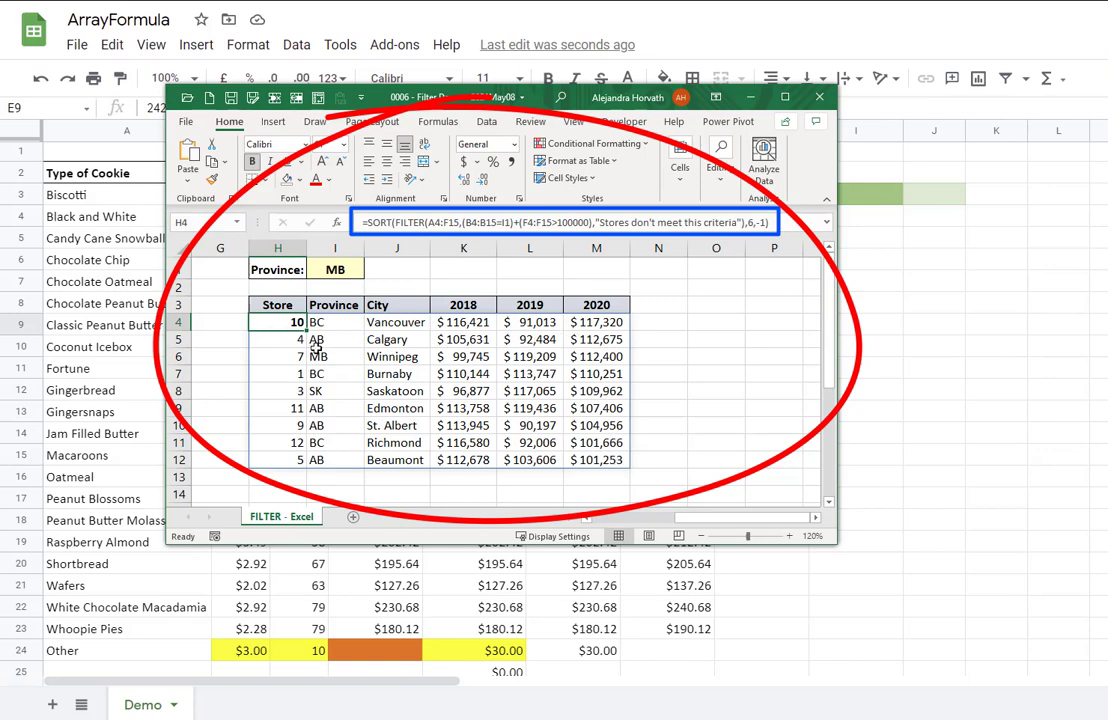
drag(293, 321, 510, 398)
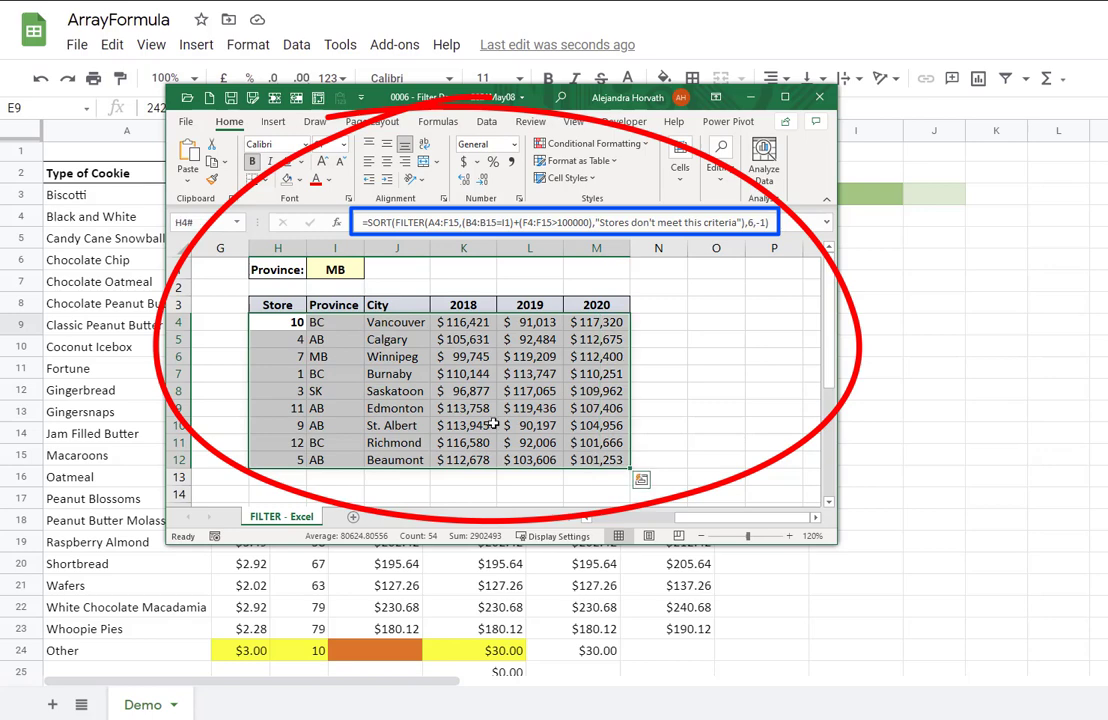
click(292, 321)
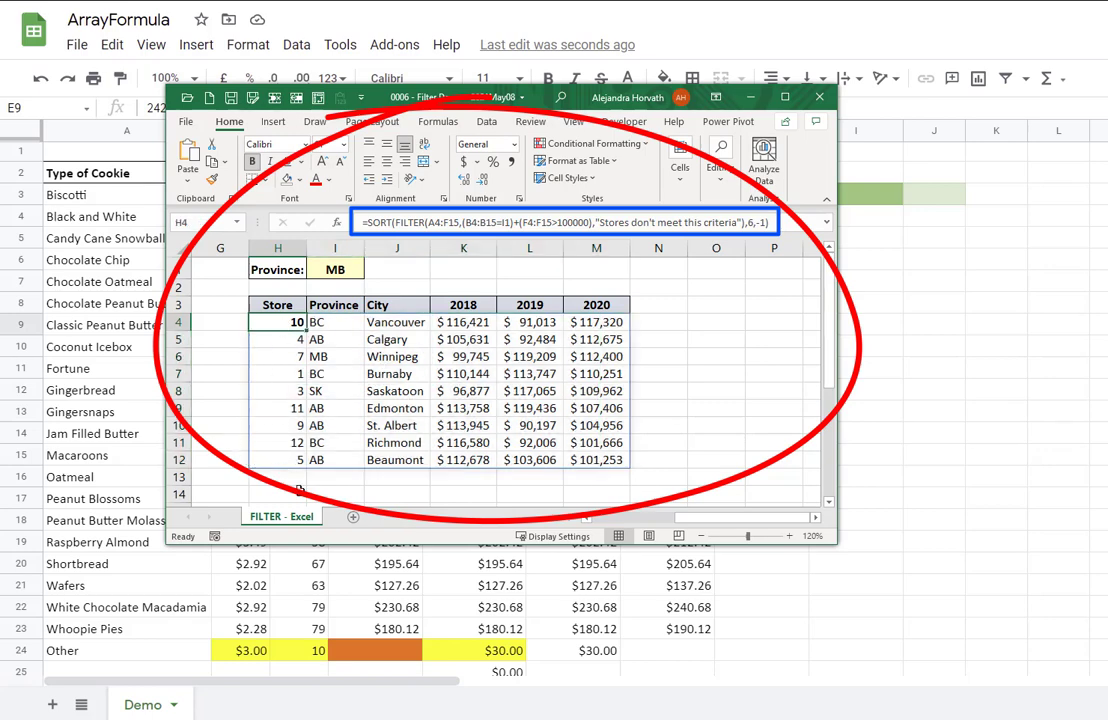
click(326, 489)
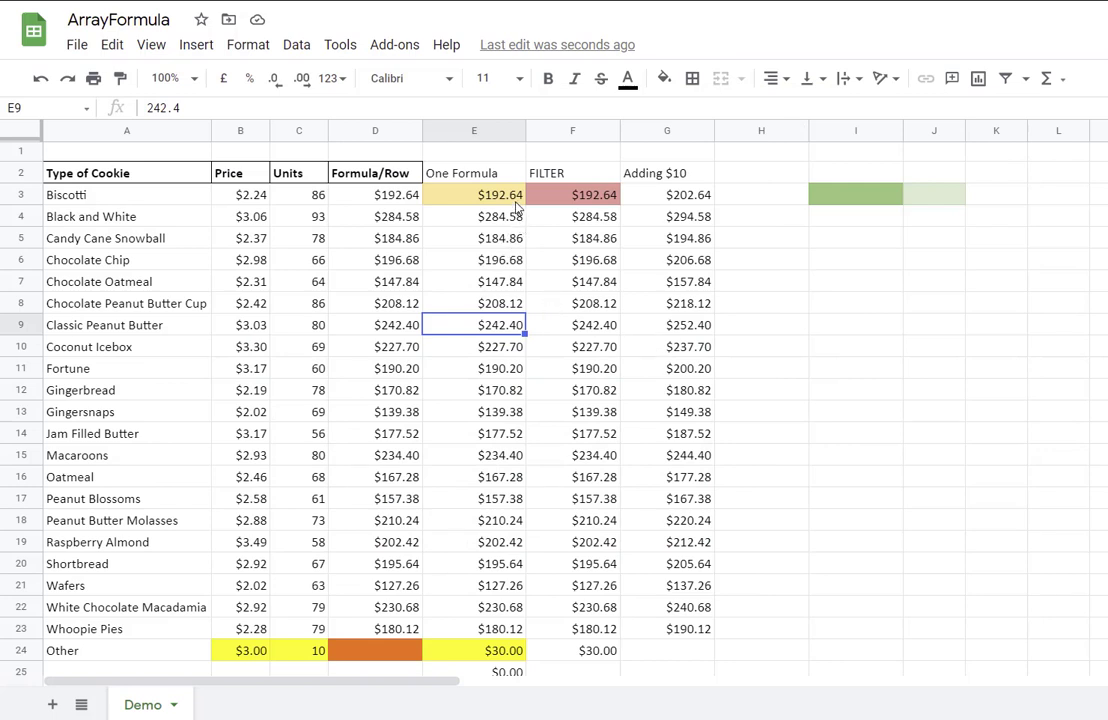
Review the array formula in E3, and fill its result cells E4:E24 with light yellow
click(514, 200)
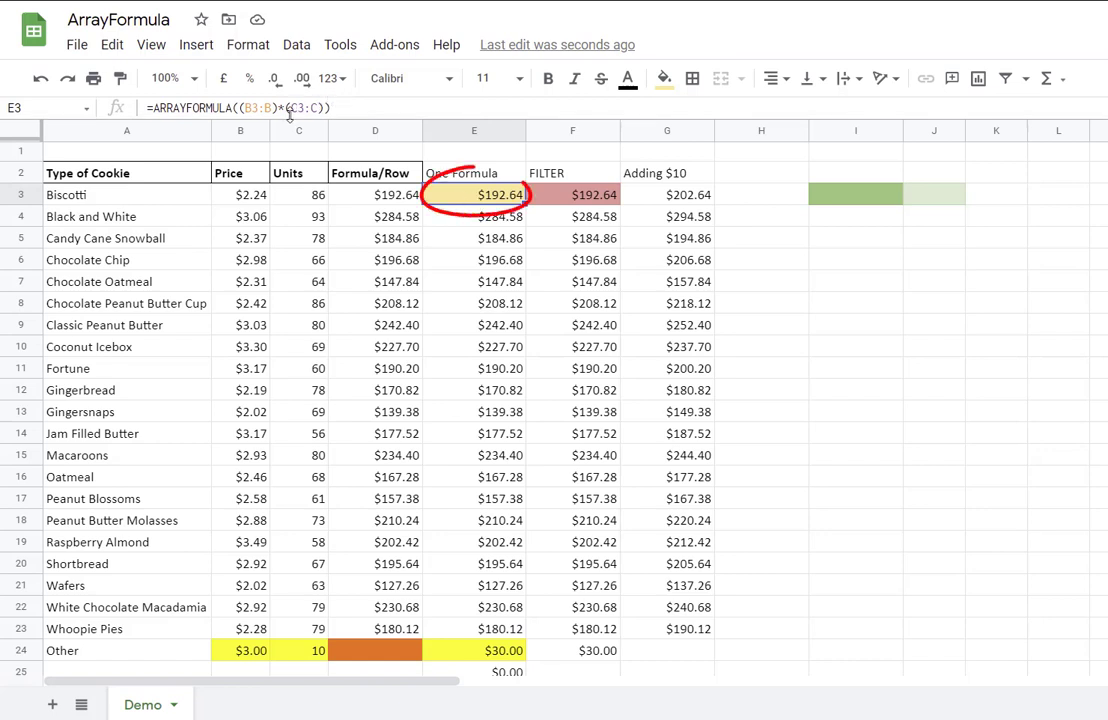
mouse_move(490, 222)
mouse_down()
mouse_move(502, 324)
mouse_move(498, 654)
mouse_up()
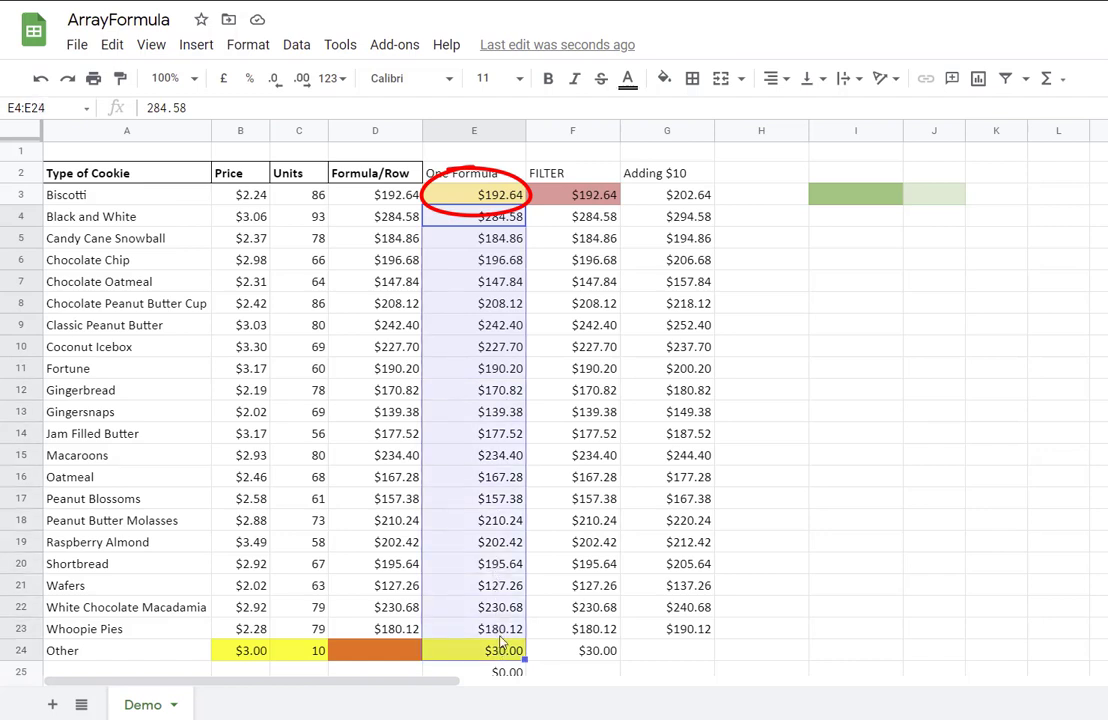
click(664, 78)
click(738, 196)
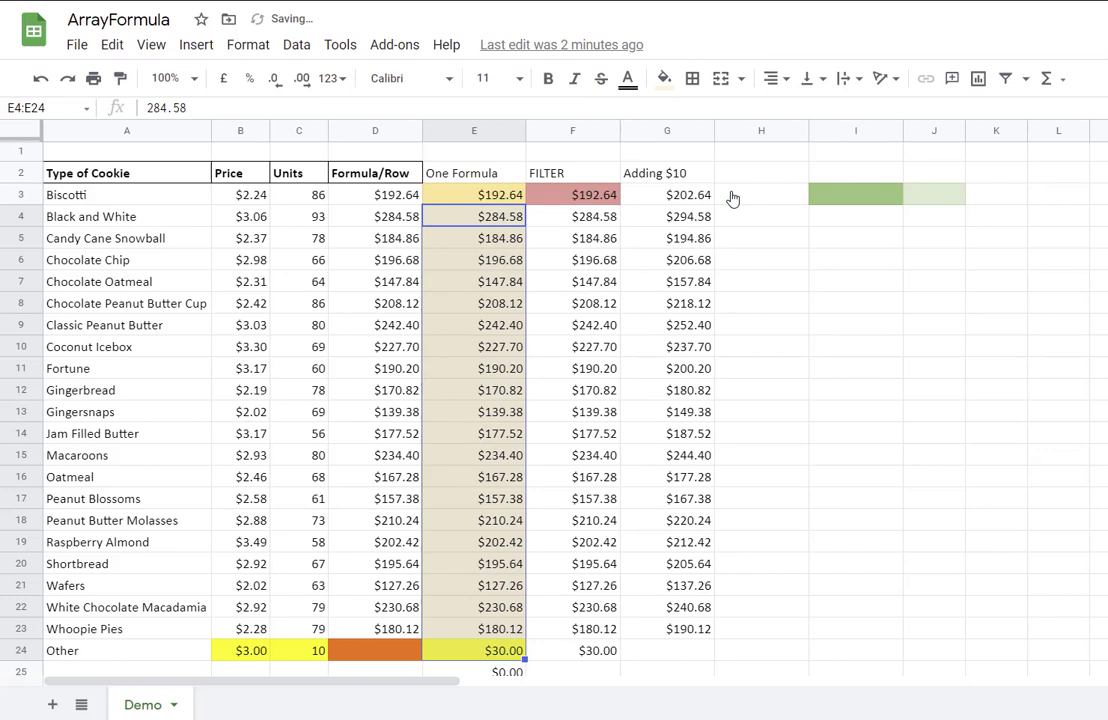
Change the fill of the formula cell E3 to light gray
click(487, 197)
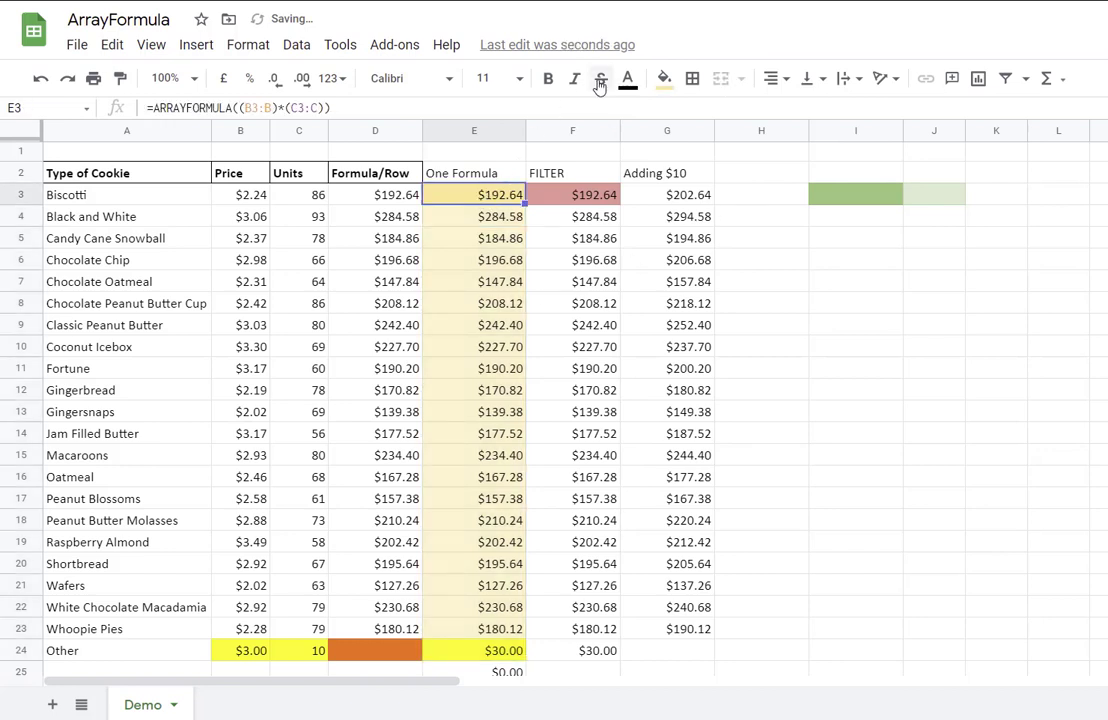
click(664, 78)
click(798, 150)
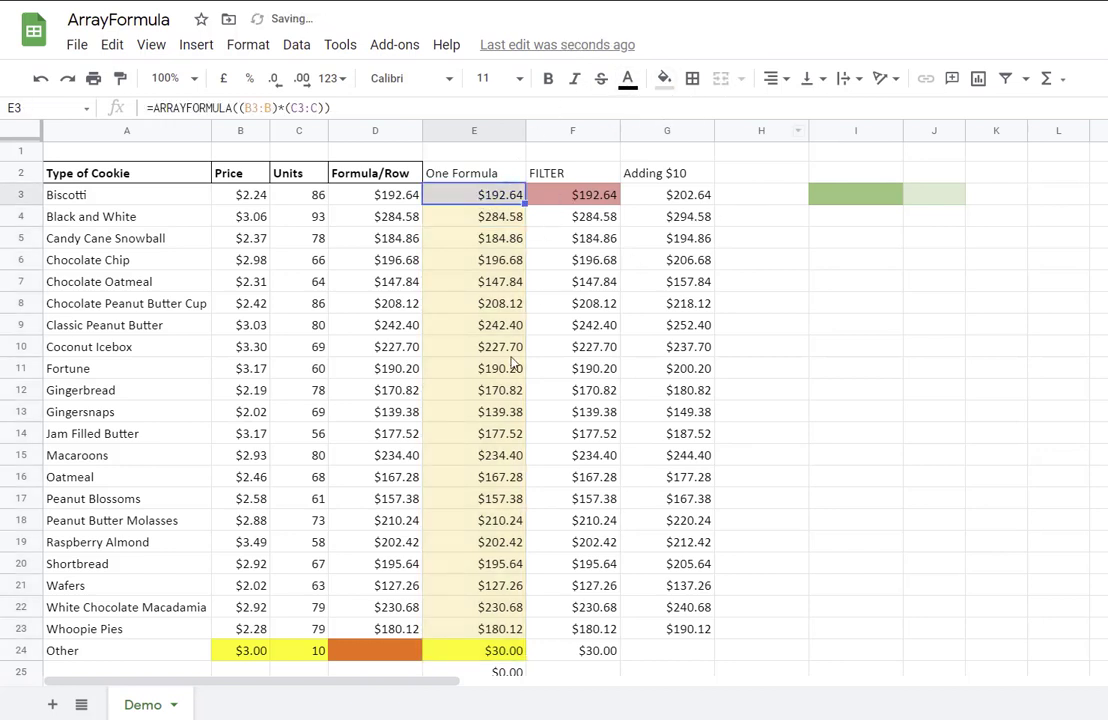
Remove the fill colour from the result cells E4:E23
click(440, 282)
click(448, 214)
drag(505, 248, 476, 642)
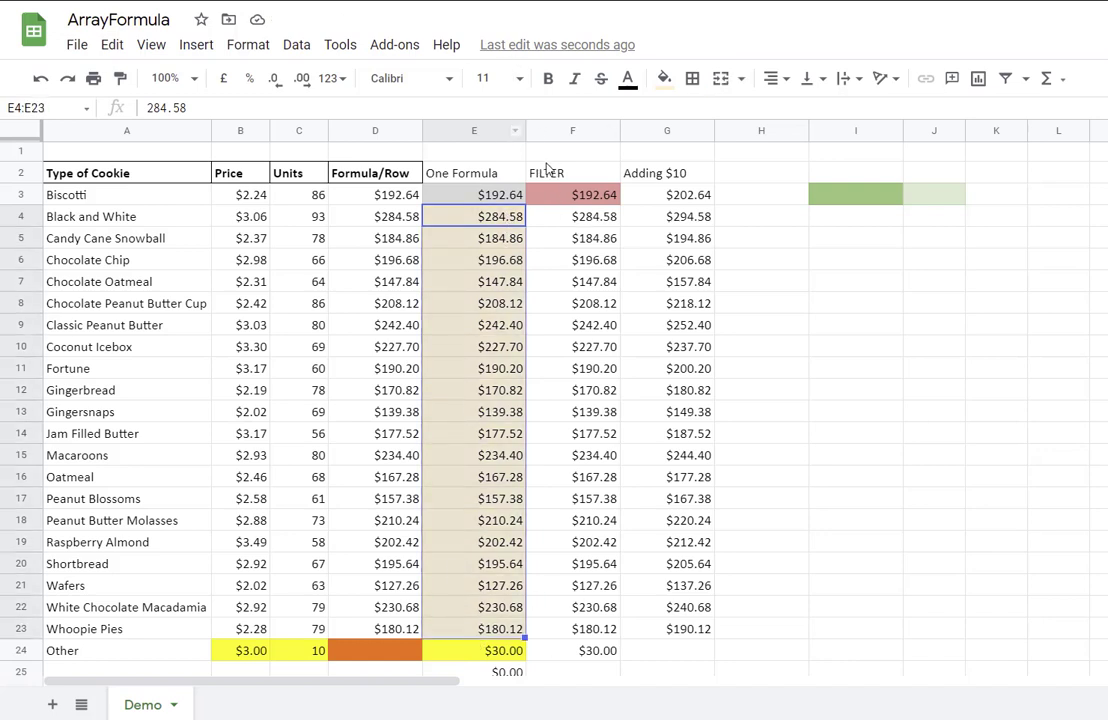
click(664, 80)
click(690, 117)
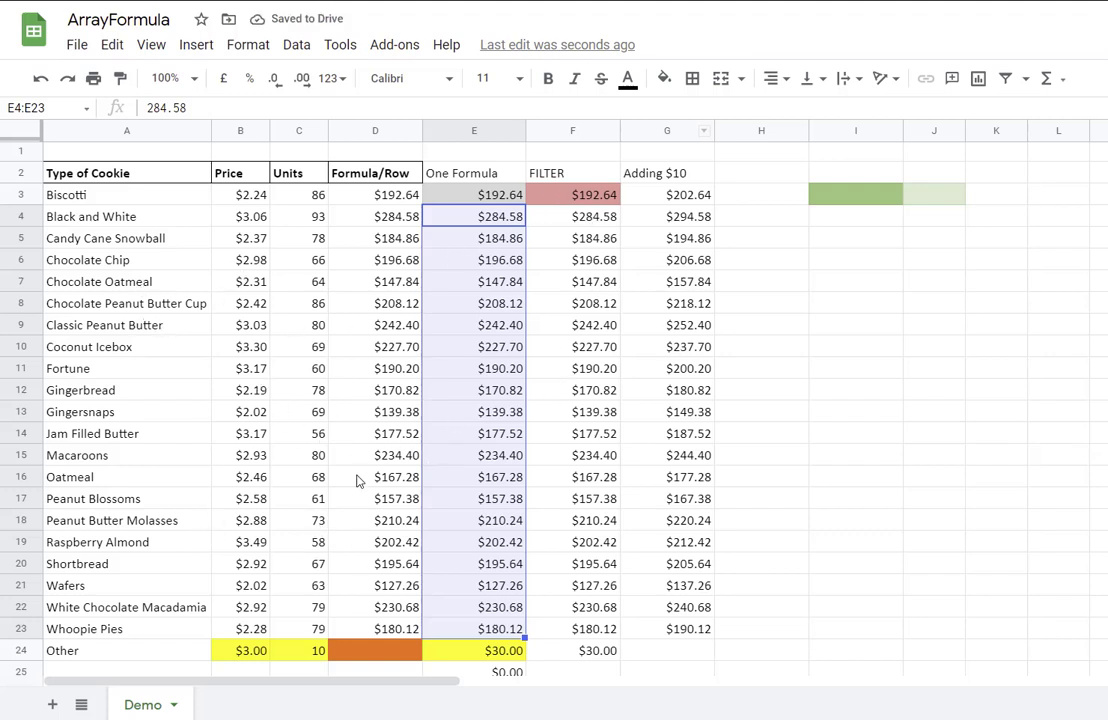
Examine the open-ended ranges in the E3 array formula and how far its results extend below the Other row
click(512, 199)
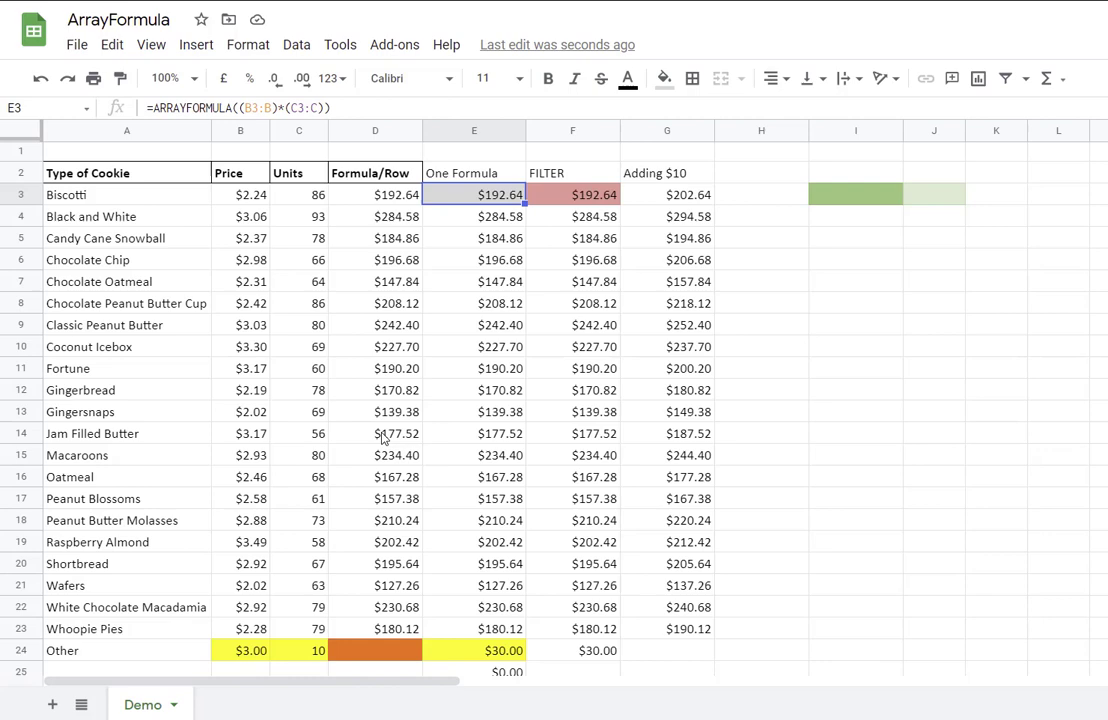
scroll(346, 378, down, 1)
scroll(548, 330, up, 1)
scroll(630, 378, down, 1)
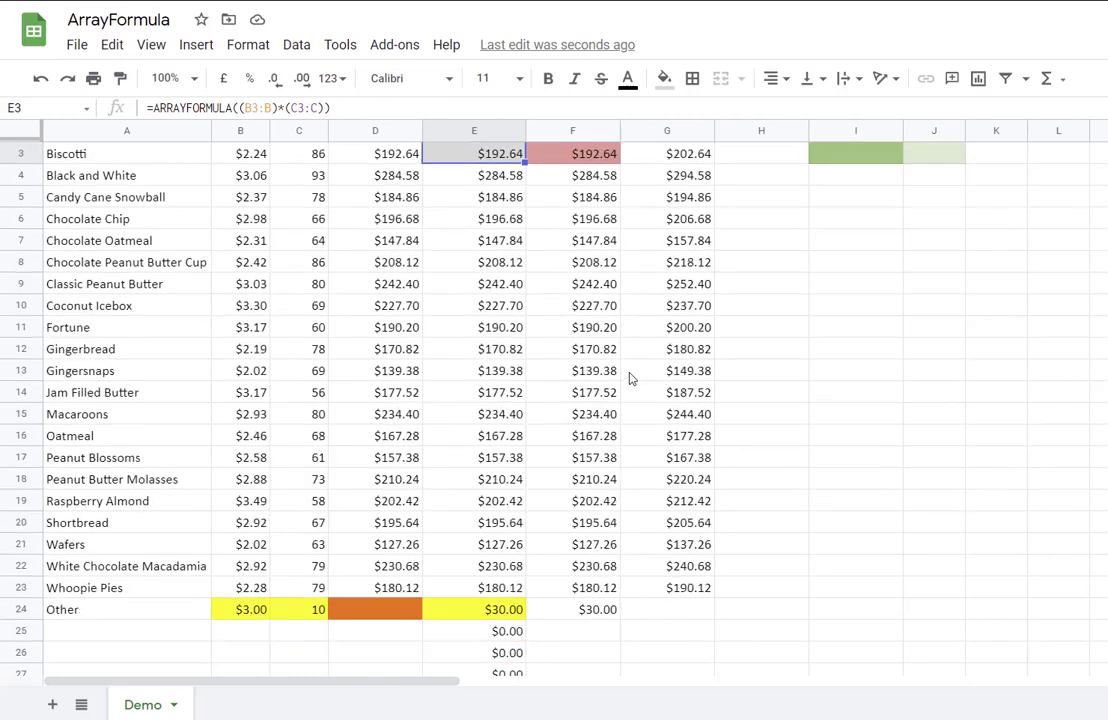
scroll(630, 378, up, 1)
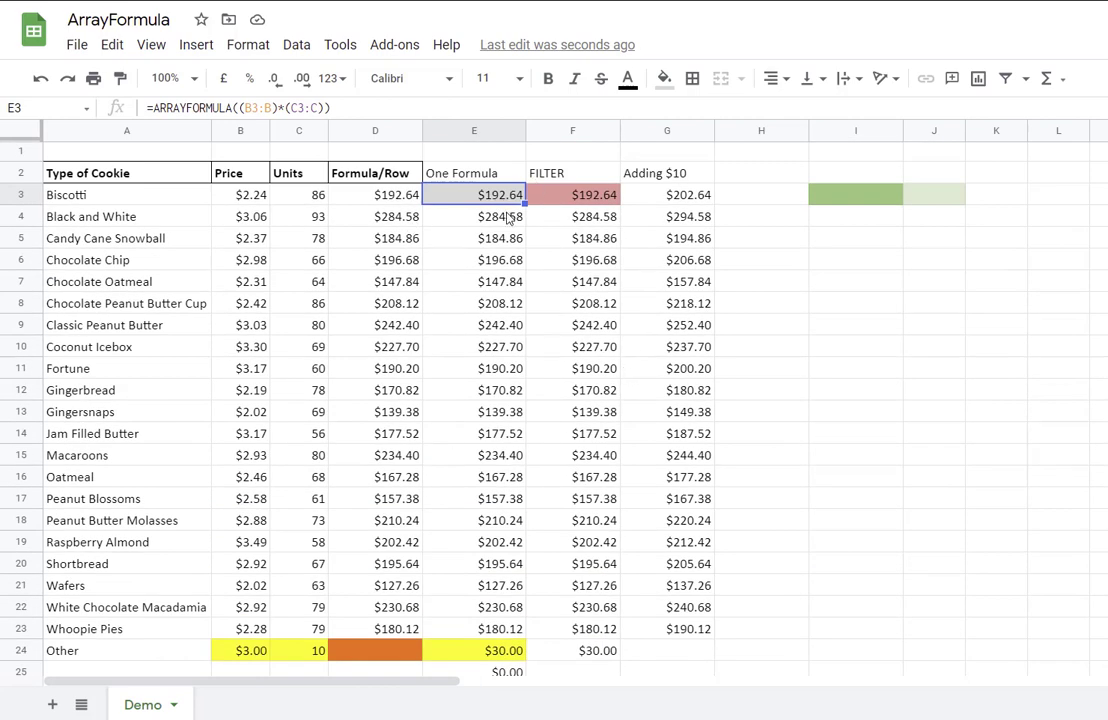
click(273, 108)
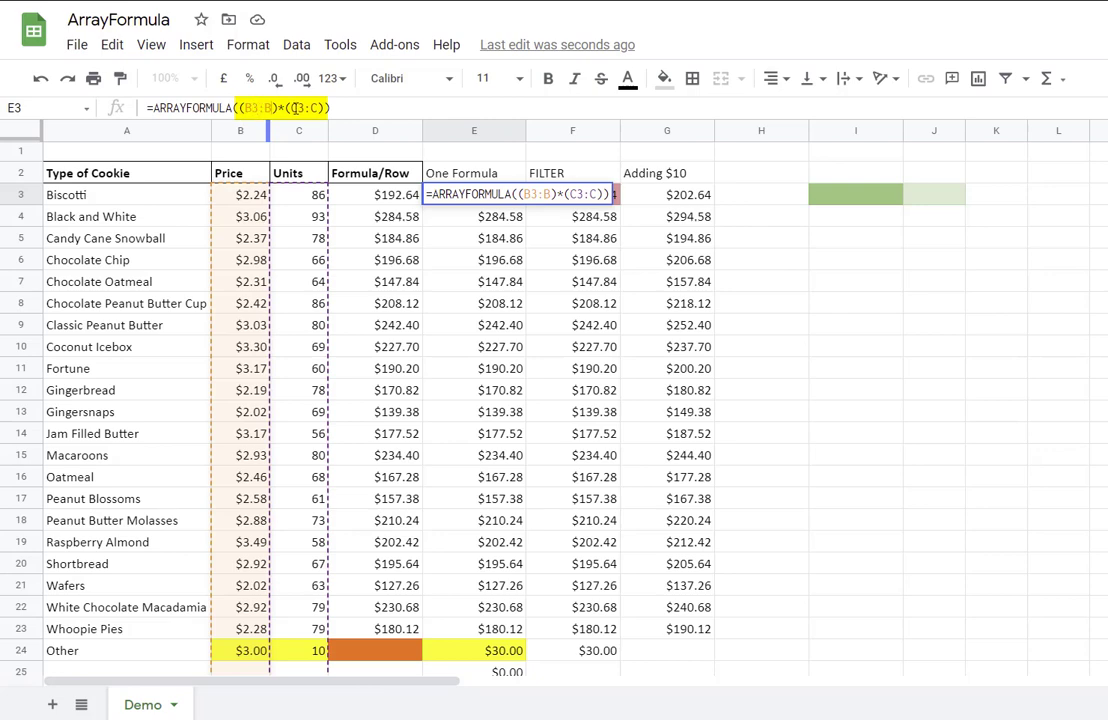
key(Escape)
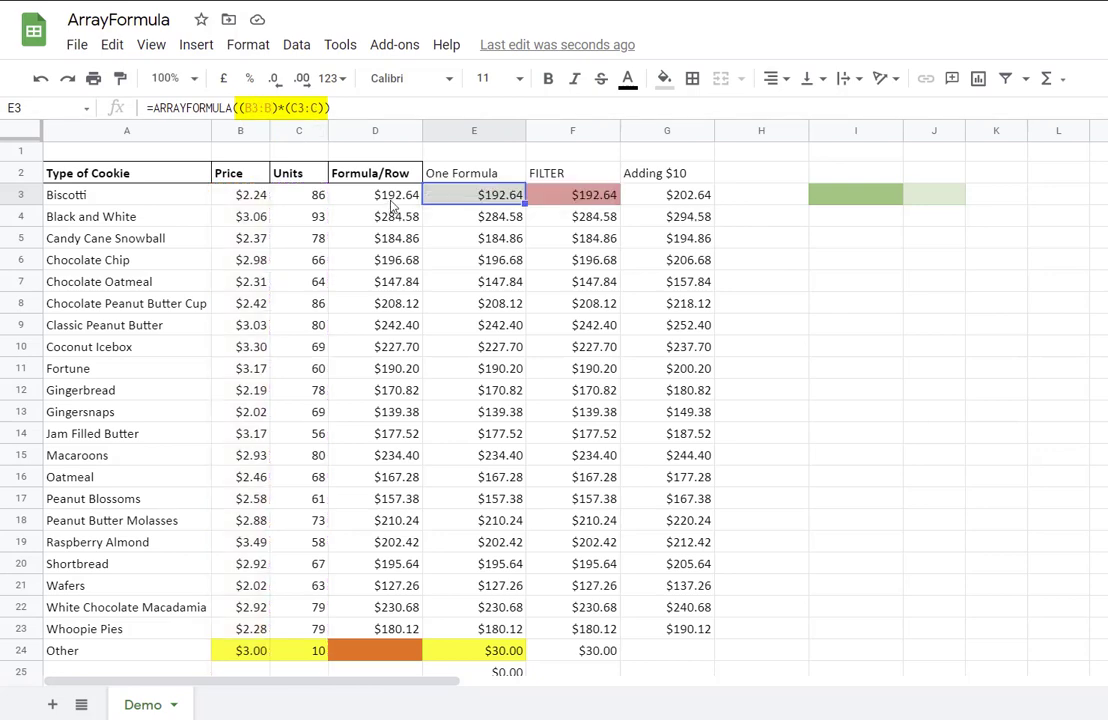
Copy the beverage table in I29:R31 and paste it below the cookie data, starting at A29
scroll(916, 508, down, 4)
click(886, 503)
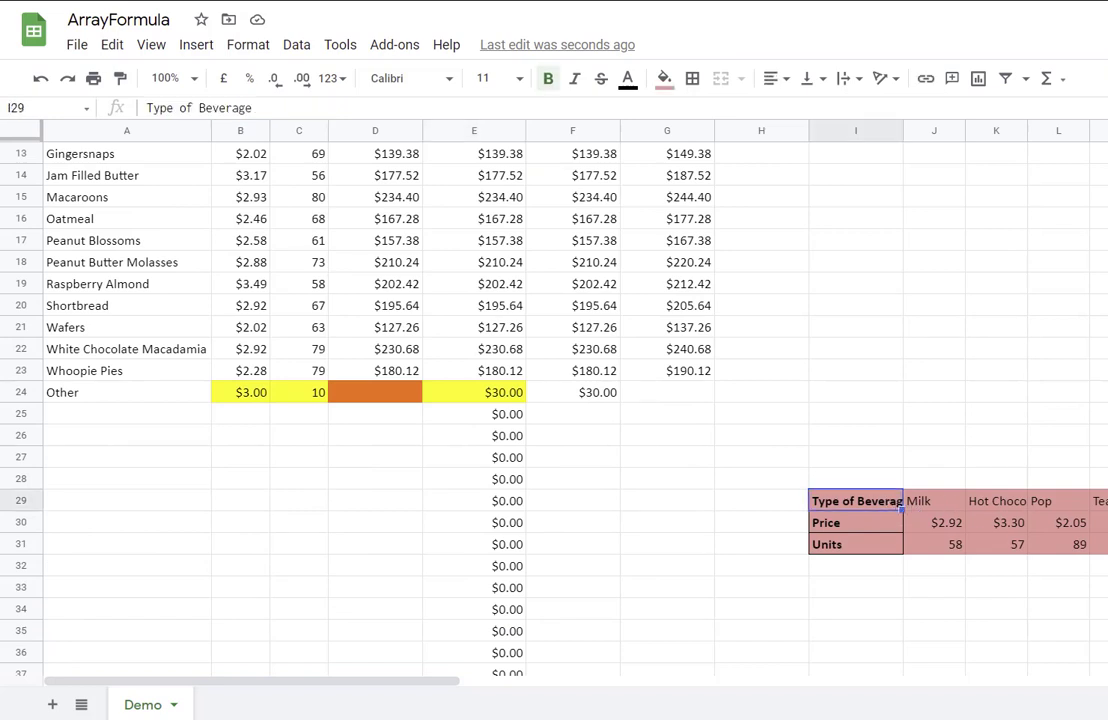
key(ctrl+shift+Right)
key(ctrl+shift+Down)
key(ctrl+c)
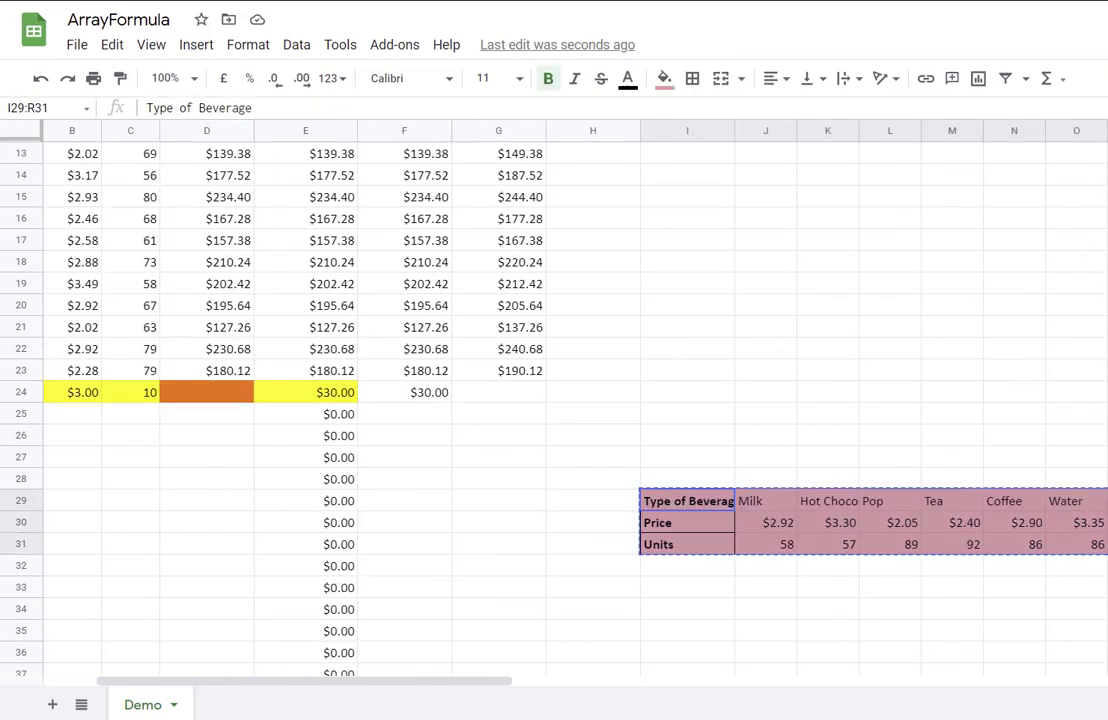
key(ctrl+Left)
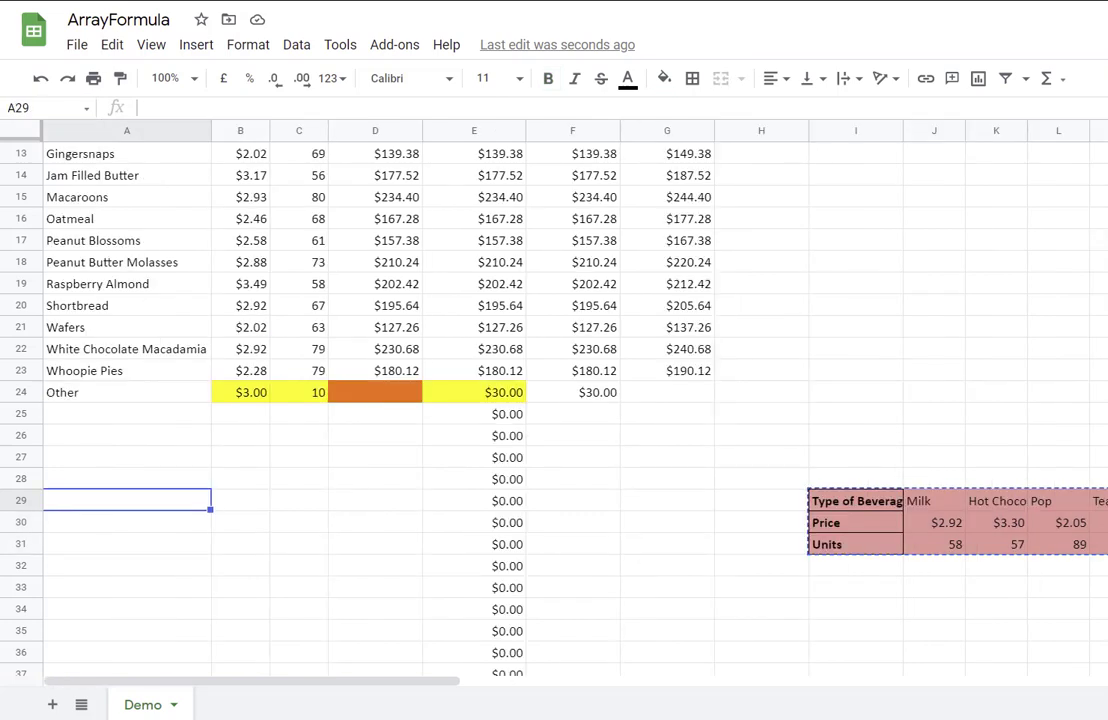
key(ctrl+v)
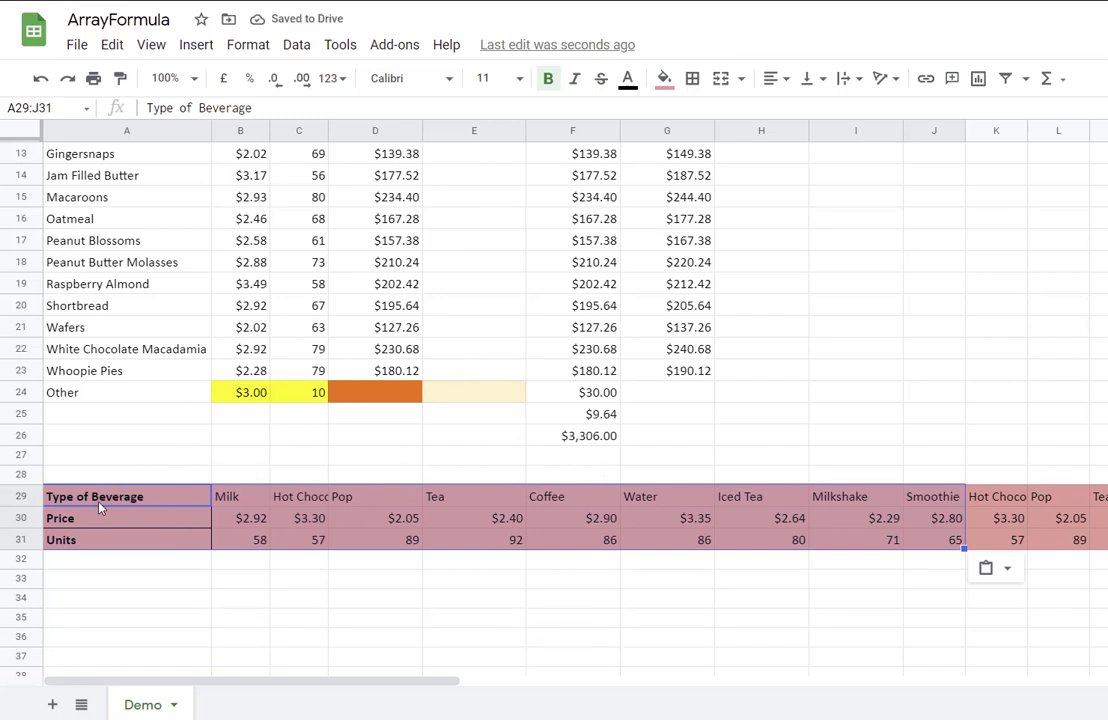
Inspect the extra results in F25 and F26, and the FILTER formula in F3 that produces them
scroll(601, 460, up, 1)
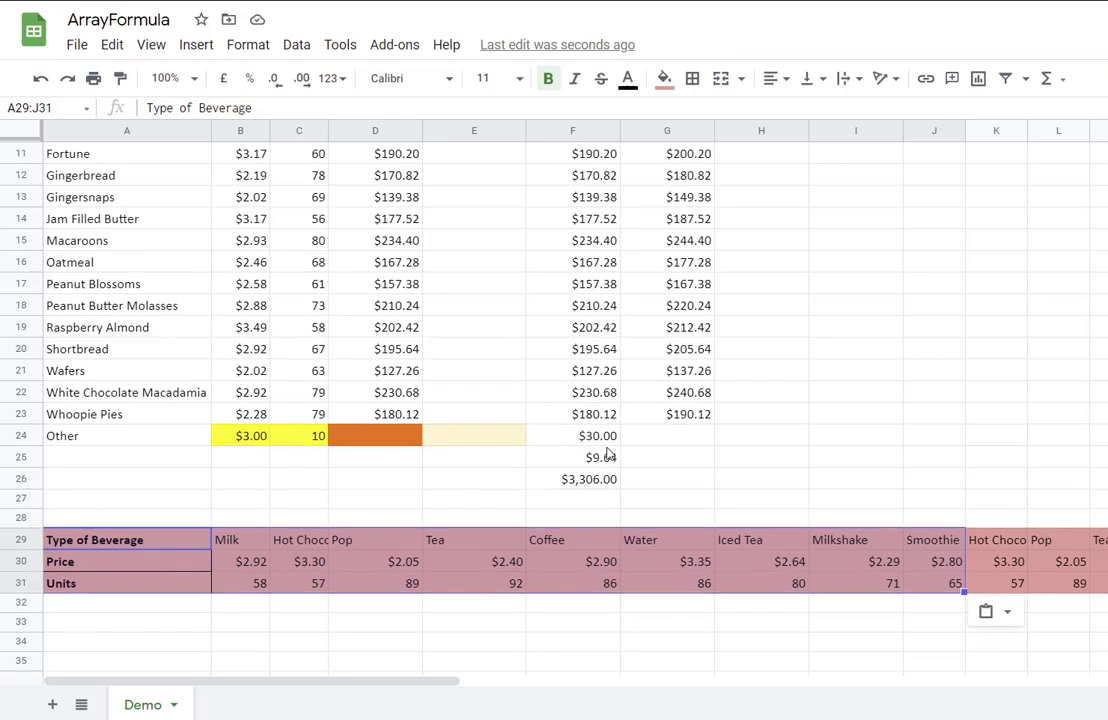
click(601, 458)
click(606, 484)
click(605, 463)
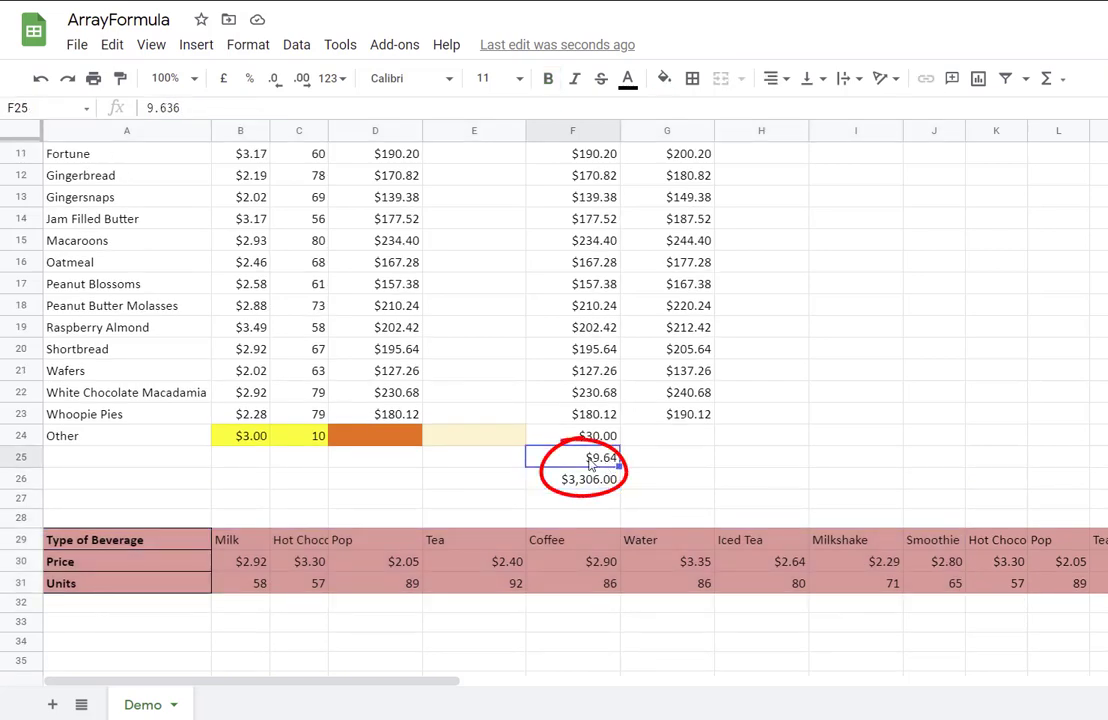
click(589, 483)
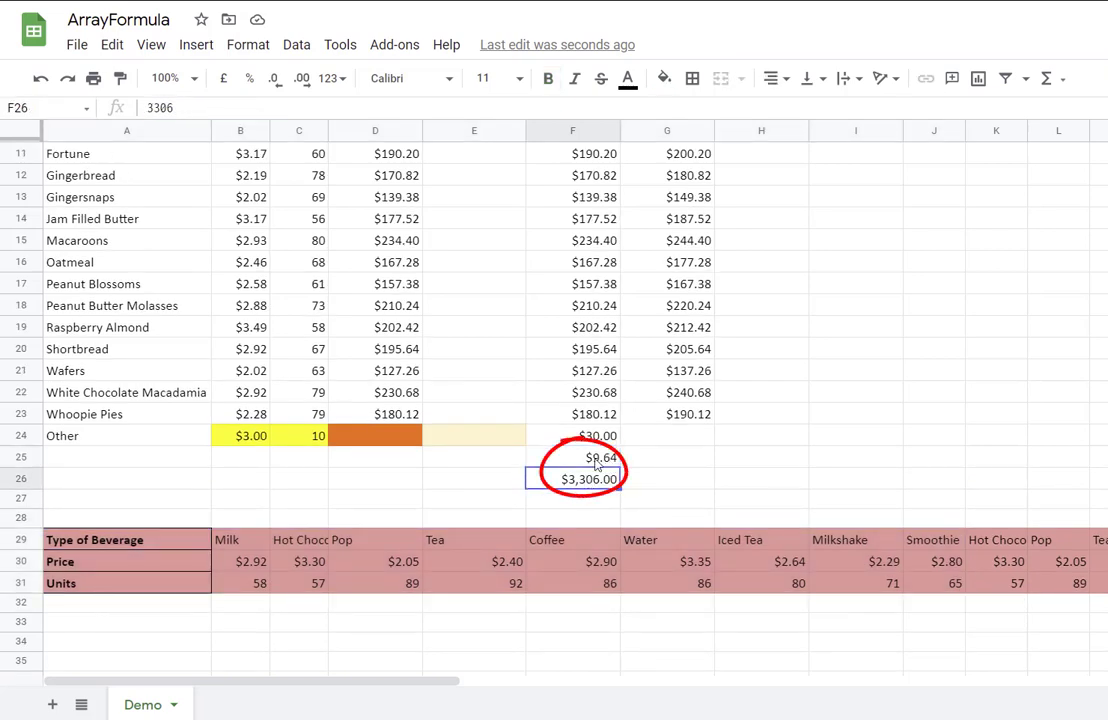
click(608, 465)
scroll(607, 463, up, 5)
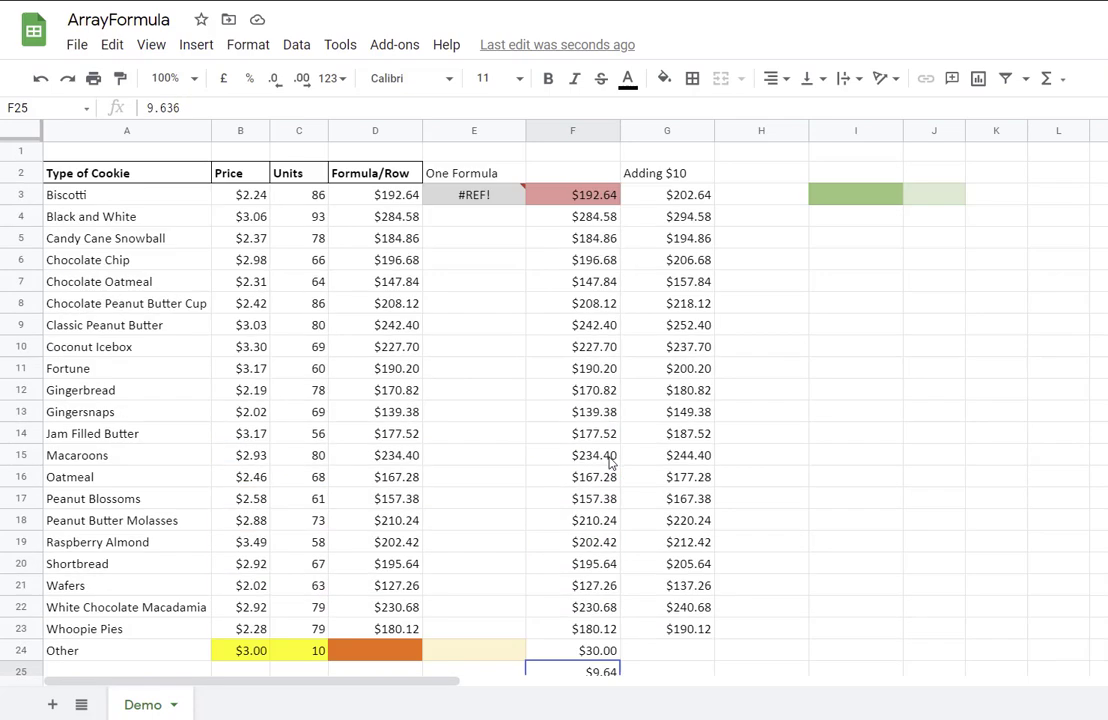
click(595, 195)
scroll(612, 457, down, 5)
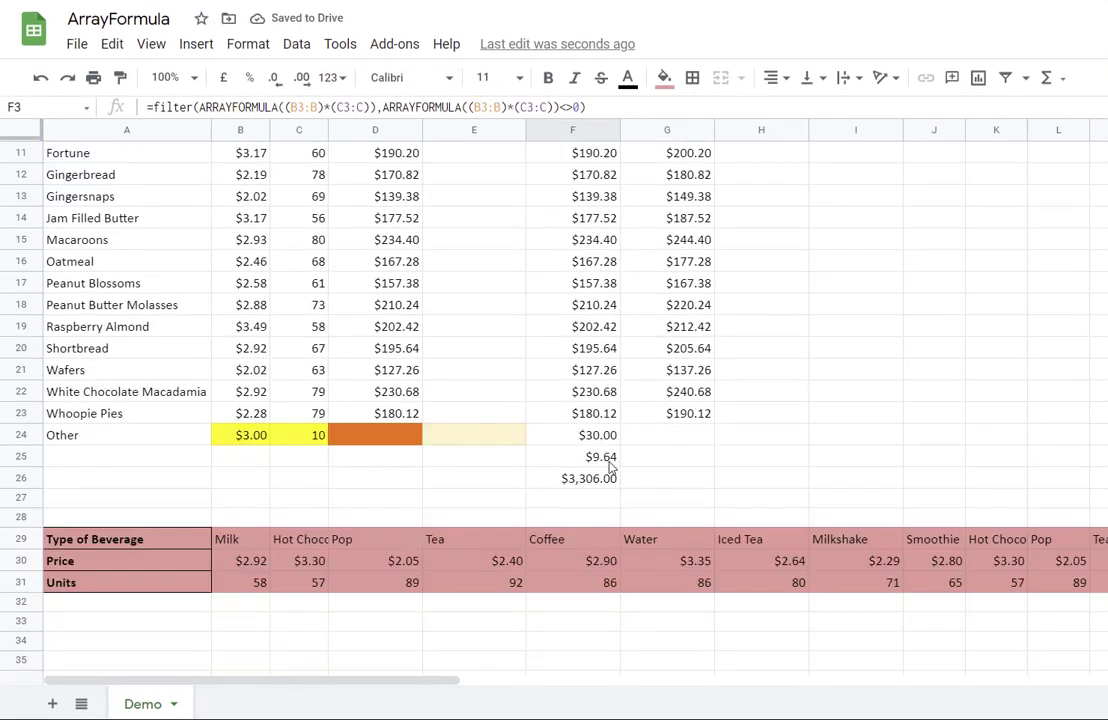
Compare the result in F25 with the first two beverage prices in B30 and C30
click(608, 458)
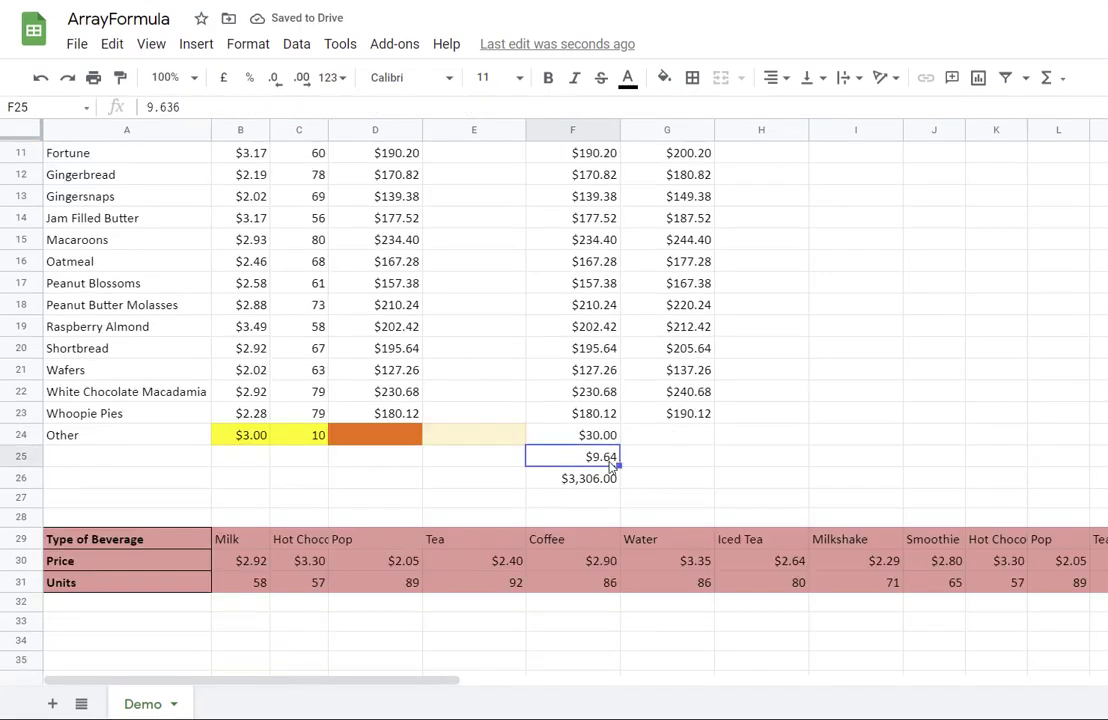
click(243, 562)
click(295, 562)
click(247, 565)
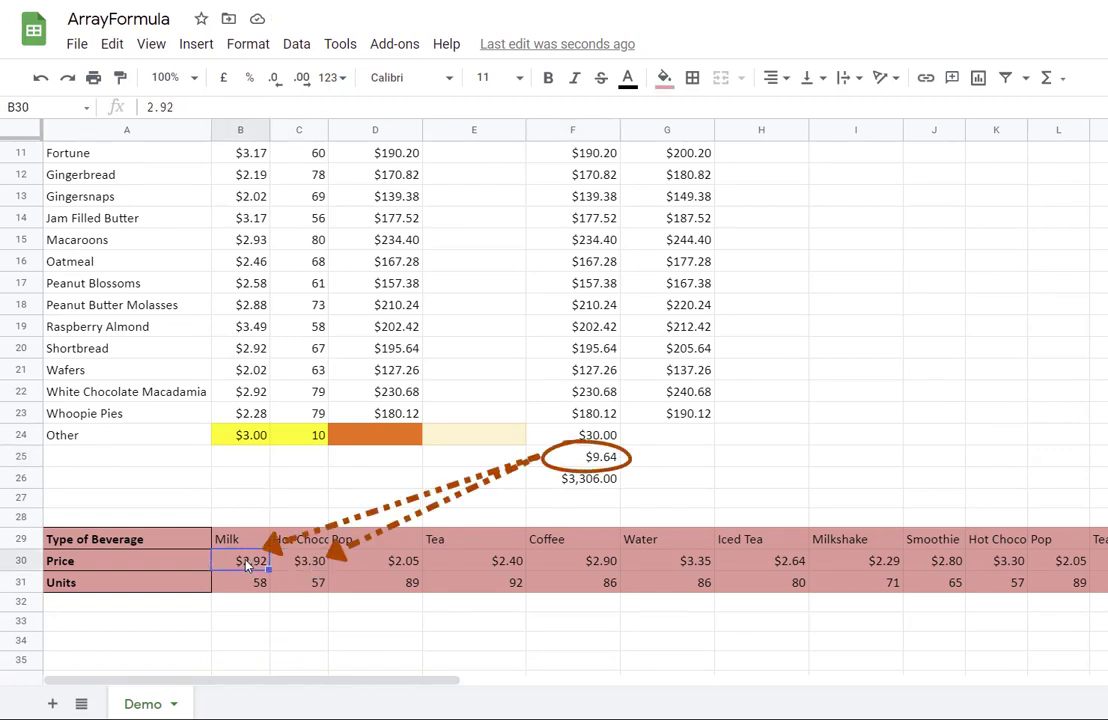
click(302, 563)
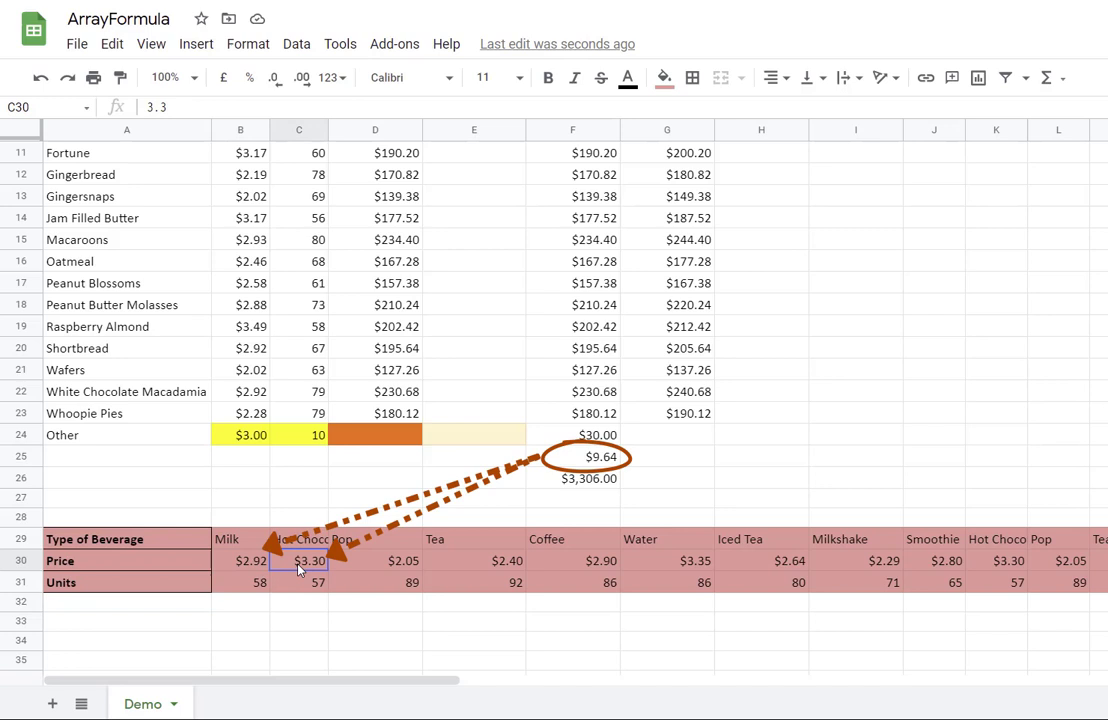
click(605, 462)
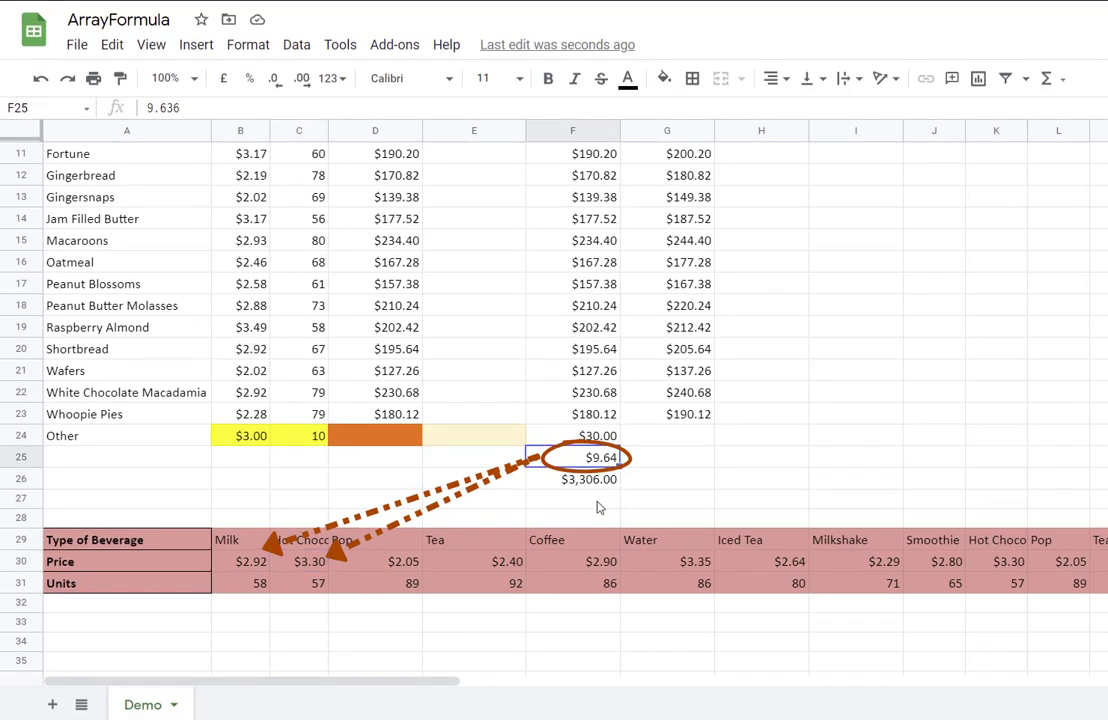
Compare the result in F26 with the first two beverage unit counts in B31 and C31
click(253, 590)
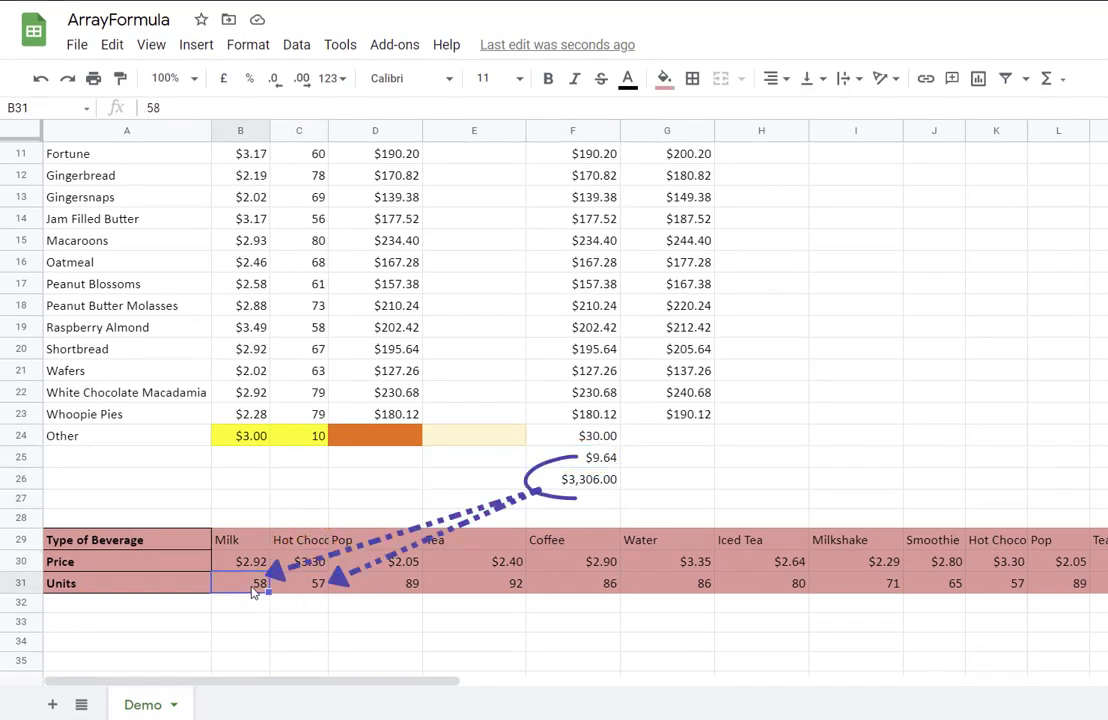
click(316, 588)
click(602, 486)
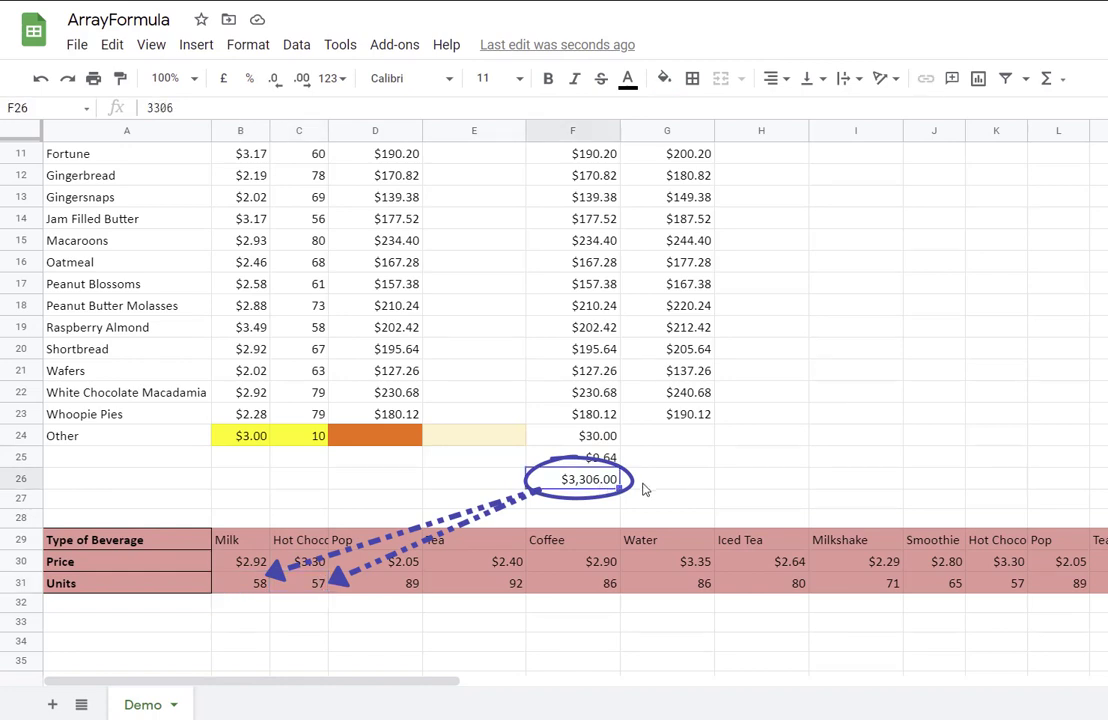
Examine the error details on the open-ended ARRAYFORMULA in E3 and the beverage table entry in E29
key(Escape)
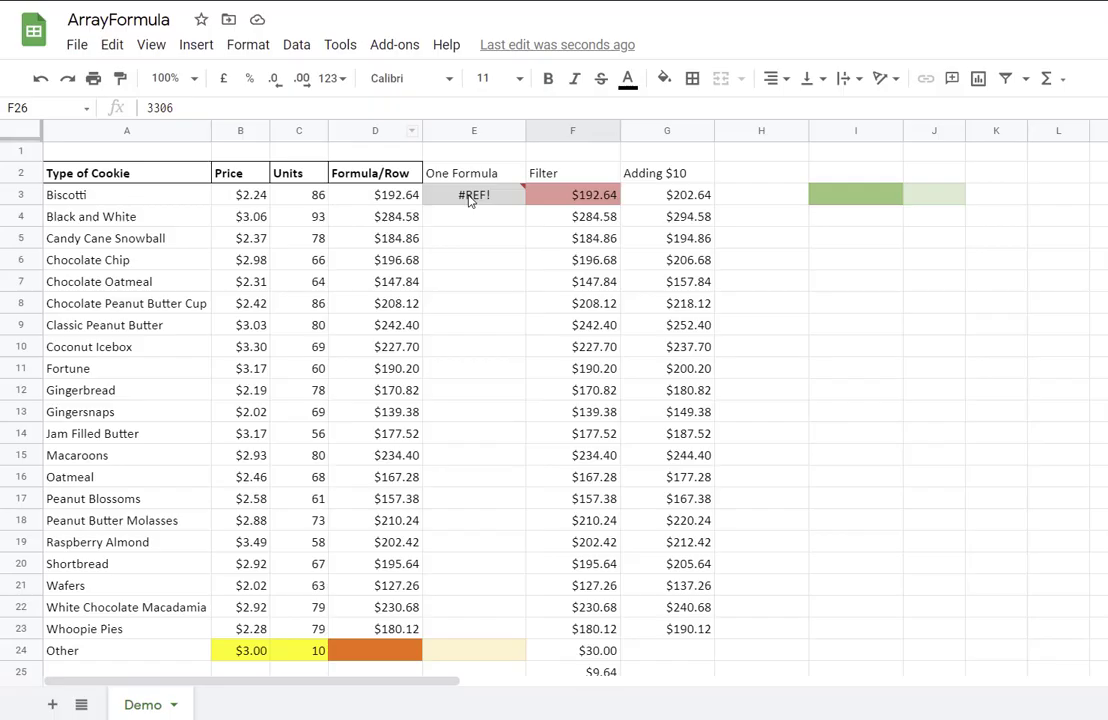
mouse_move(470, 197)
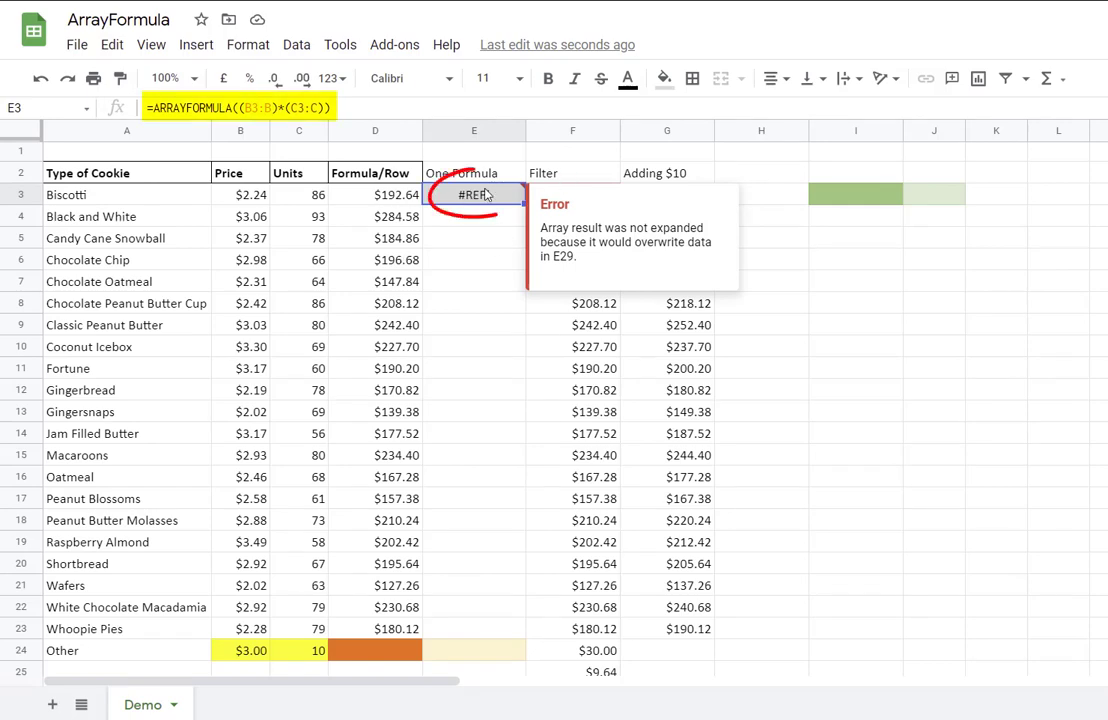
scroll(487, 252, down, 3)
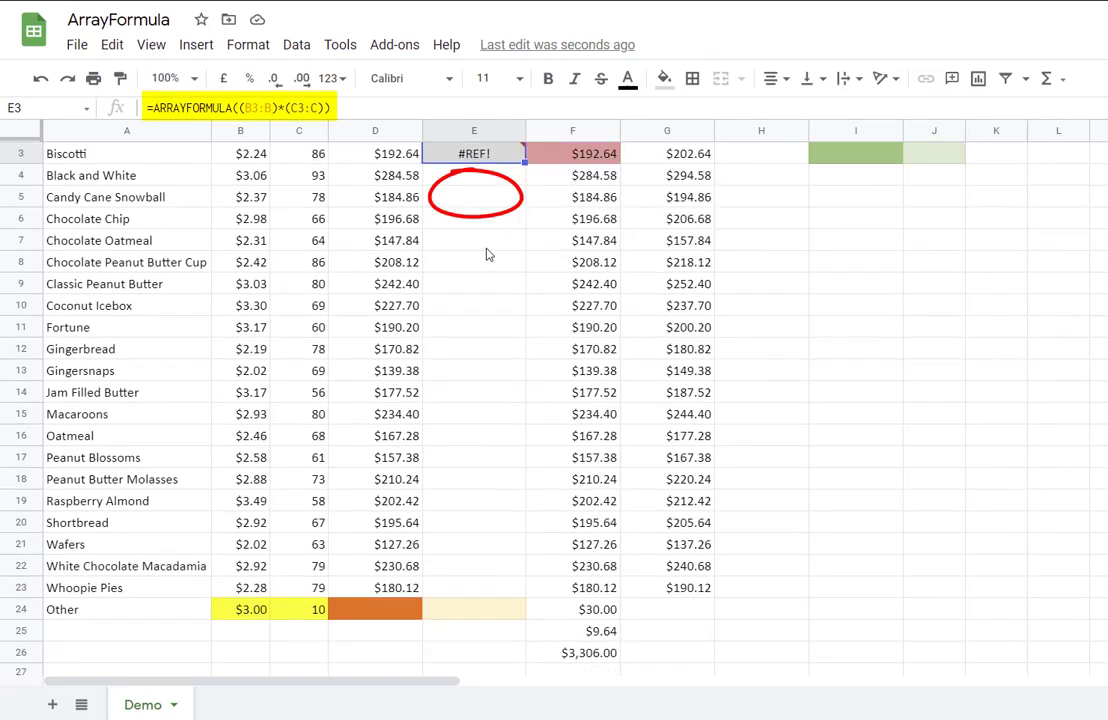
scroll(490, 180, down, 3)
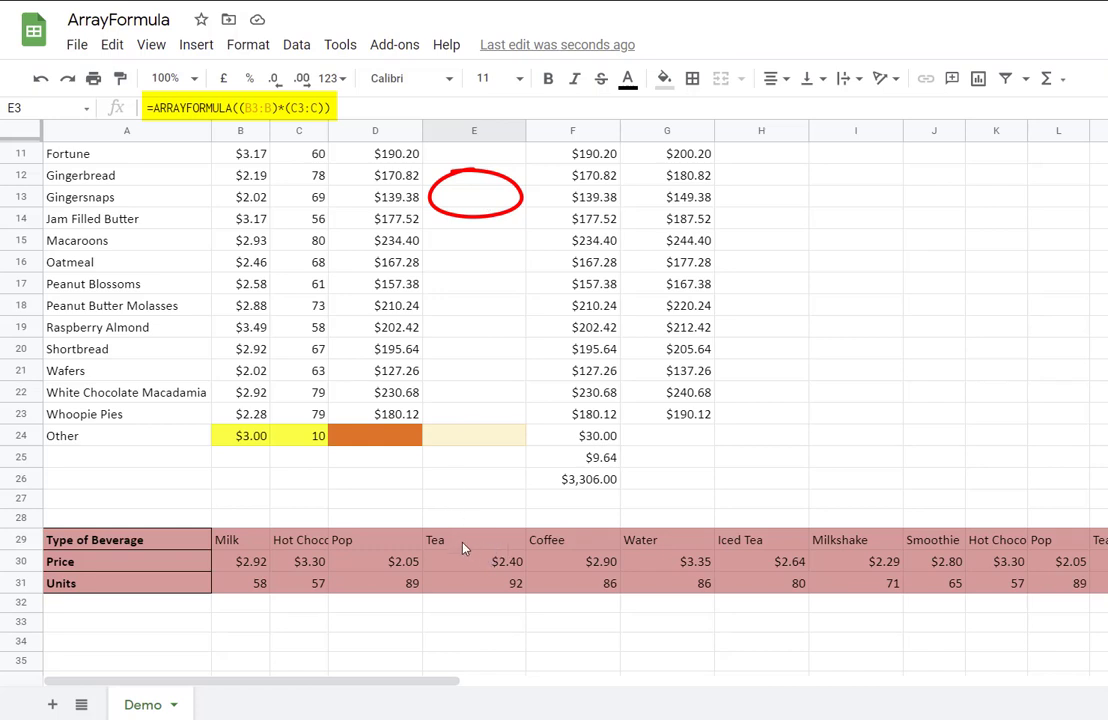
click(468, 524)
click(485, 538)
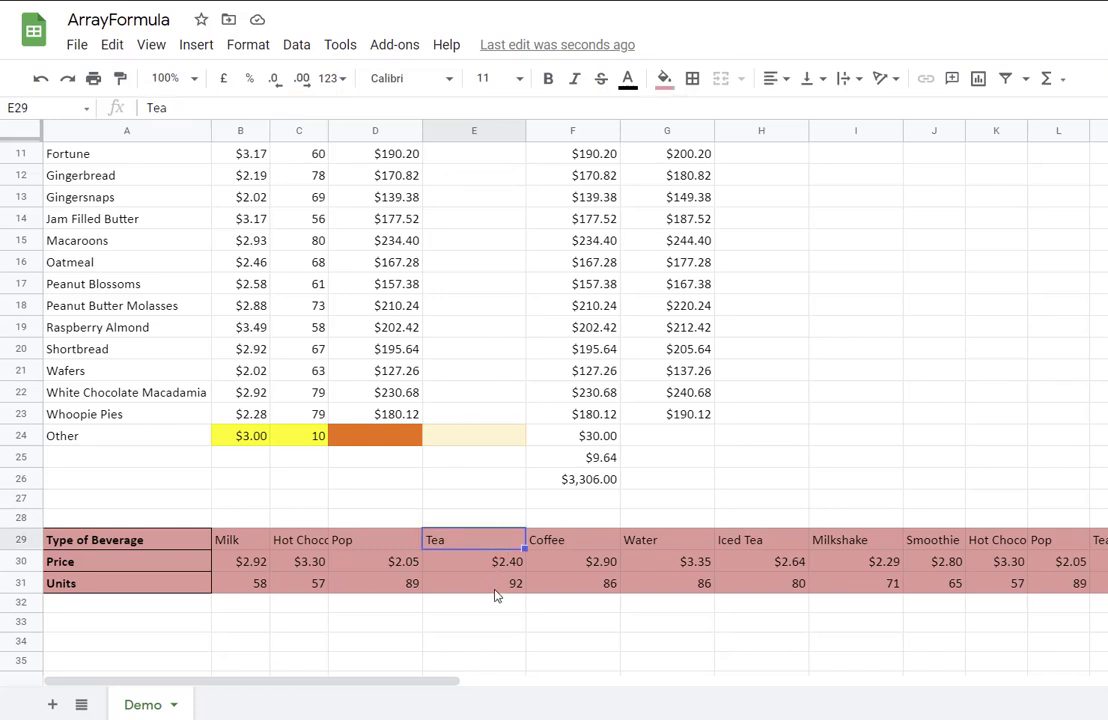
scroll(497, 541, up, 6)
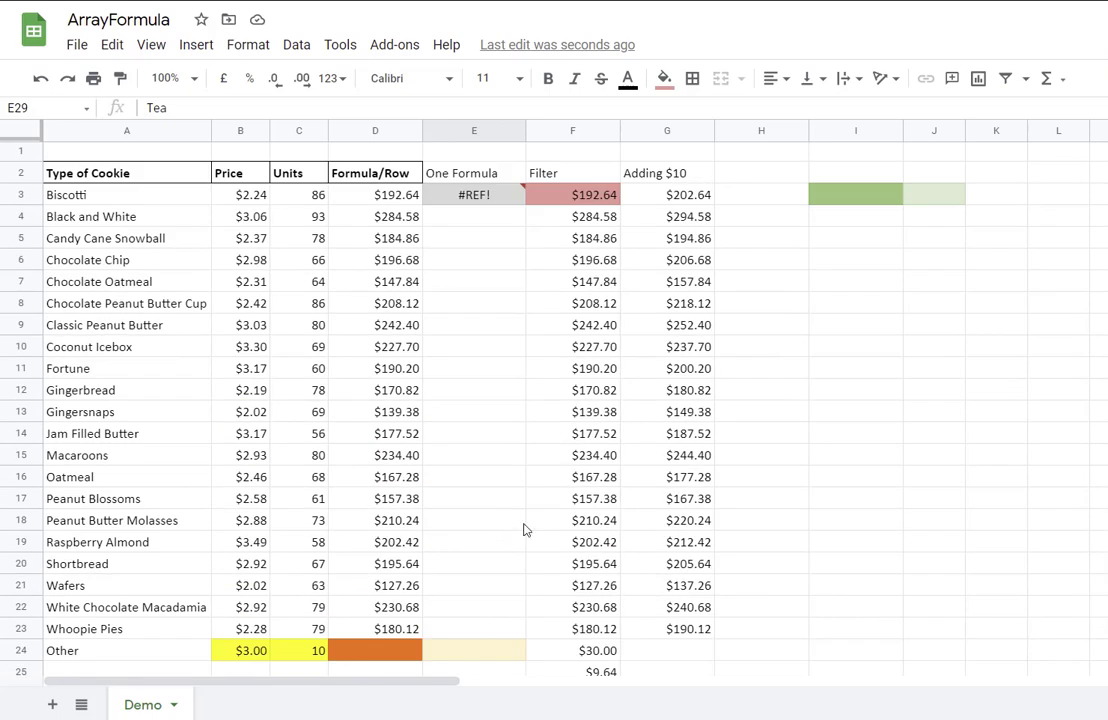
scroll(131, 606, down, 5)
scroll(521, 321, up, 5)
Inspect the closed range D3:D23 in G3's ARRAYFORMULA and the rows between the cookie data and the beverage table
click(667, 196)
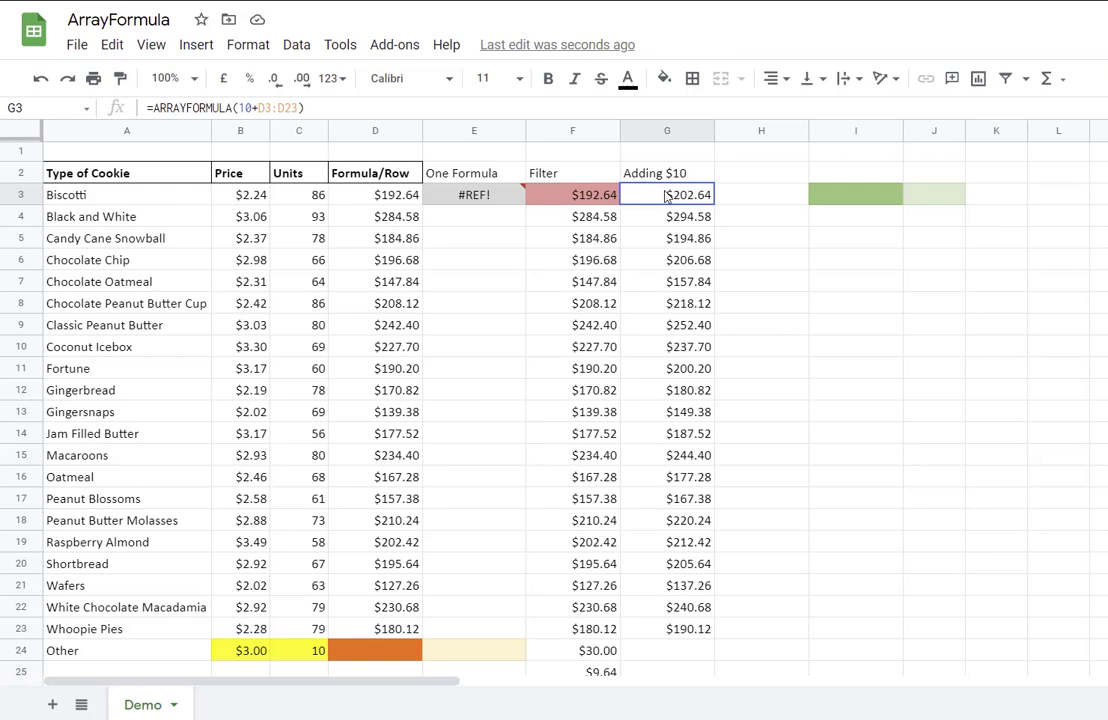
drag(667, 200, 667, 217)
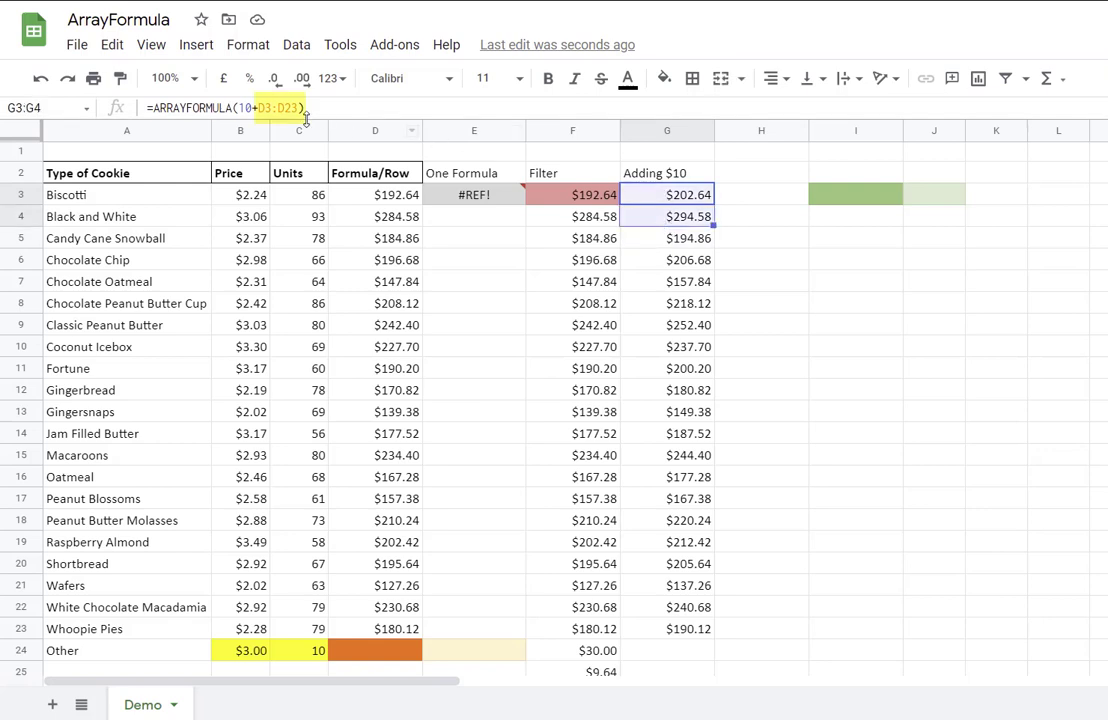
drag(258, 108, 297, 108)
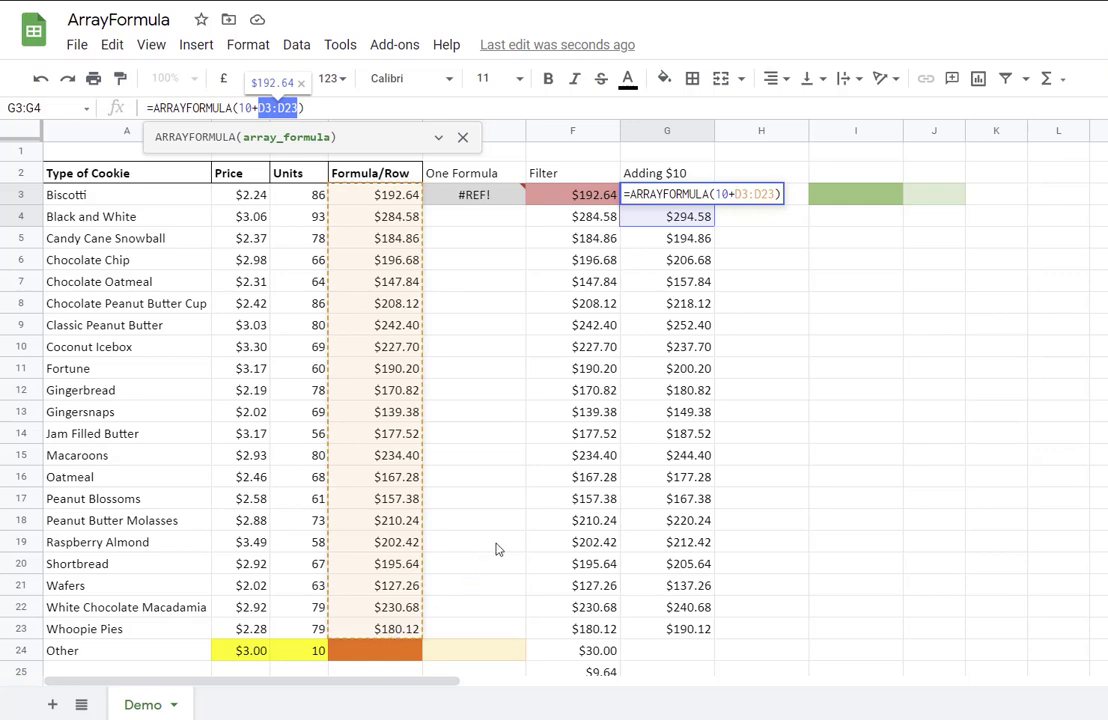
key(Return)
scroll(484, 607, down, 3)
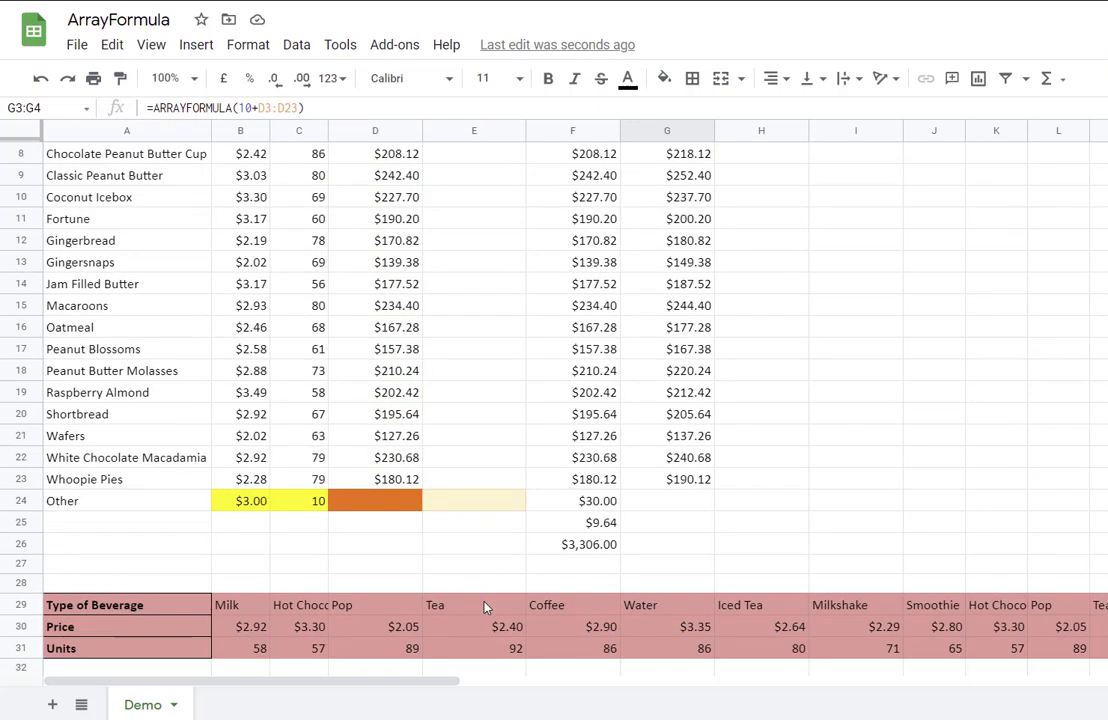
scroll(484, 607, down, 1)
click(80, 539)
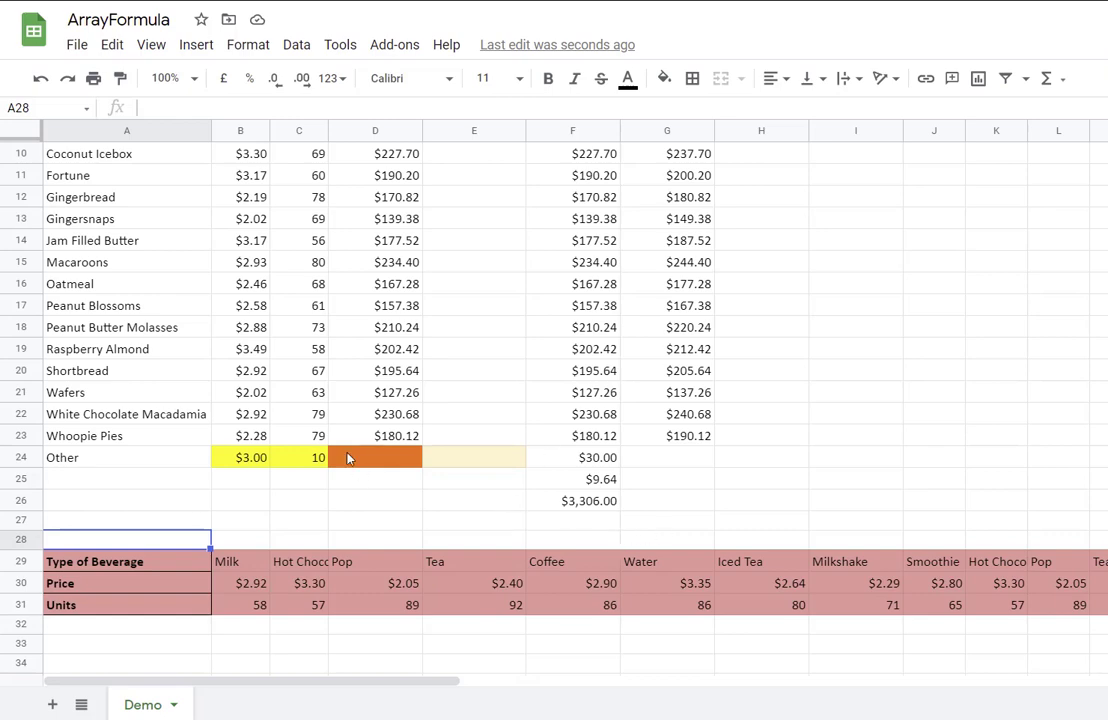
scroll(640, 270, up, 3)
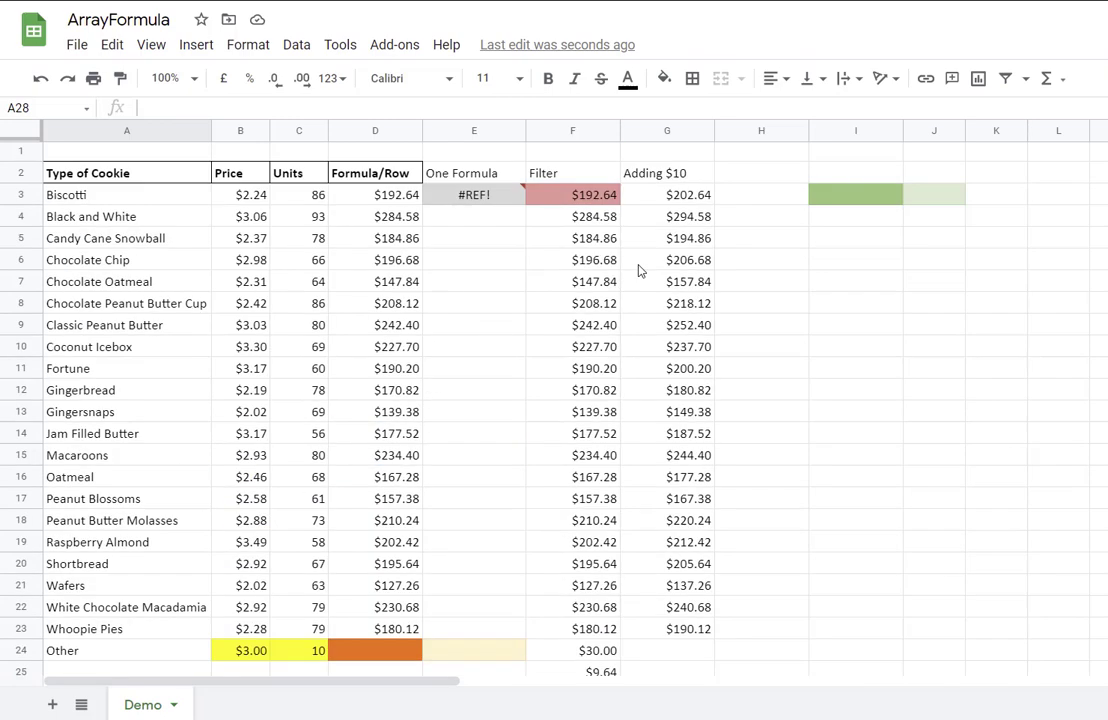
Undo the placement of the beverage table at A29 and check the formula in G3
click(578, 196)
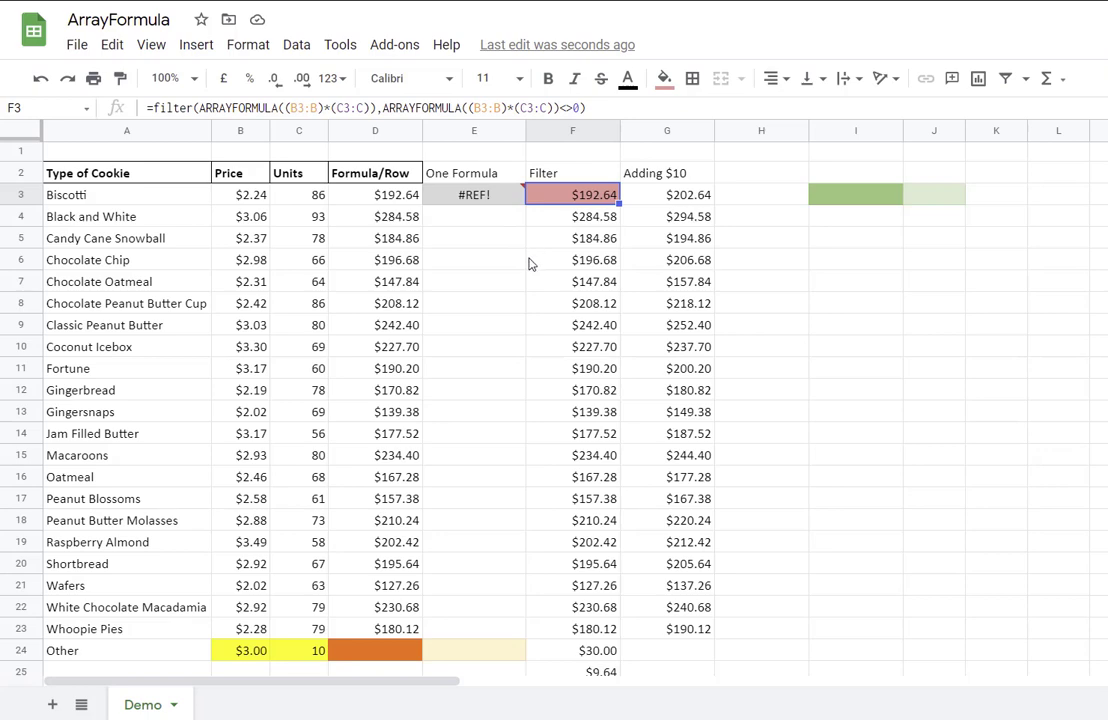
key(ctrl+z)
key(ctrl+z)
key(ctrl+z)
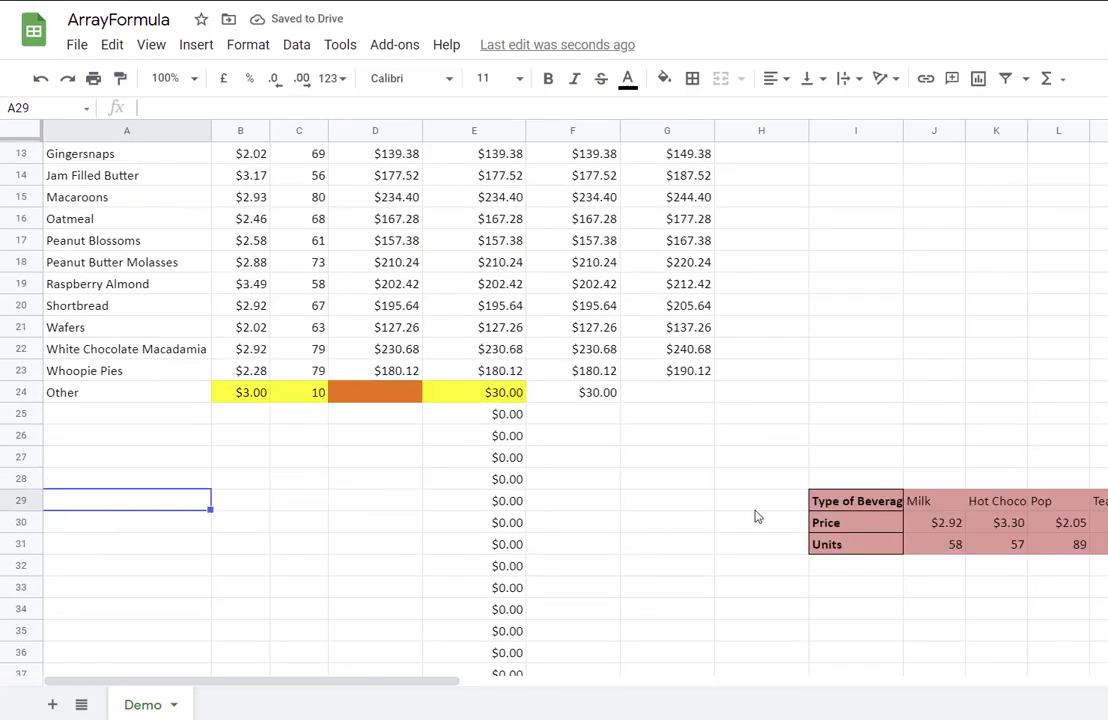
key(ctrl+z)
click(668, 197)
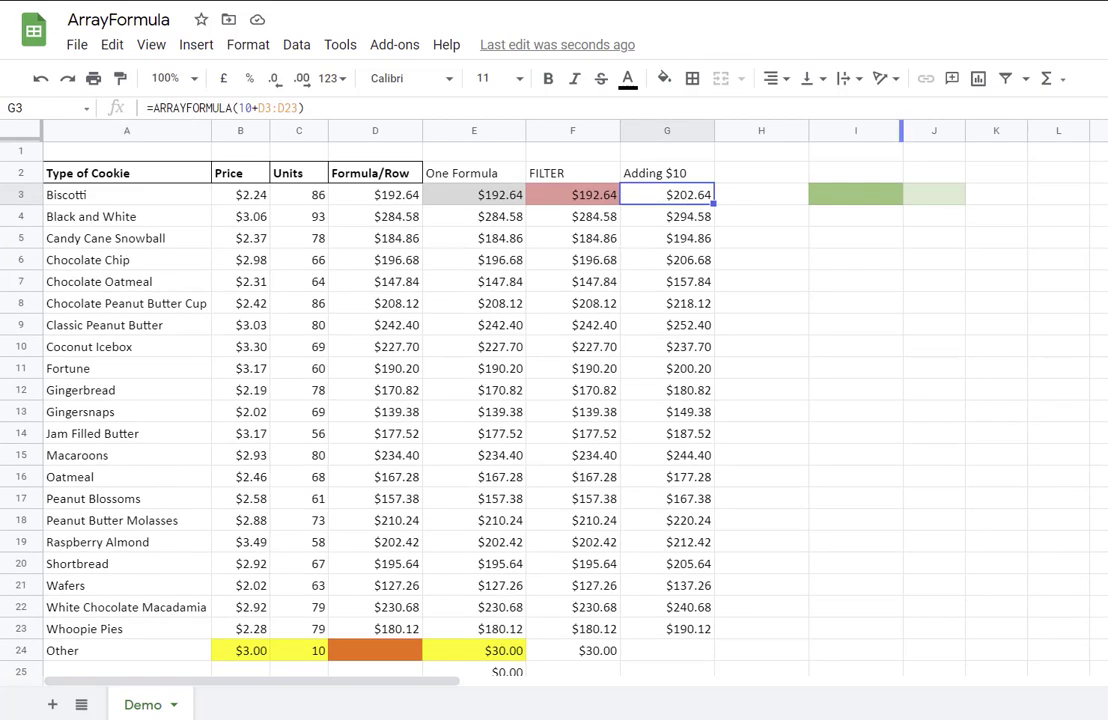
Start a FLATTEN formula in I3 with the cookie names A3:A23 as its first range
click(873, 203)
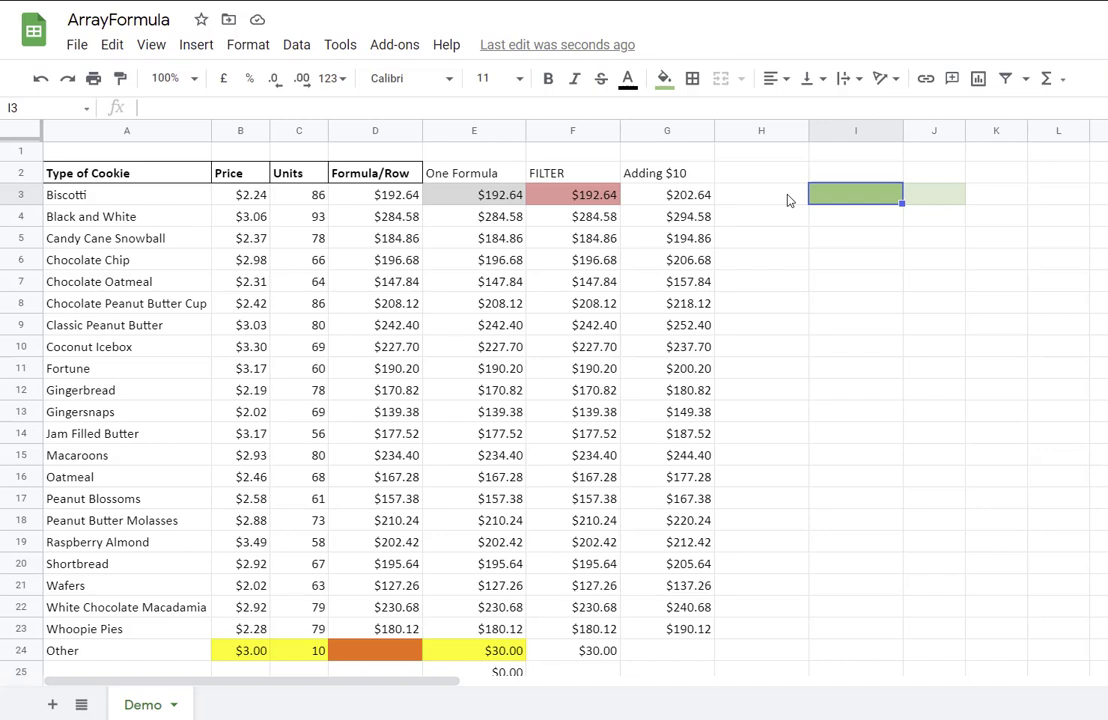
text(=f)
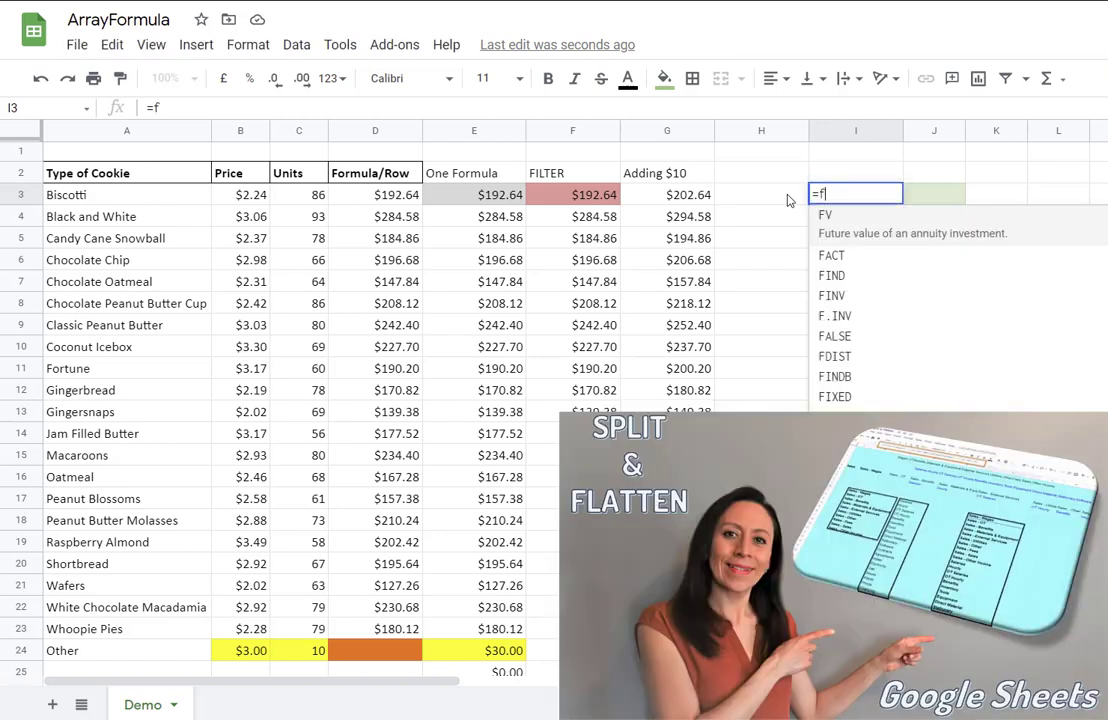
text(latter)
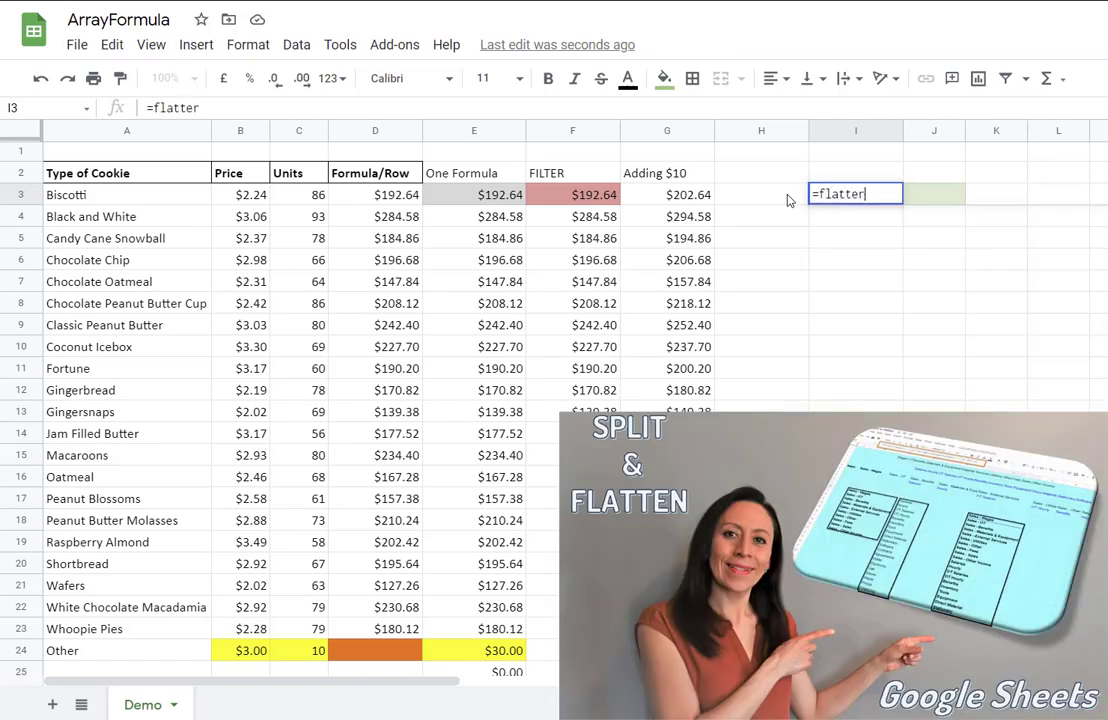
key(BackSpace)
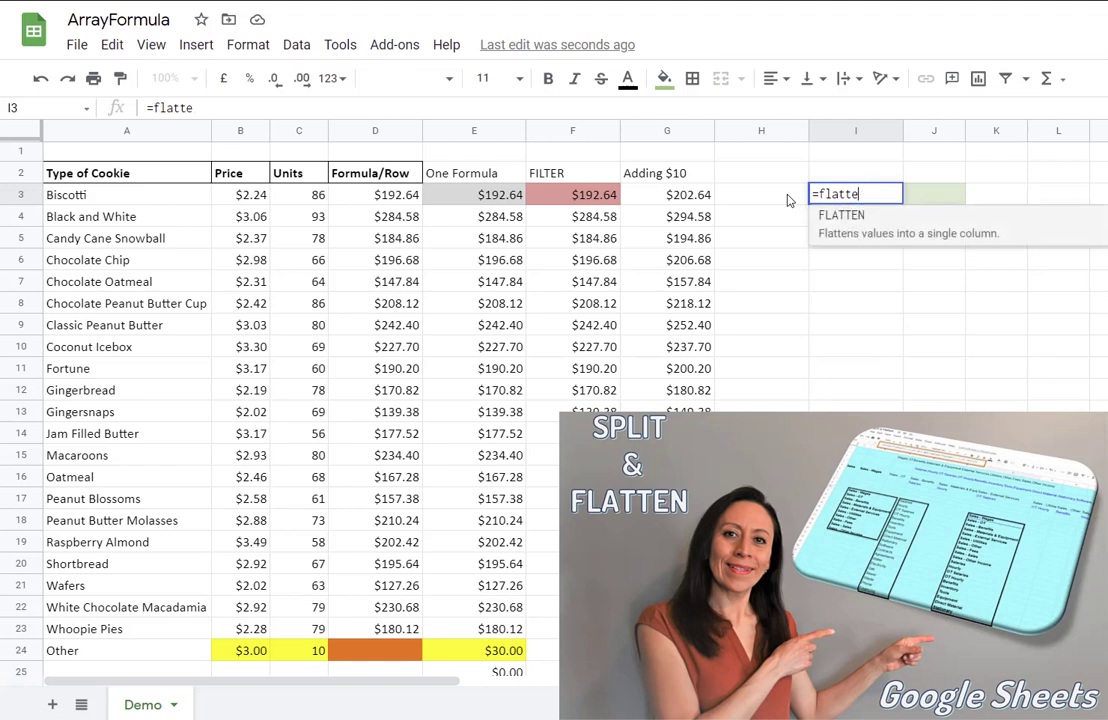
text(n()
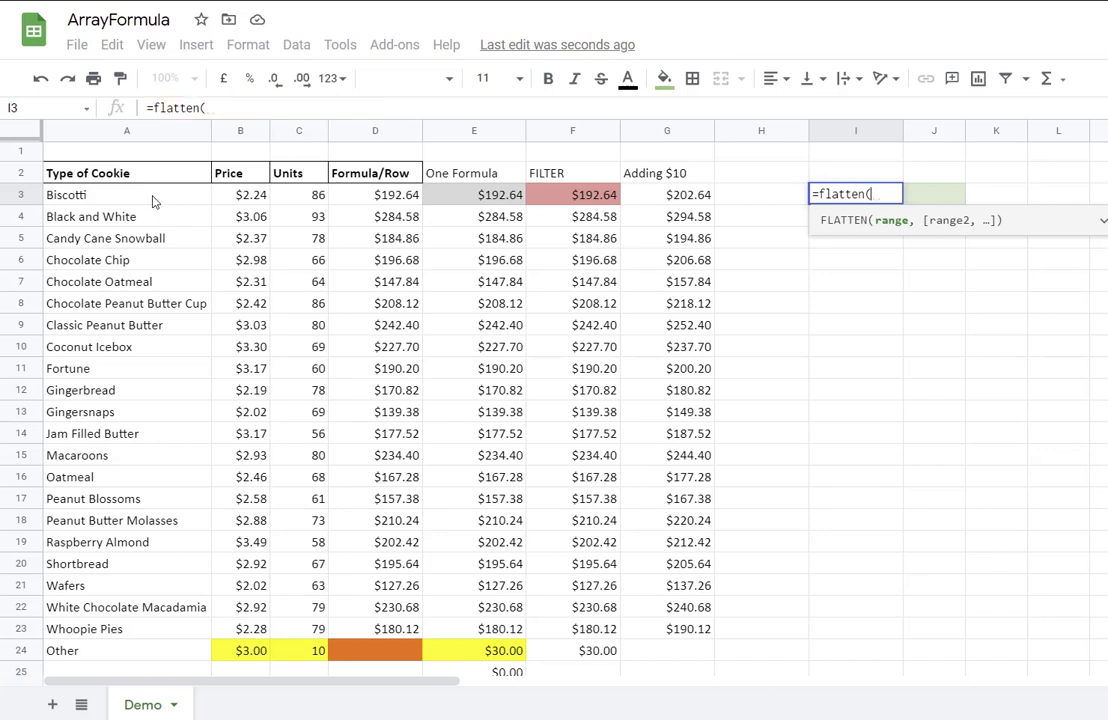
drag(153, 201, 163, 627)
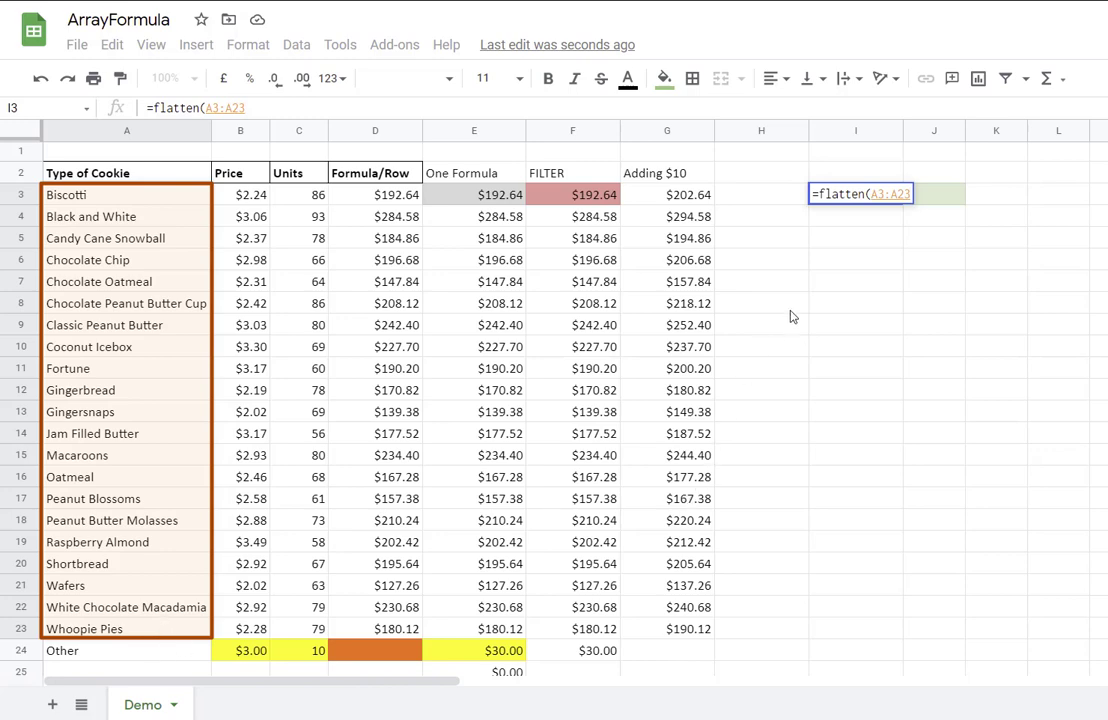
text(,)
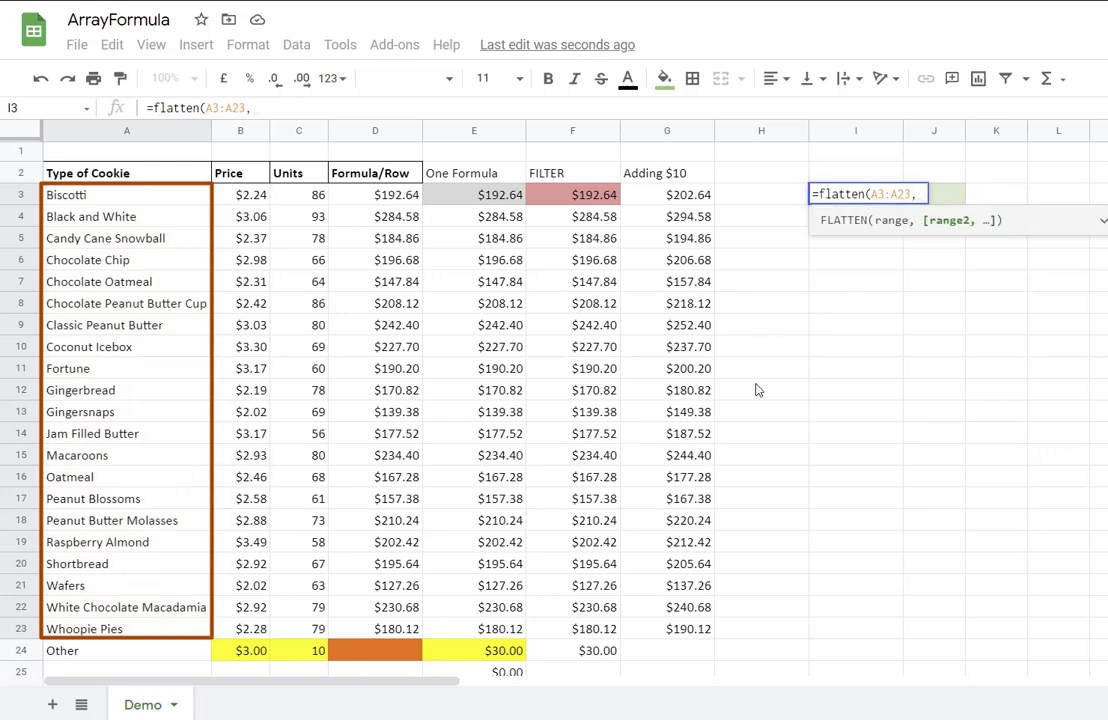
Add the beverage names J29:R29 as the second range and complete the FLATTEN formula in I3
scroll(755, 390, down, 5)
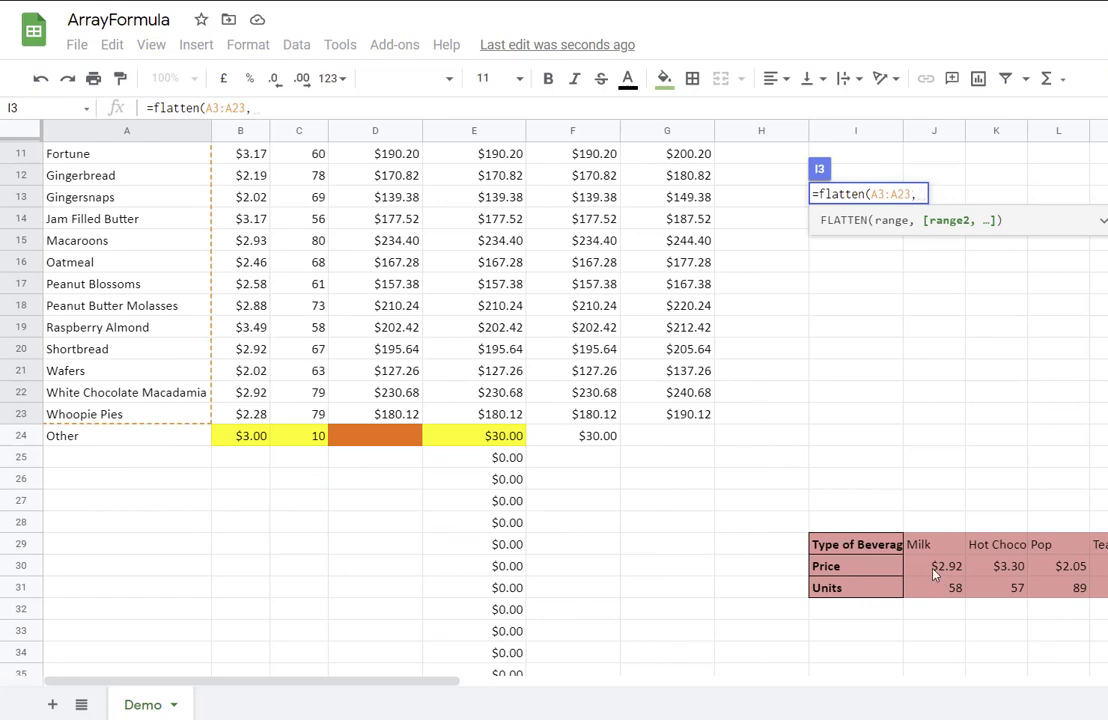
click(920, 547)
key(ctrl+shift+Right)
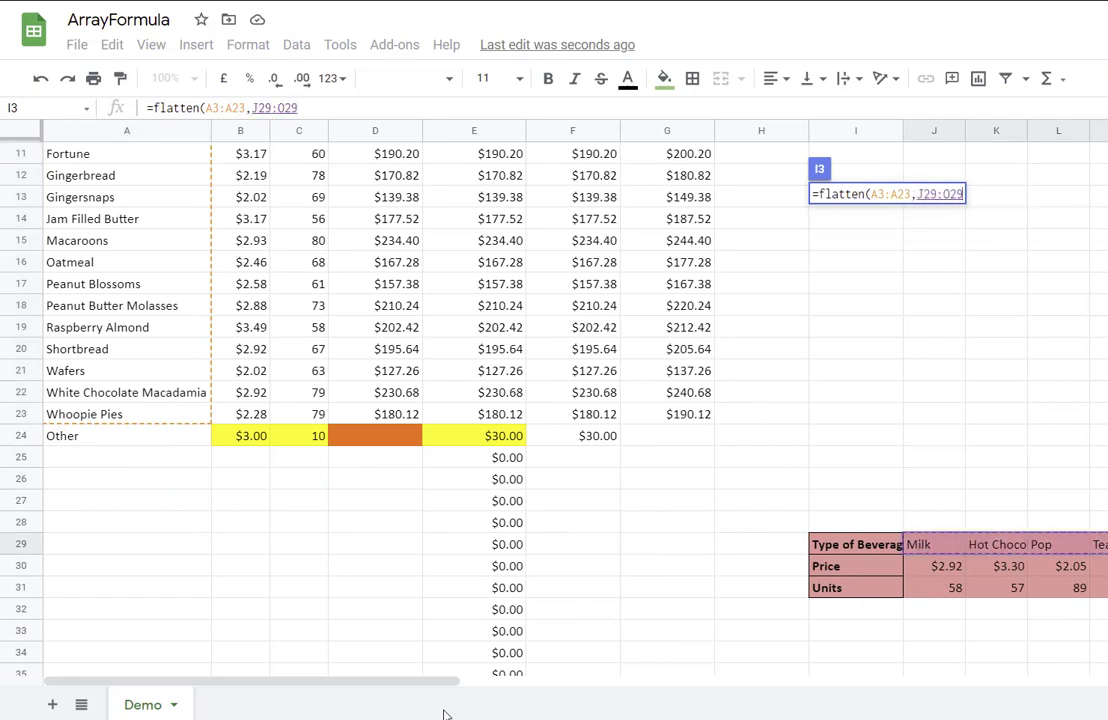
drag(415, 681, 584, 682)
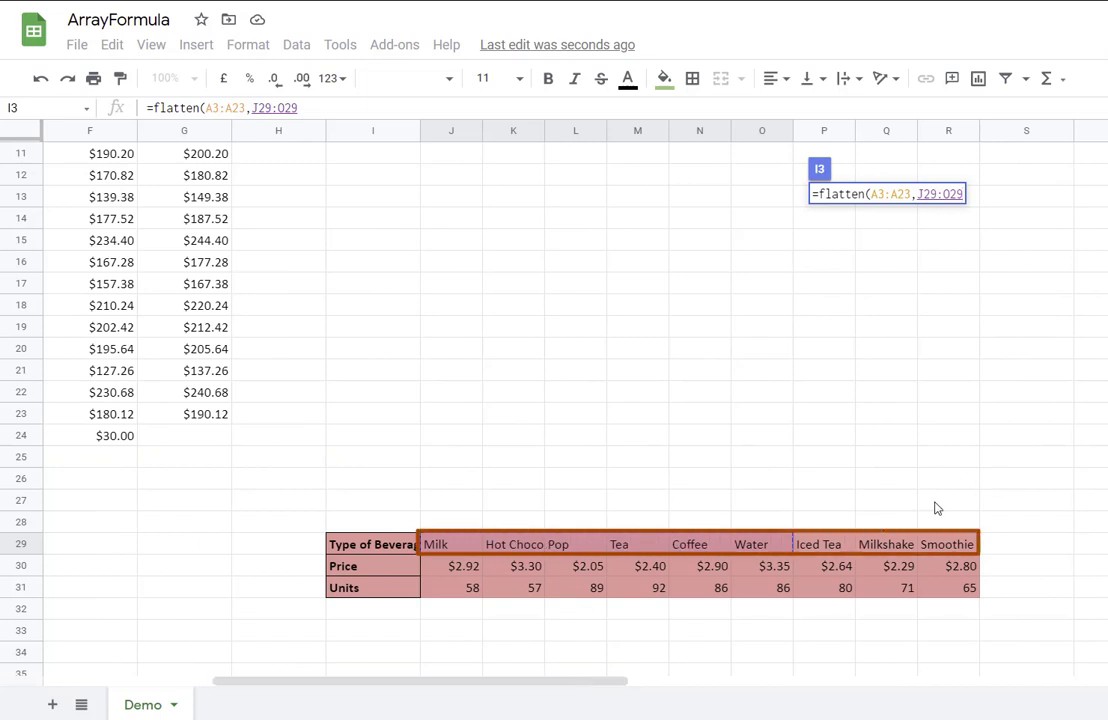
shift+click(938, 548)
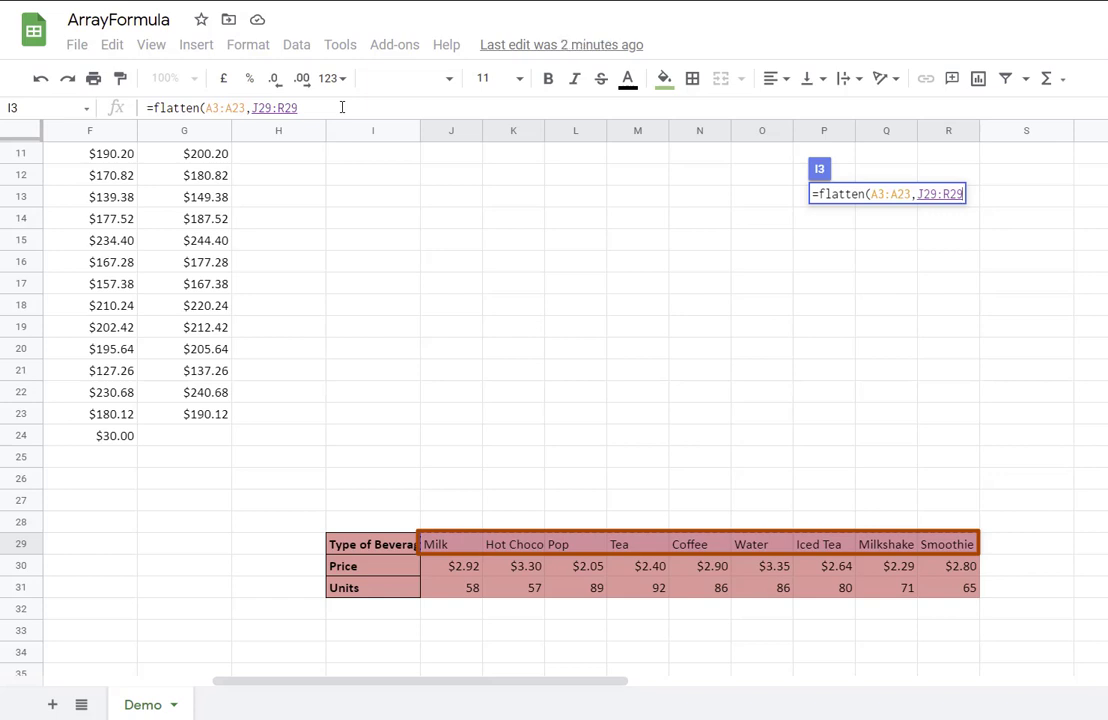
click(342, 107)
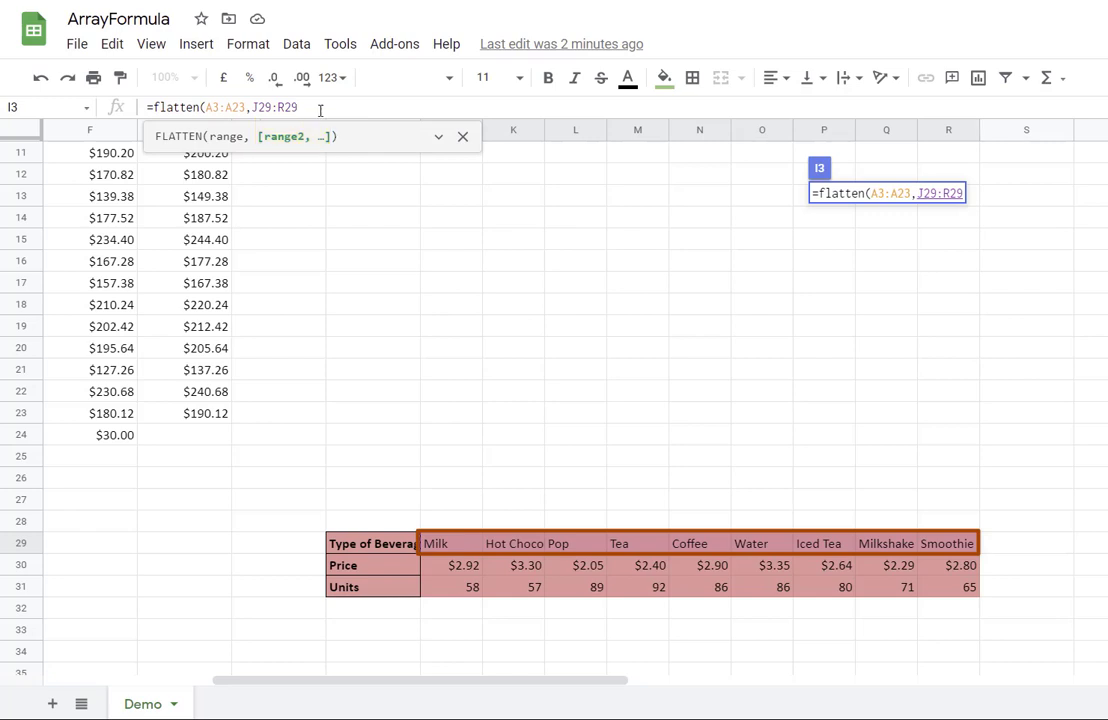
text())
key(Return)
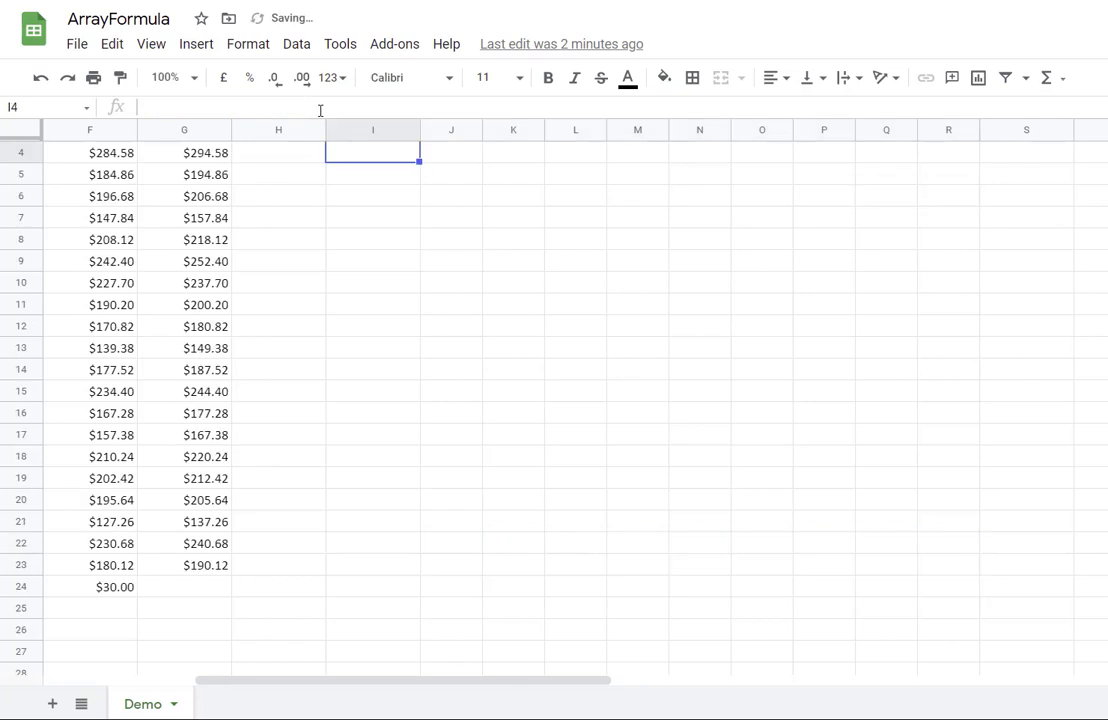
key(Up)
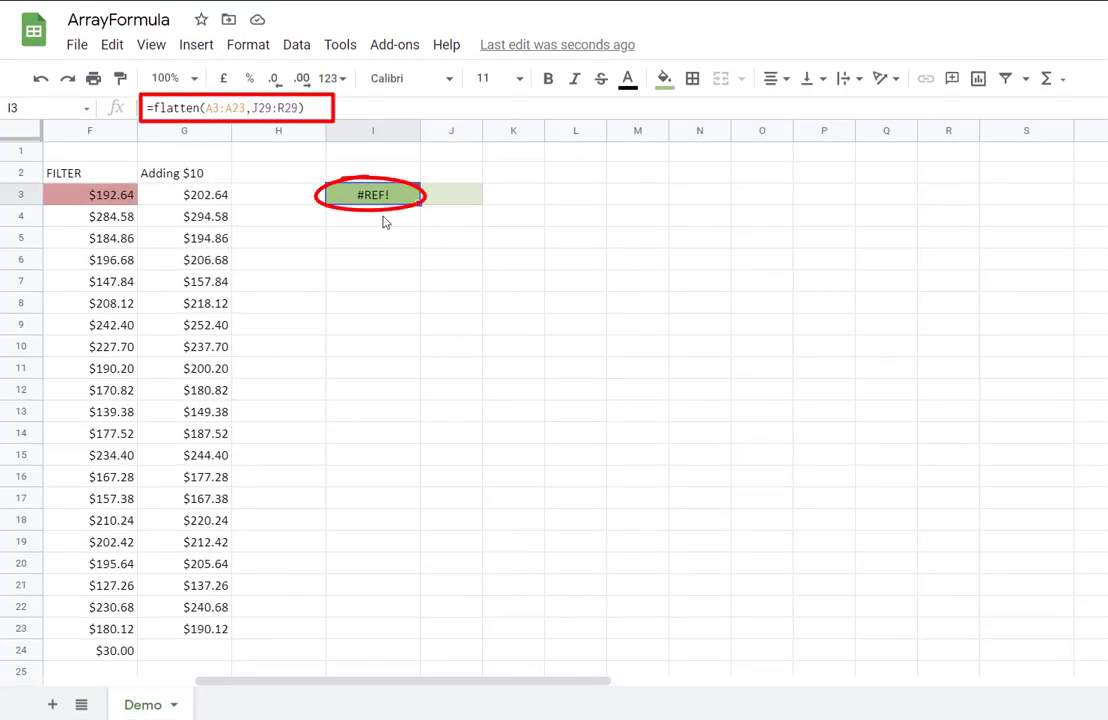
Move the beverage table from I29:R31 down to I42:R44
mouse_move(368, 200)
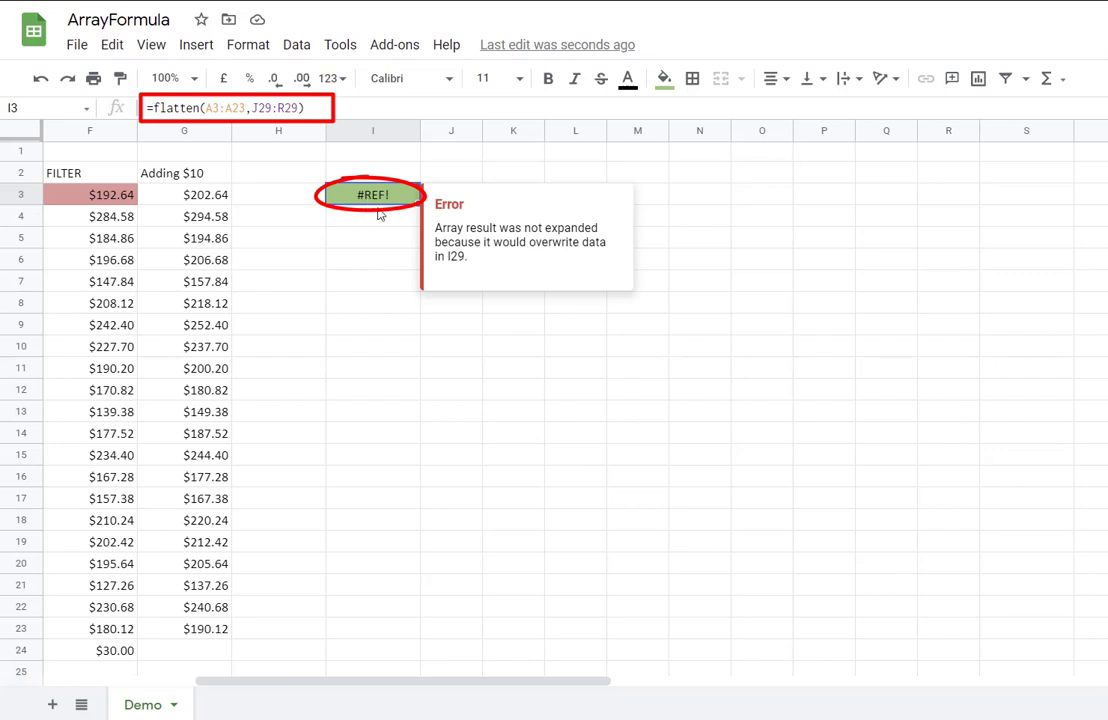
scroll(378, 346, down, 5)
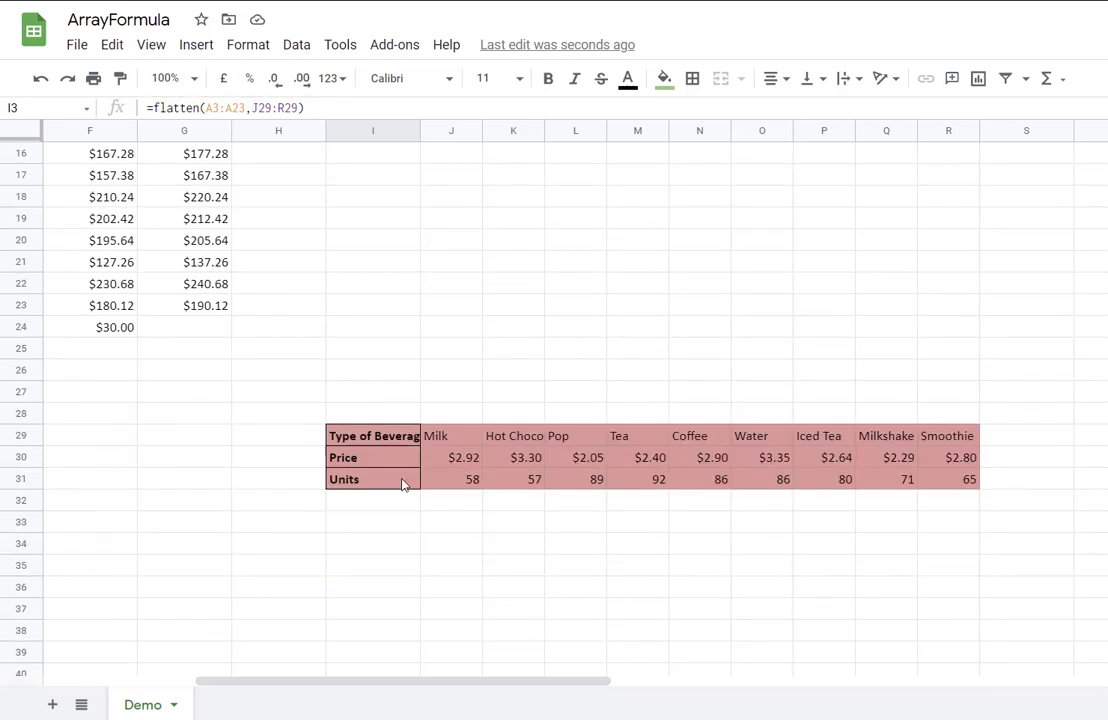
drag(366, 433, 927, 485)
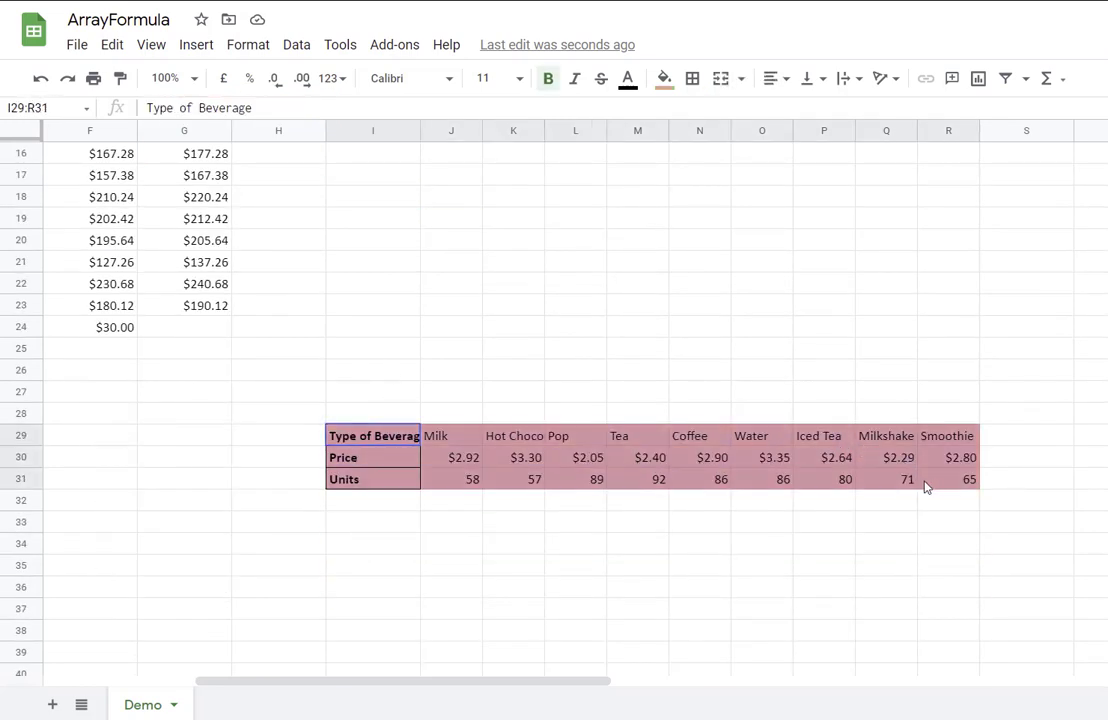
key(ctrl+c)
scroll(566, 618, down, 2)
click(372, 608)
key(ctrl+v)
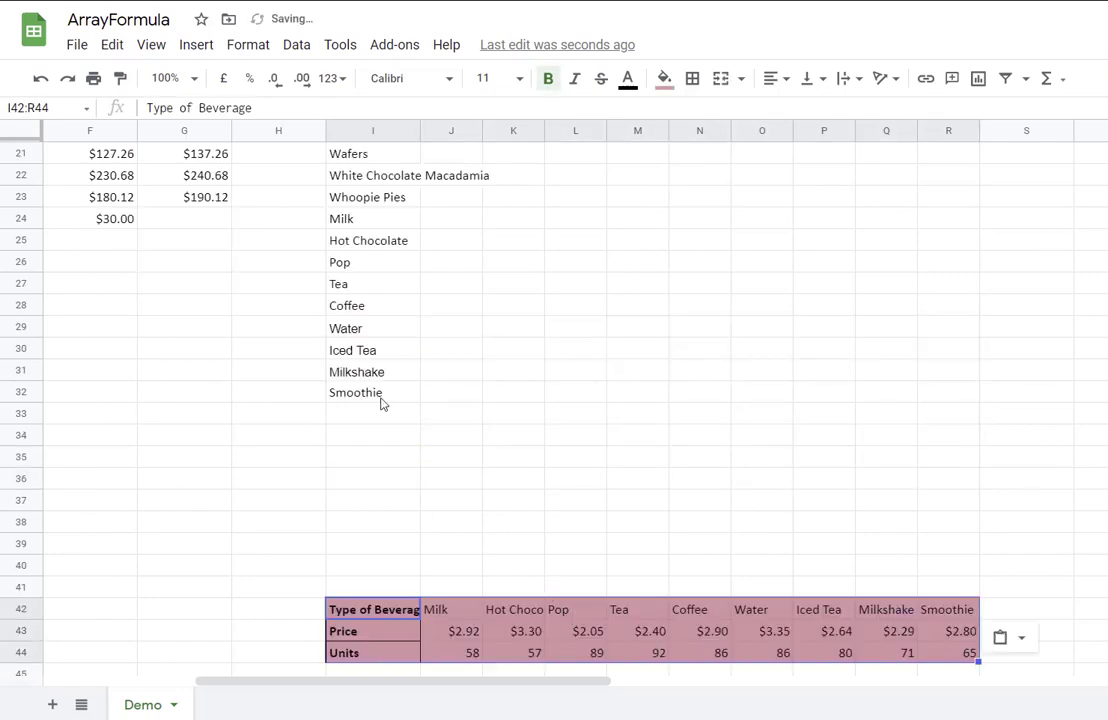
Review the flattened list of cookie and beverage names in column I, from I3 to I32
click(378, 397)
scroll(381, 399, up, 7)
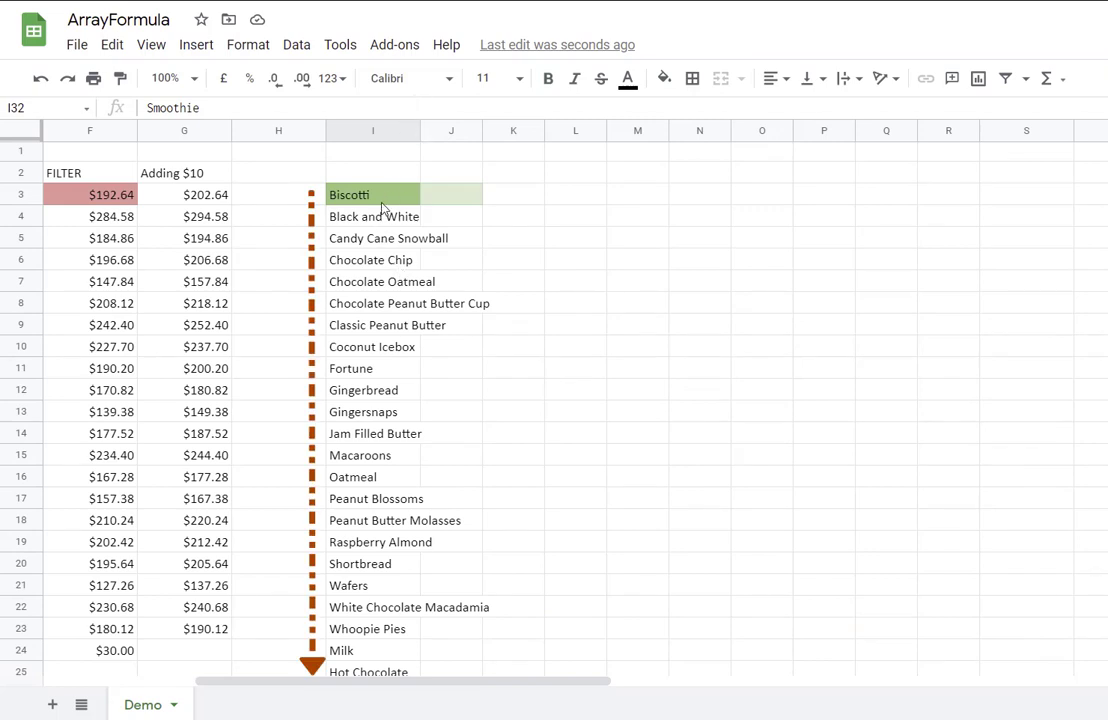
scroll(376, 492, down, 3)
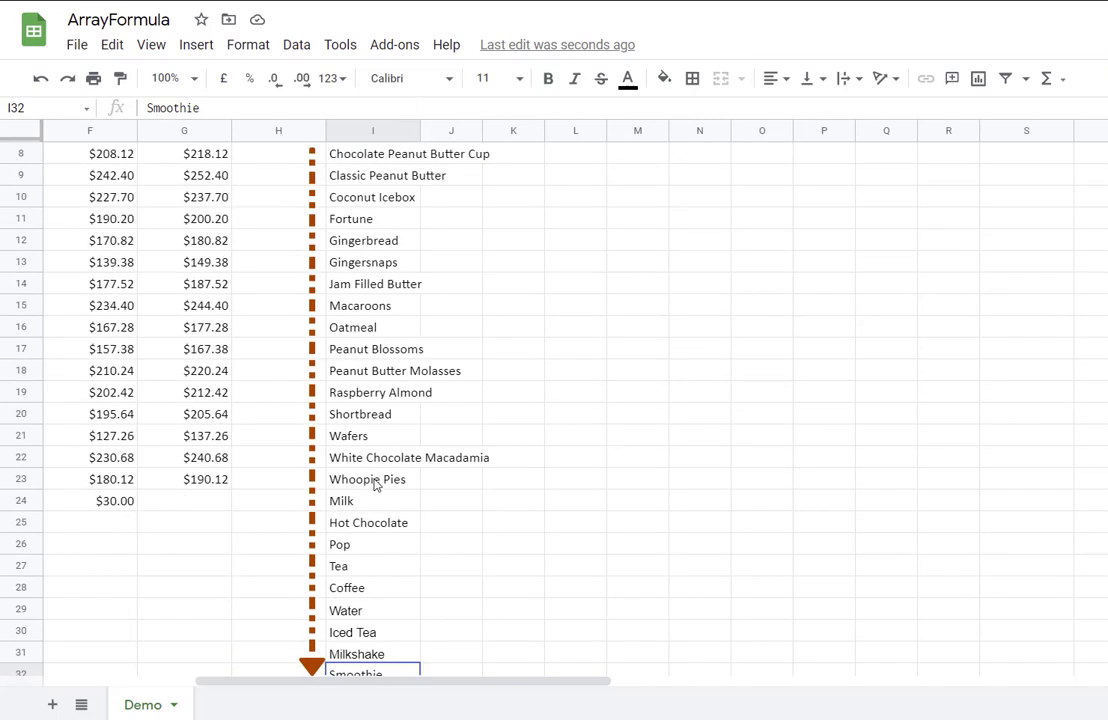
Prefix the FLATTEN formula in I3 with "2021 "& so the year is joined to the names
click(368, 501)
scroll(371, 620, down, 1)
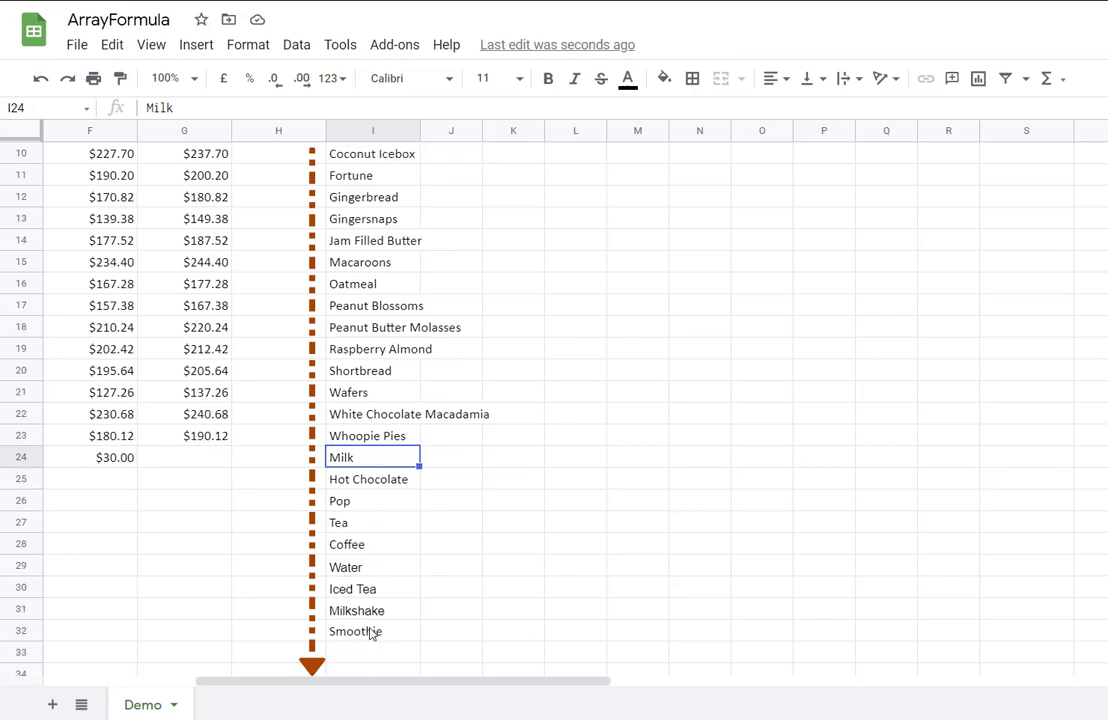
scroll(371, 633, up, 3)
click(390, 193)
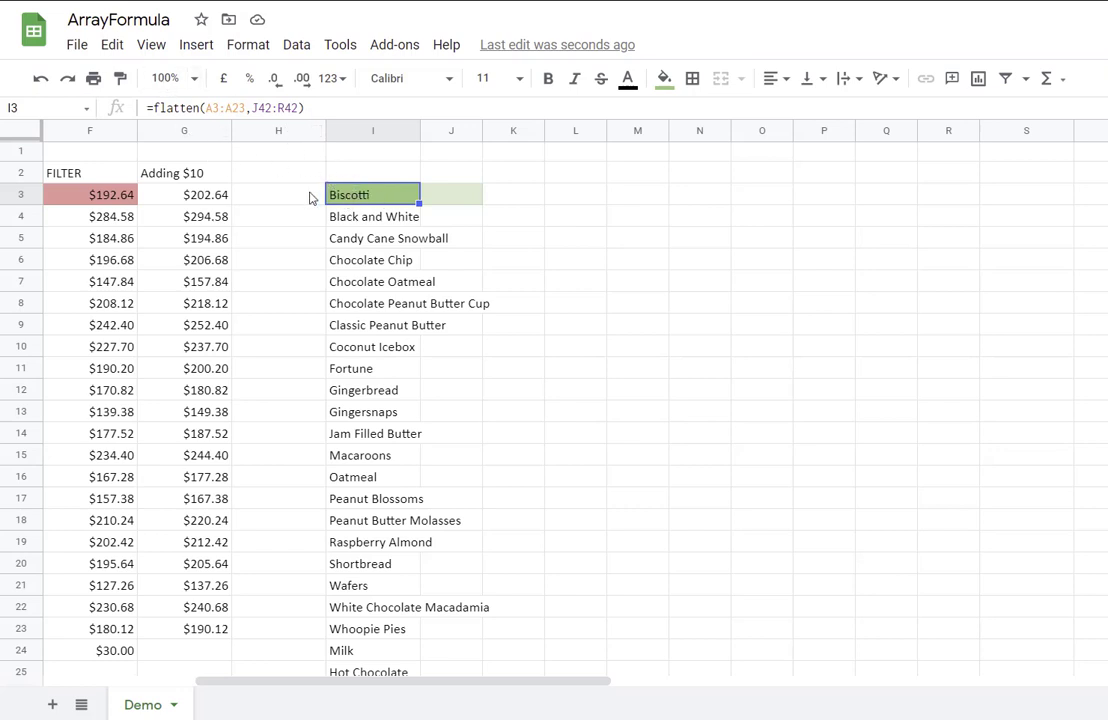
click(155, 107)
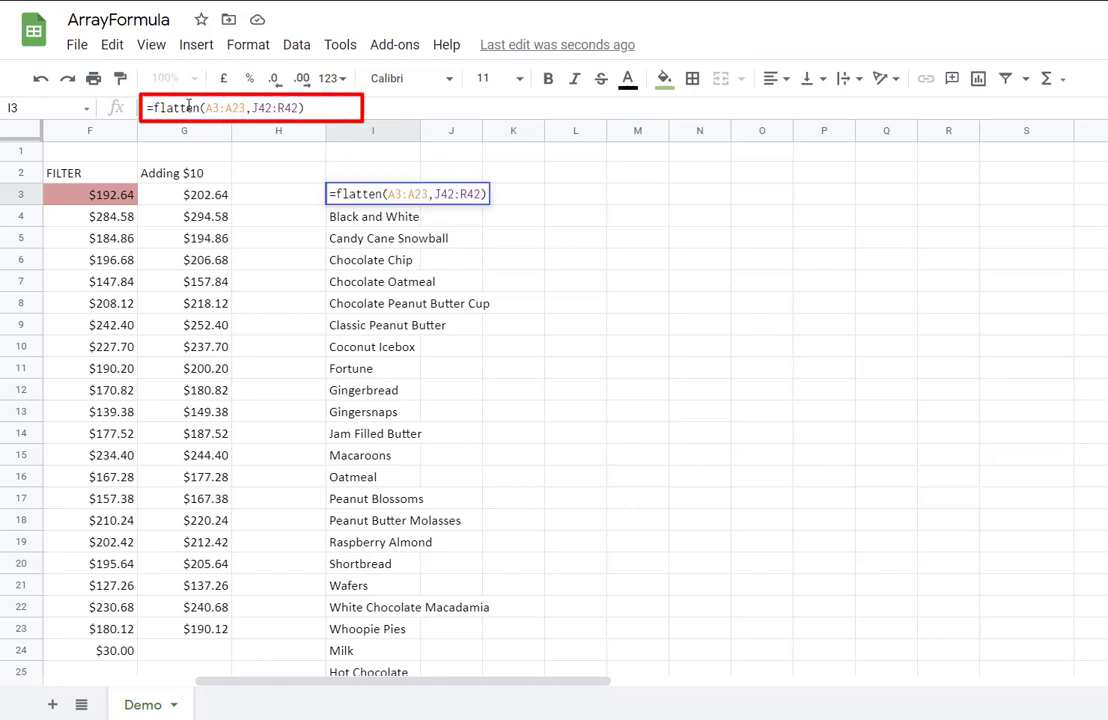
text(")
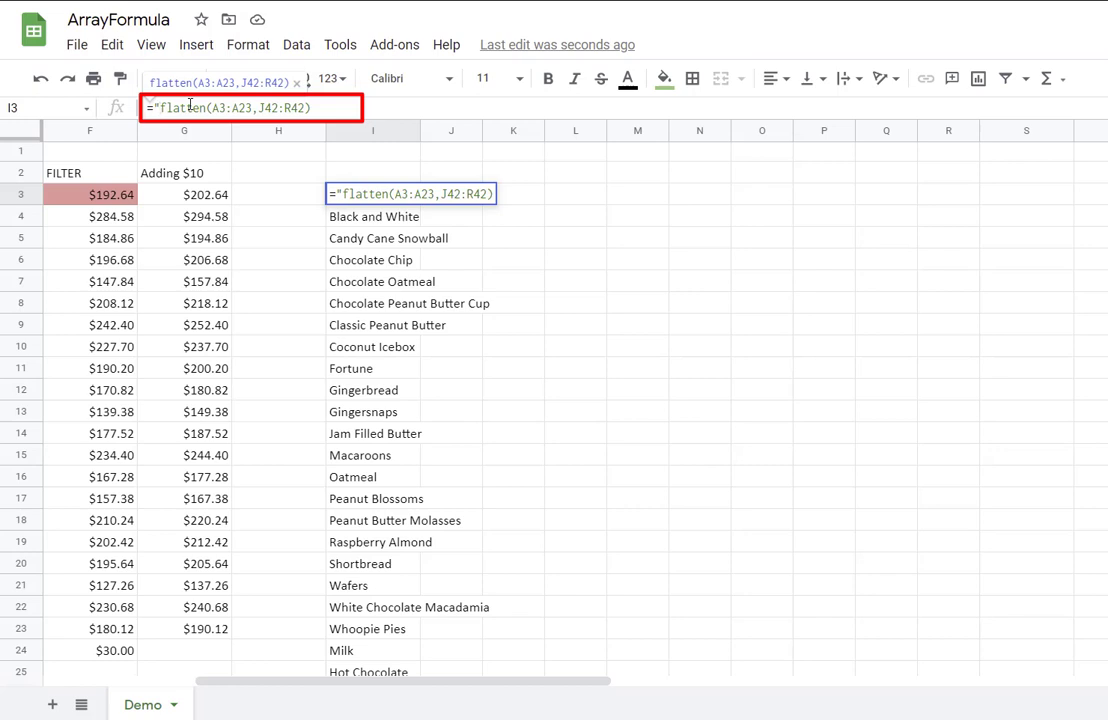
text(2021)
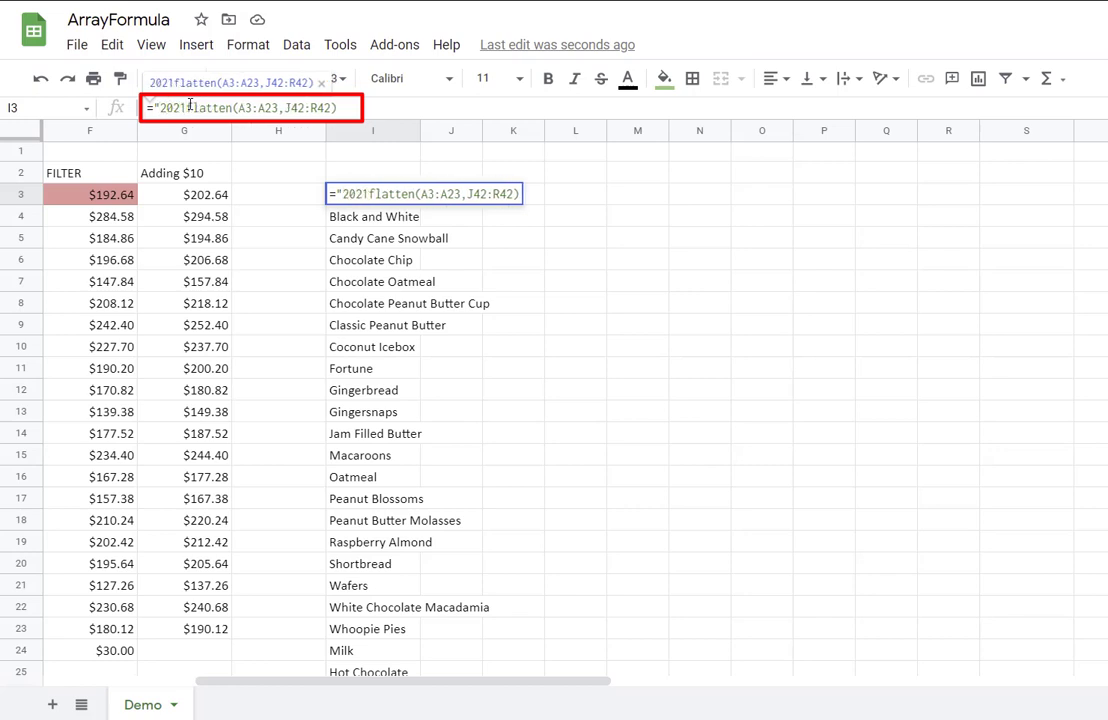
text( ")
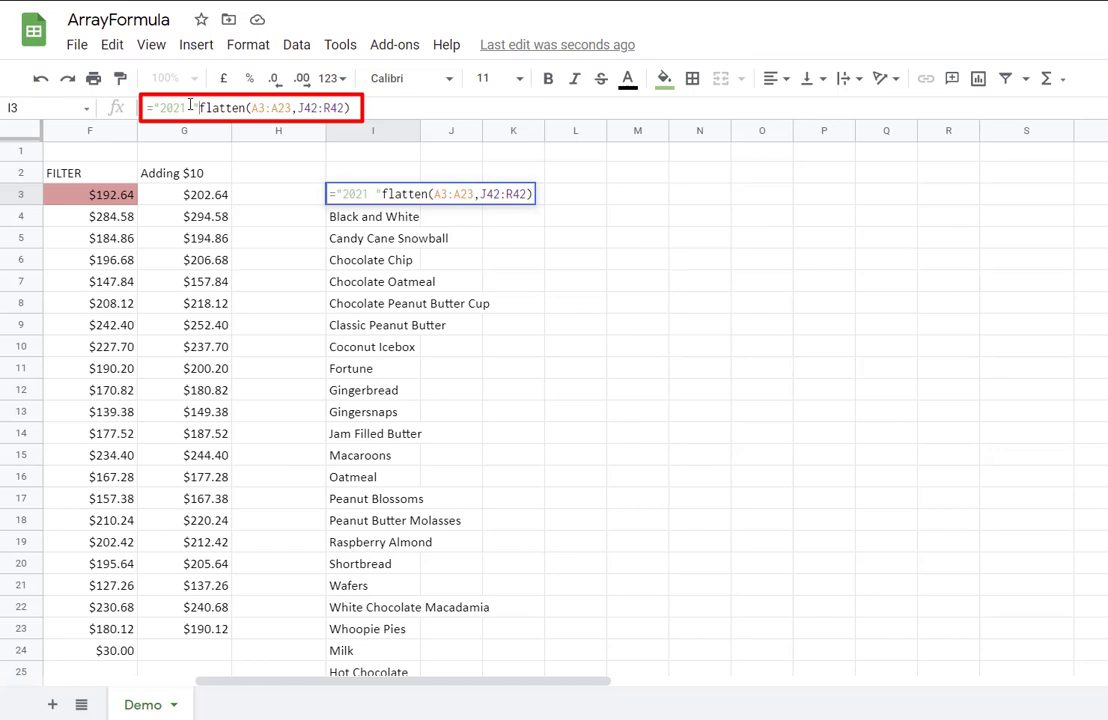
text(&)
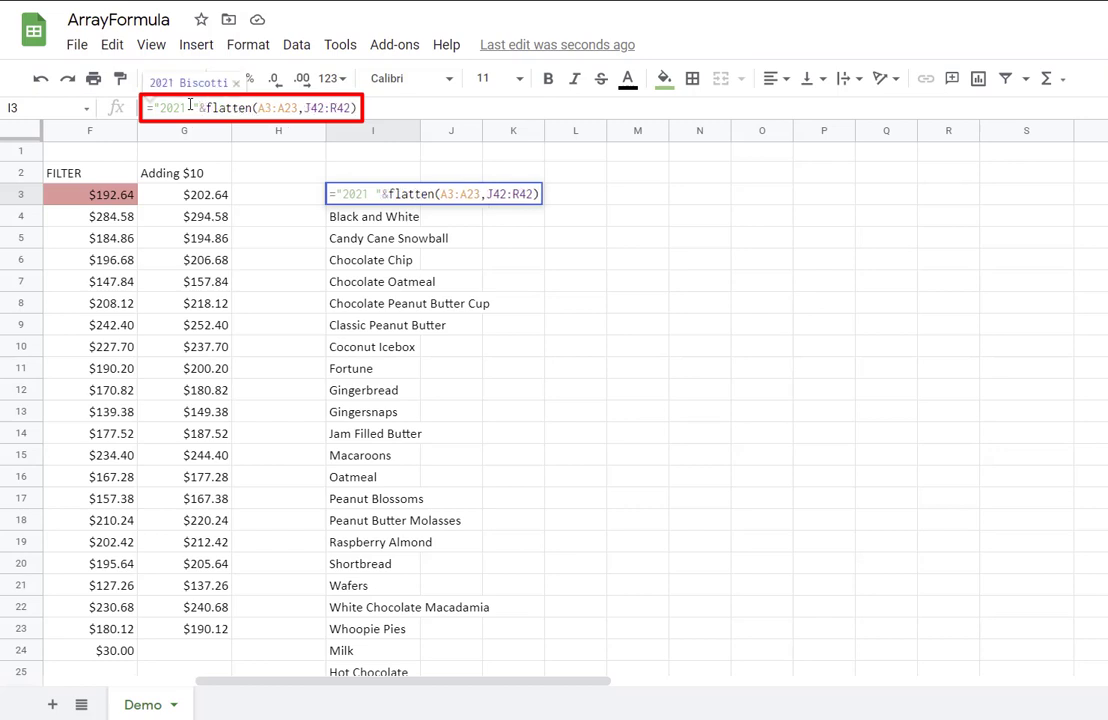
key(Return)
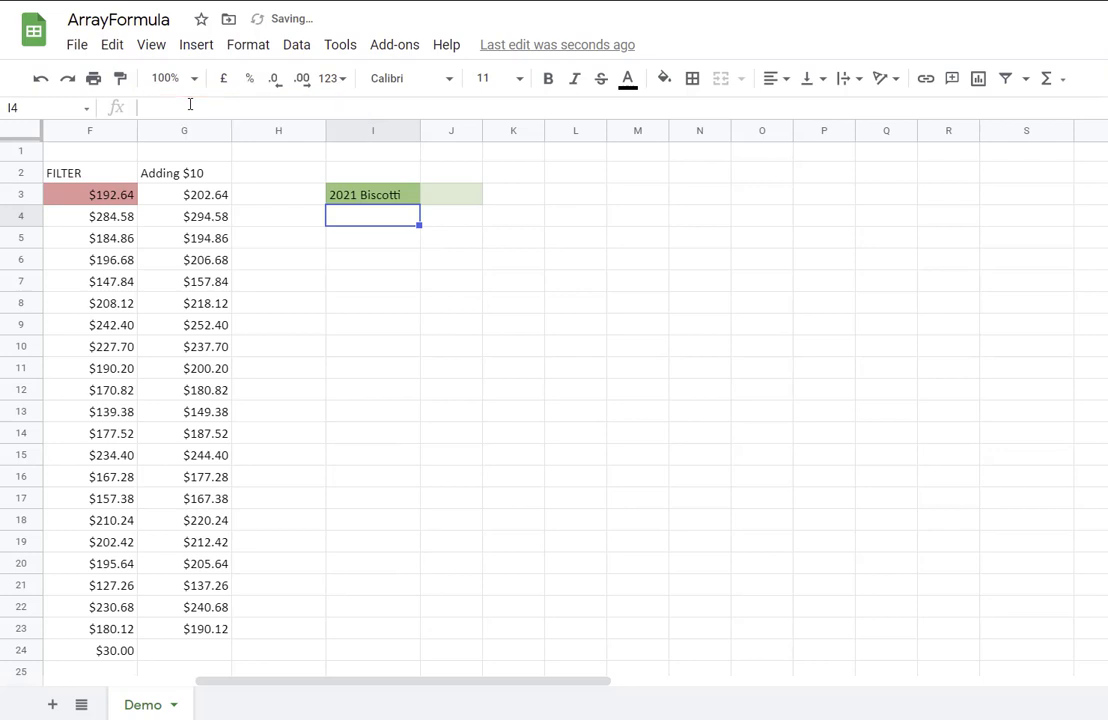
Wrap the "2021 "&flatten(A3:A23,J42:R42) formula in I3 in ARRAYFORMULA and check the list down to row 32
key(Up)
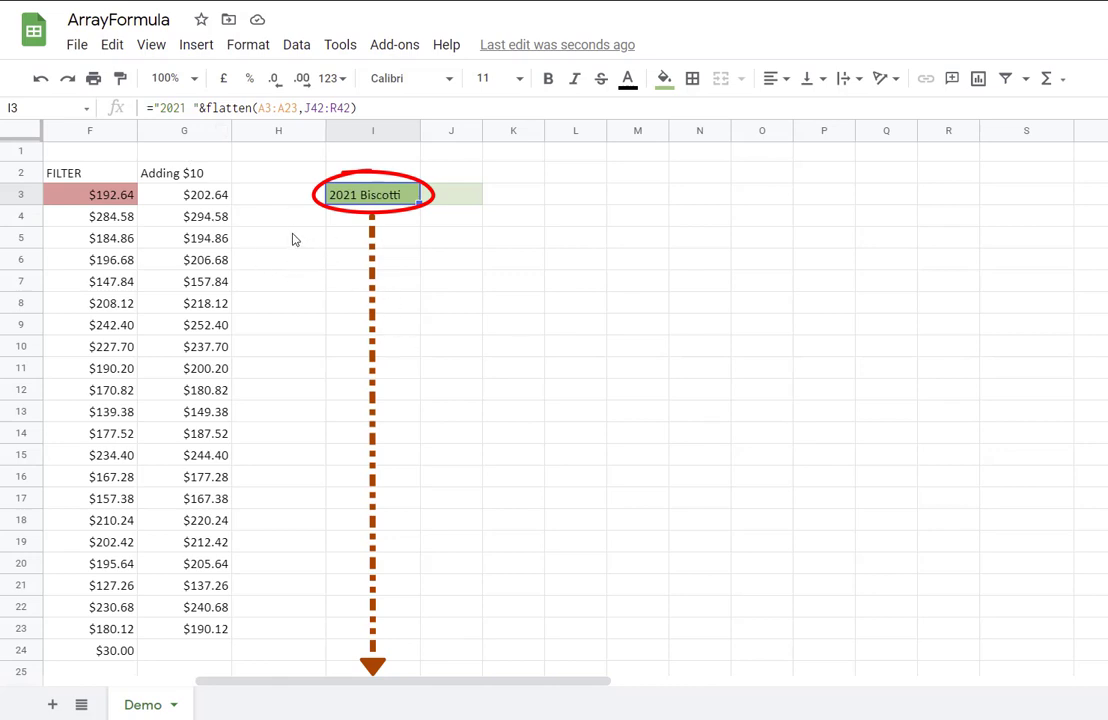
click(154, 108)
text(a)
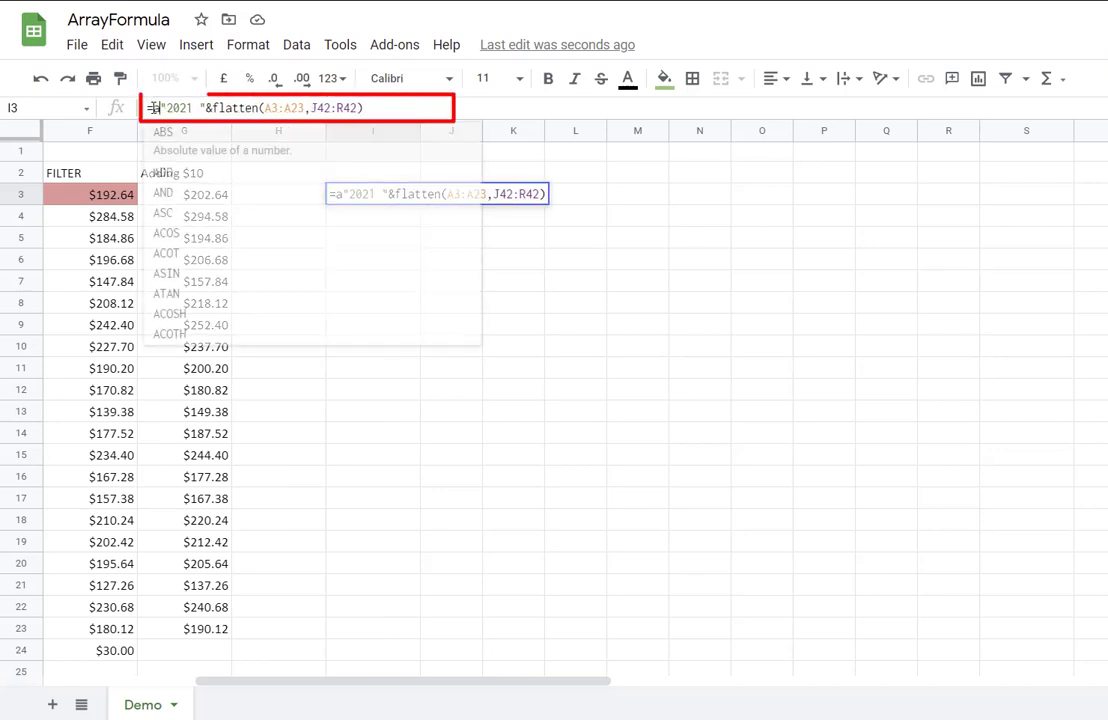
text(rra)
key(Tab)
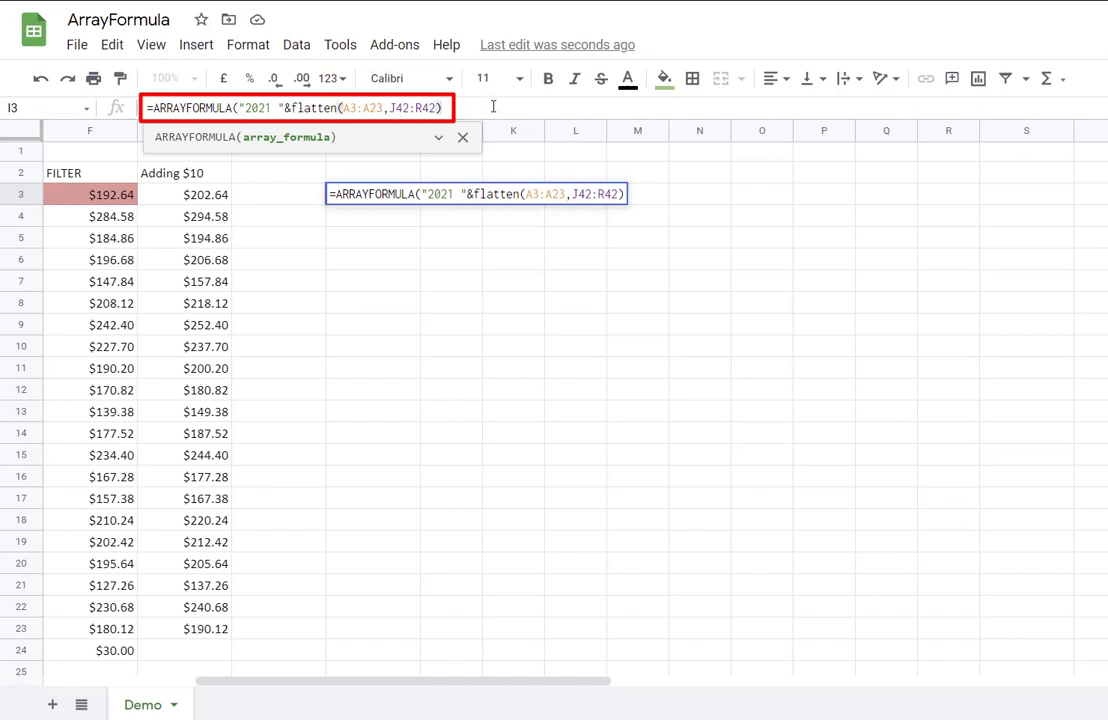
key(Return)
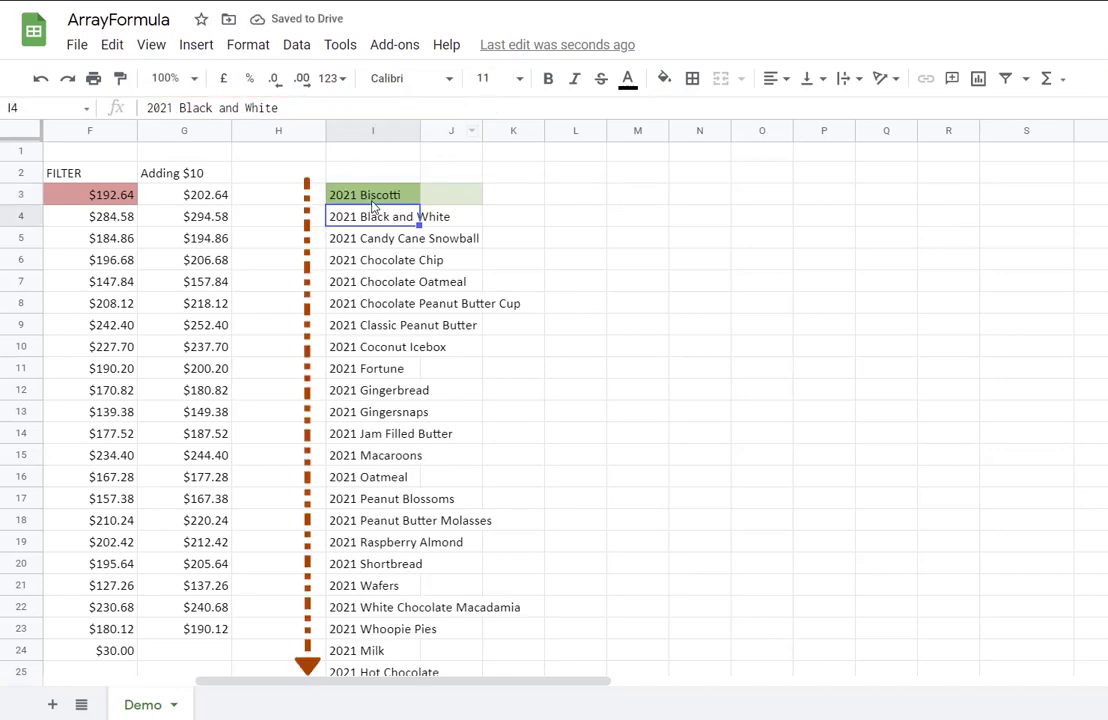
scroll(400, 220, down, 6)
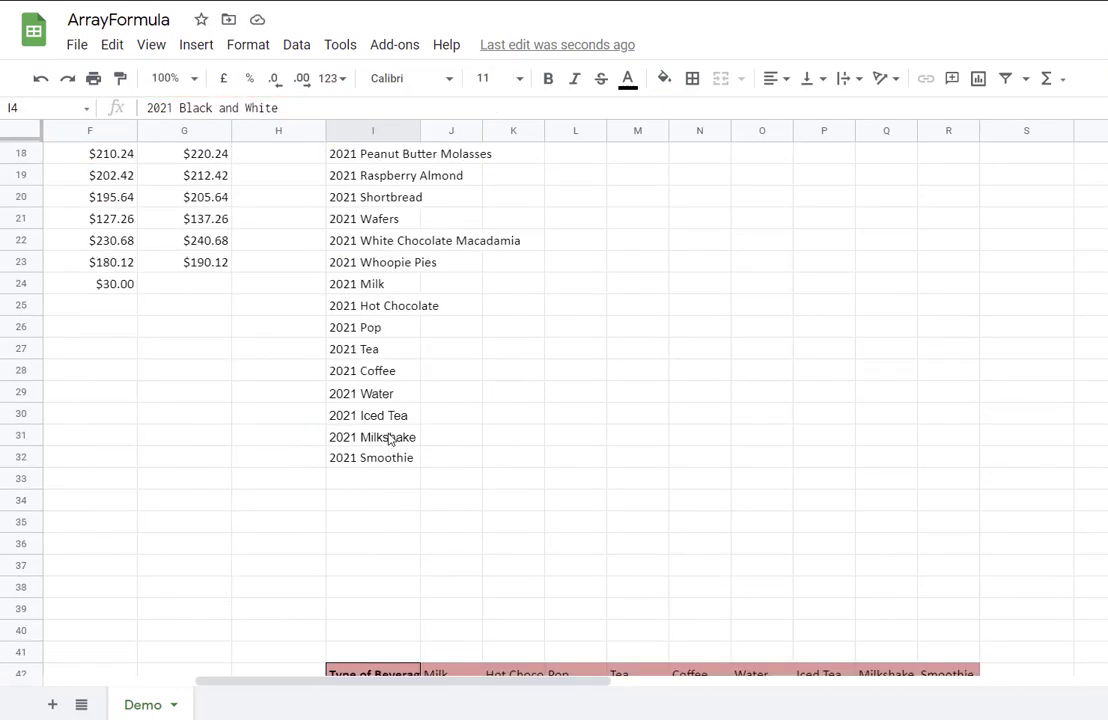
scroll(390, 437, up, 6)
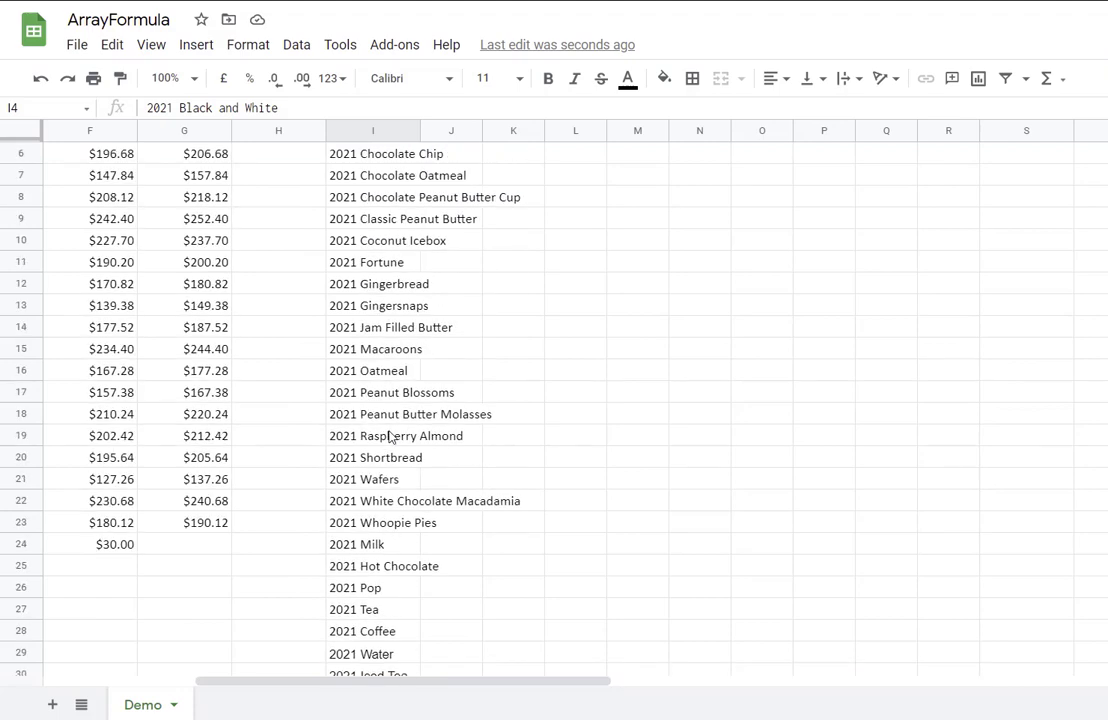
Copy the ARRAYFORMULA expression text from I3 without its equals sign
click(400, 195)
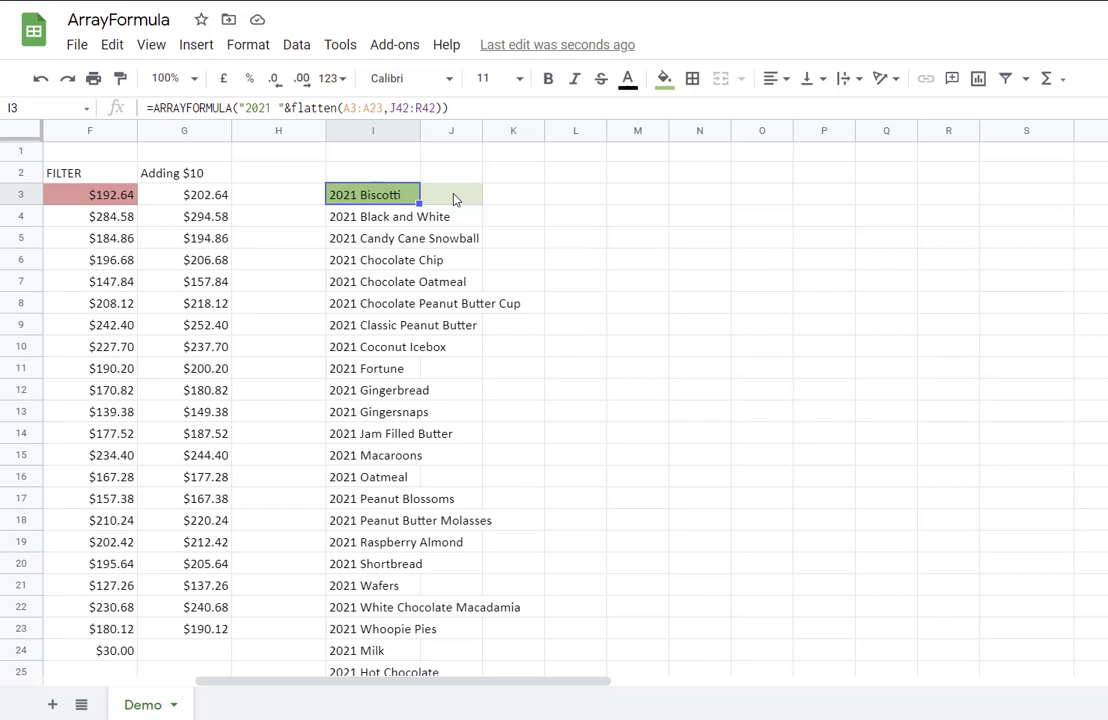
click(453, 199)
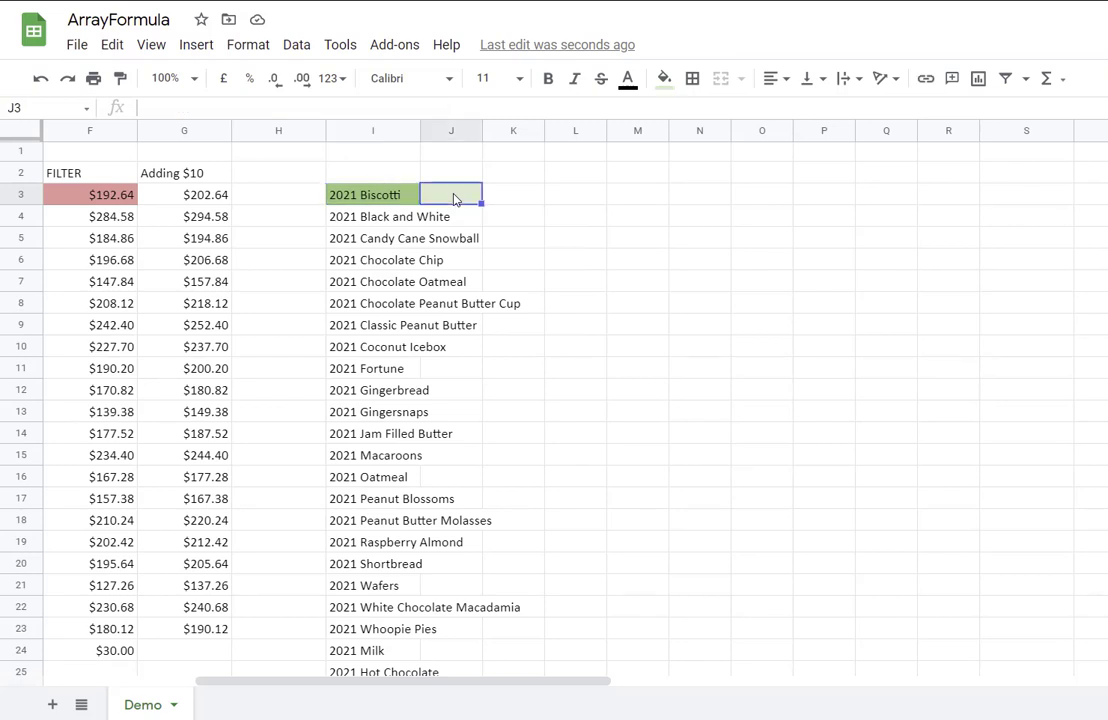
click(360, 194)
drag(449, 108, 142, 108)
key(ctrl+c)
key(Tab)
Enter a TRANSPOSE formula in L3 that encloses the copied ARRAYFORMULA expression
click(571, 201)
click(247, 111)
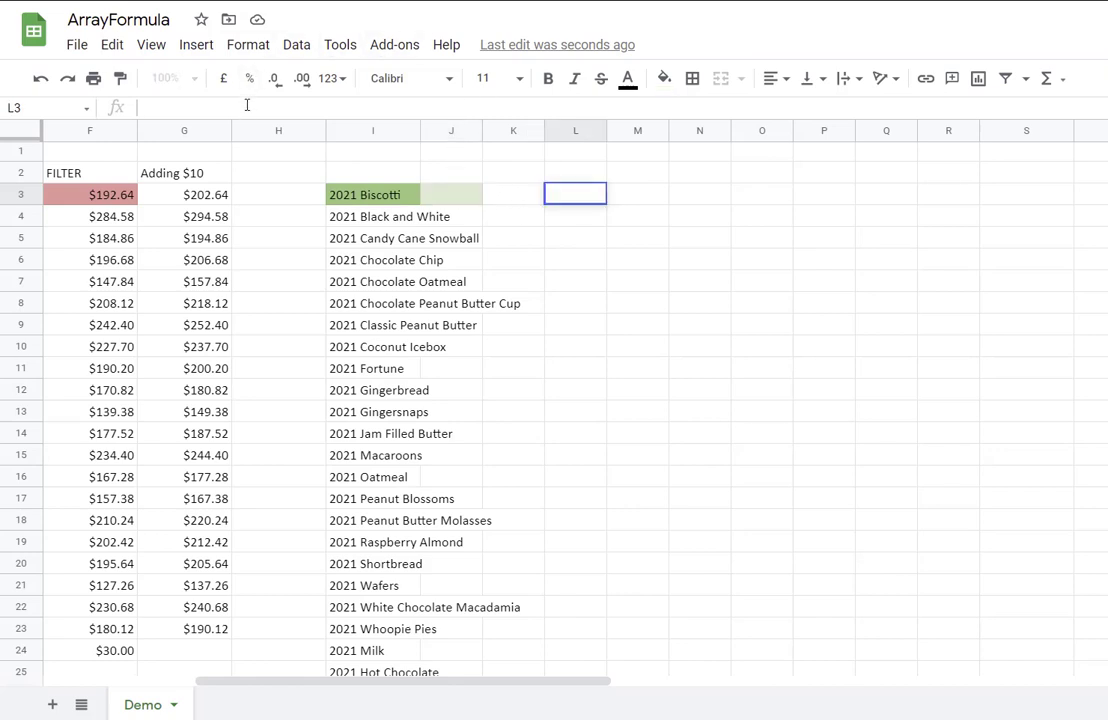
text(=trans)
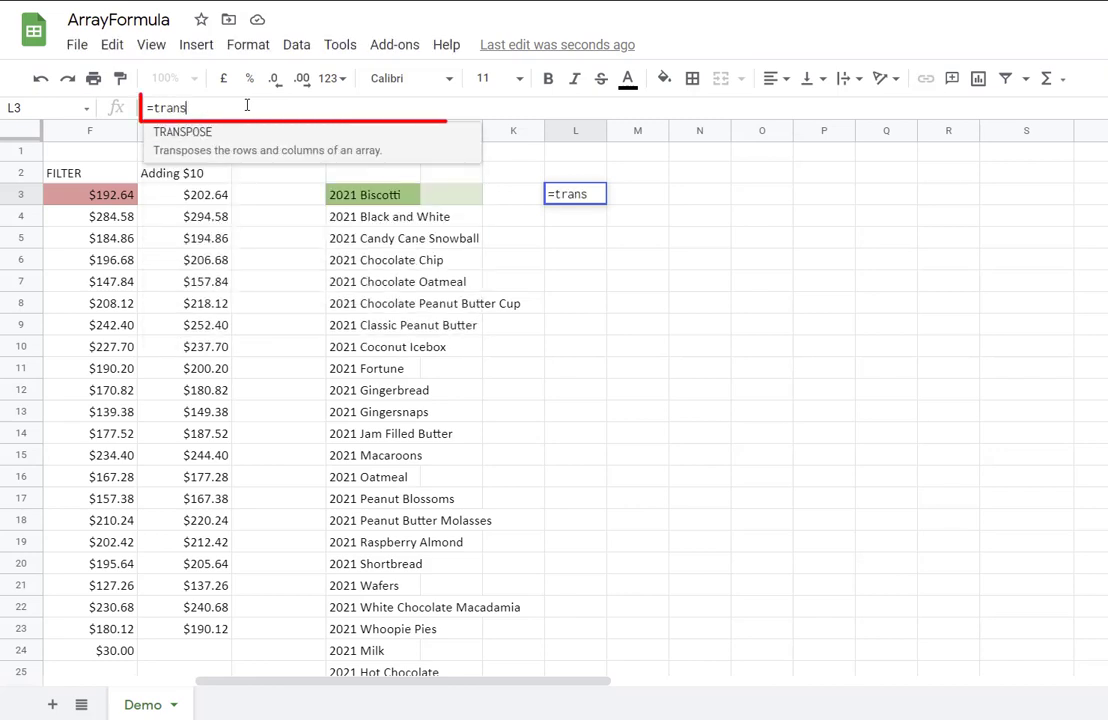
text(pose()
key(ctrl+v)
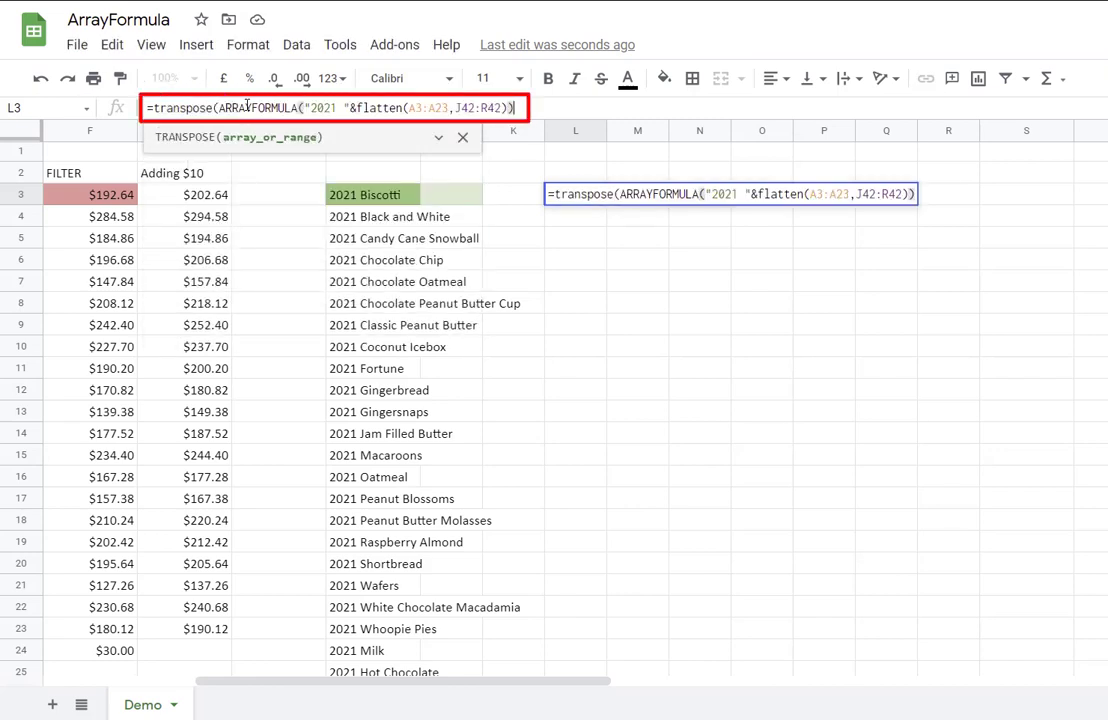
text())
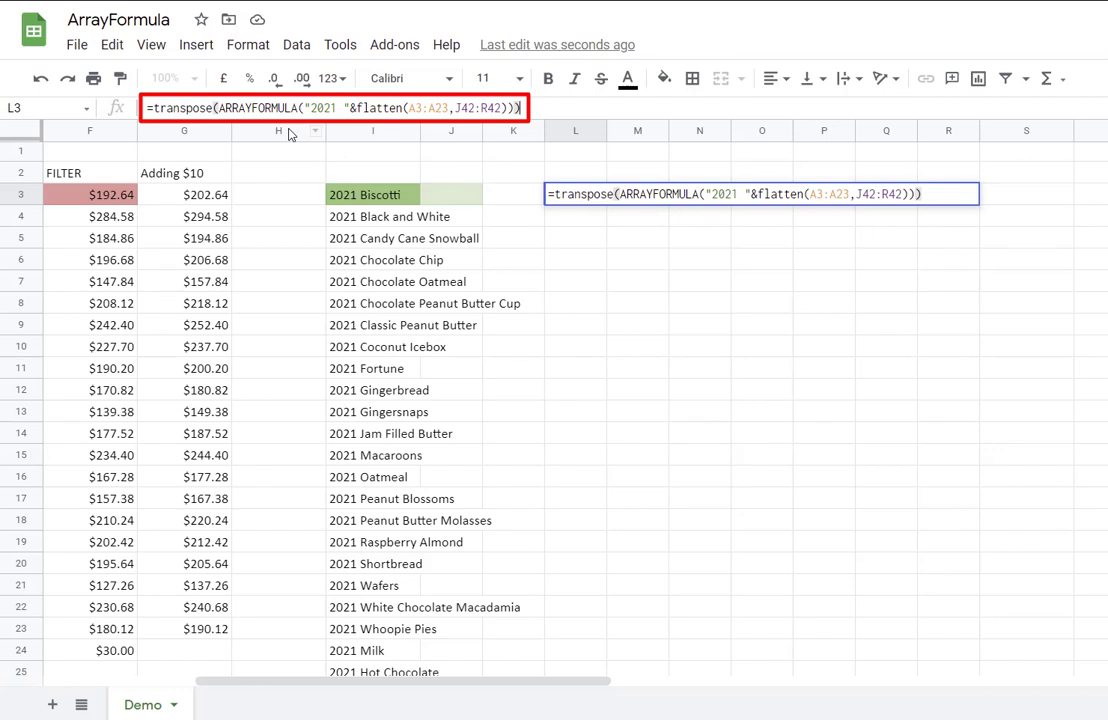
key(Return)
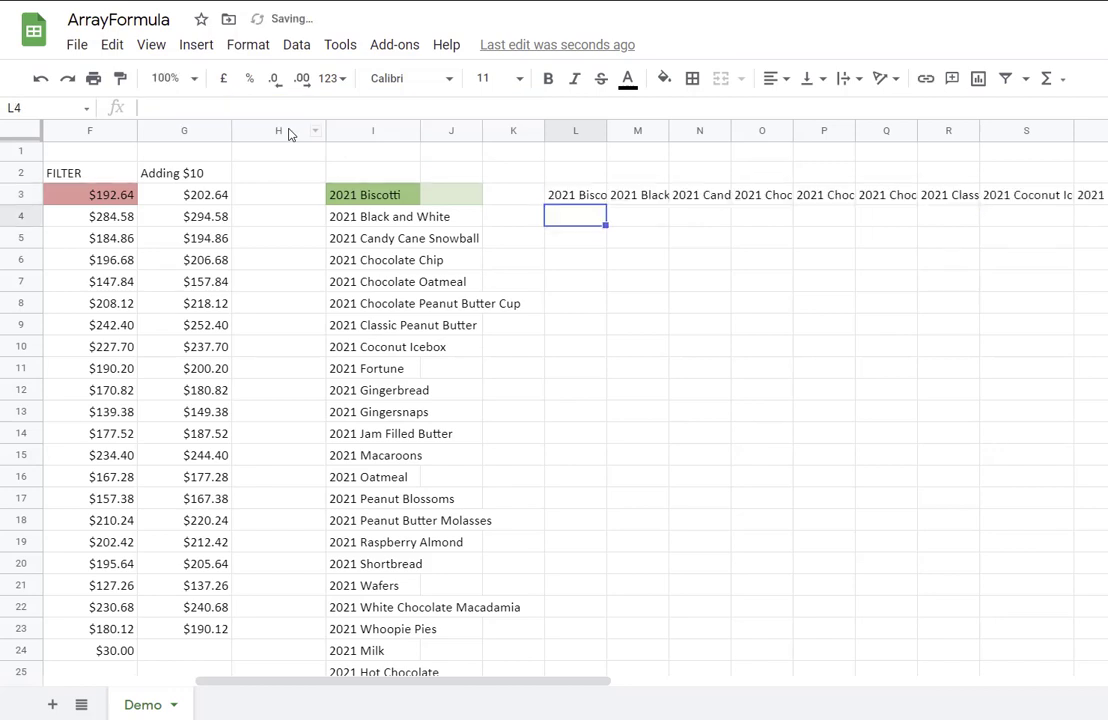
Review the transposed cookie and beverage names running across row 3 from L3
key(Up)
key(Right)
key(Right)
key(Right)
key(Right)
key(Right)
key(Right)
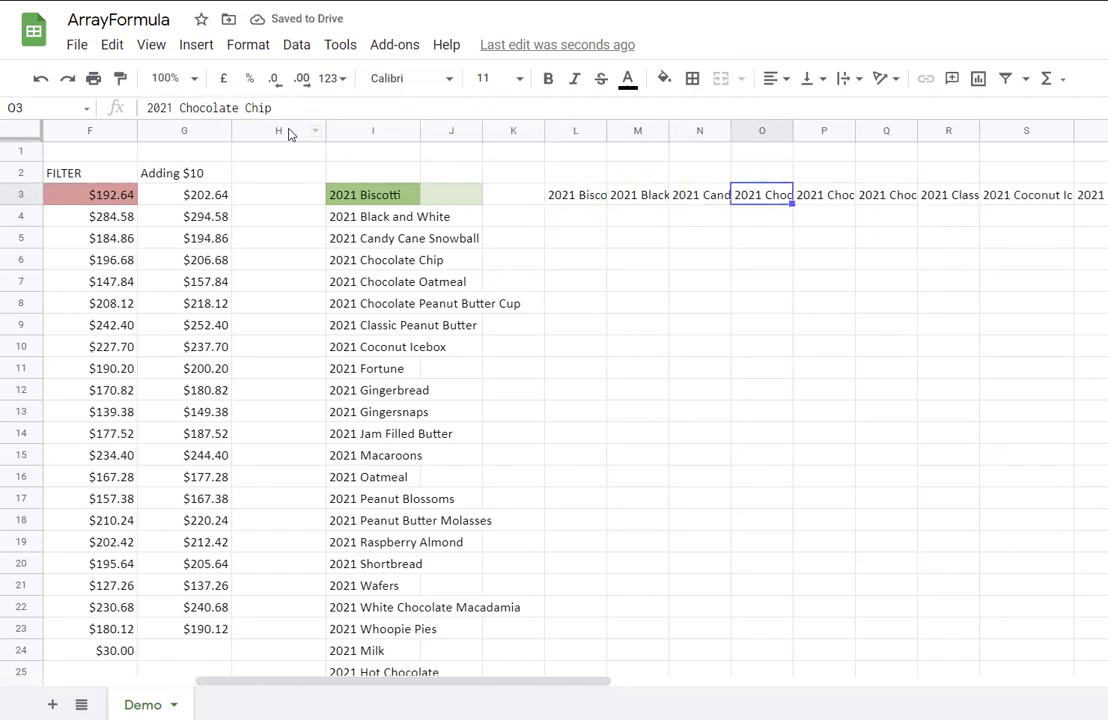
key(Right)
key(Right)
key(Right)
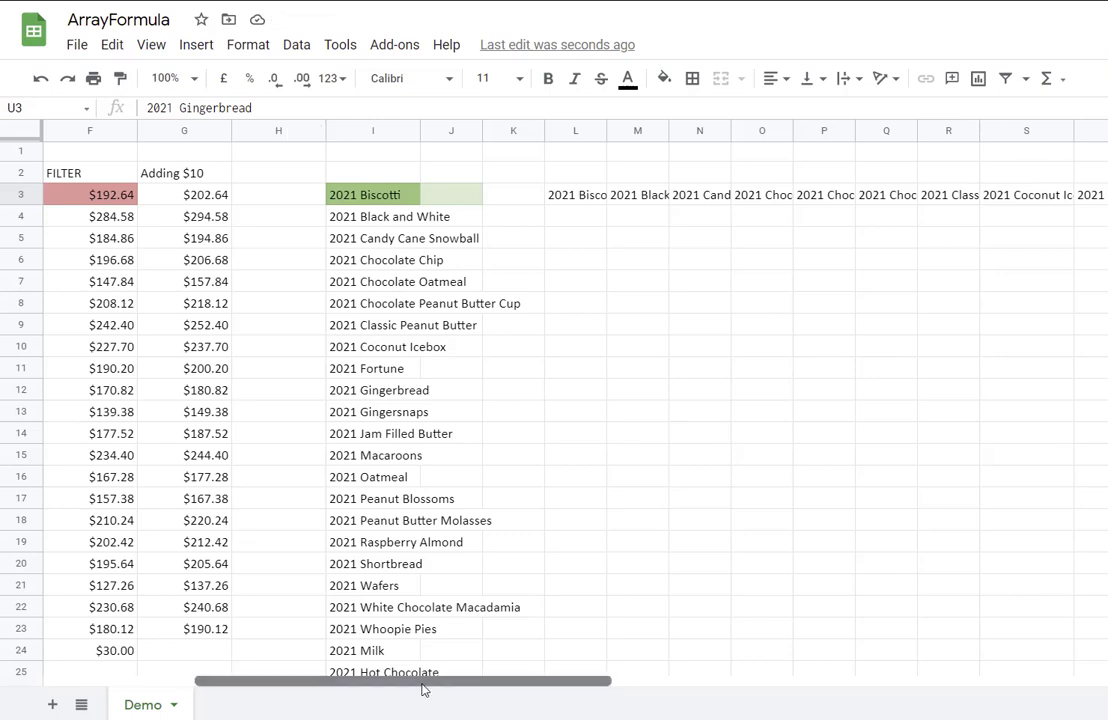
drag(420, 690, 841, 710)
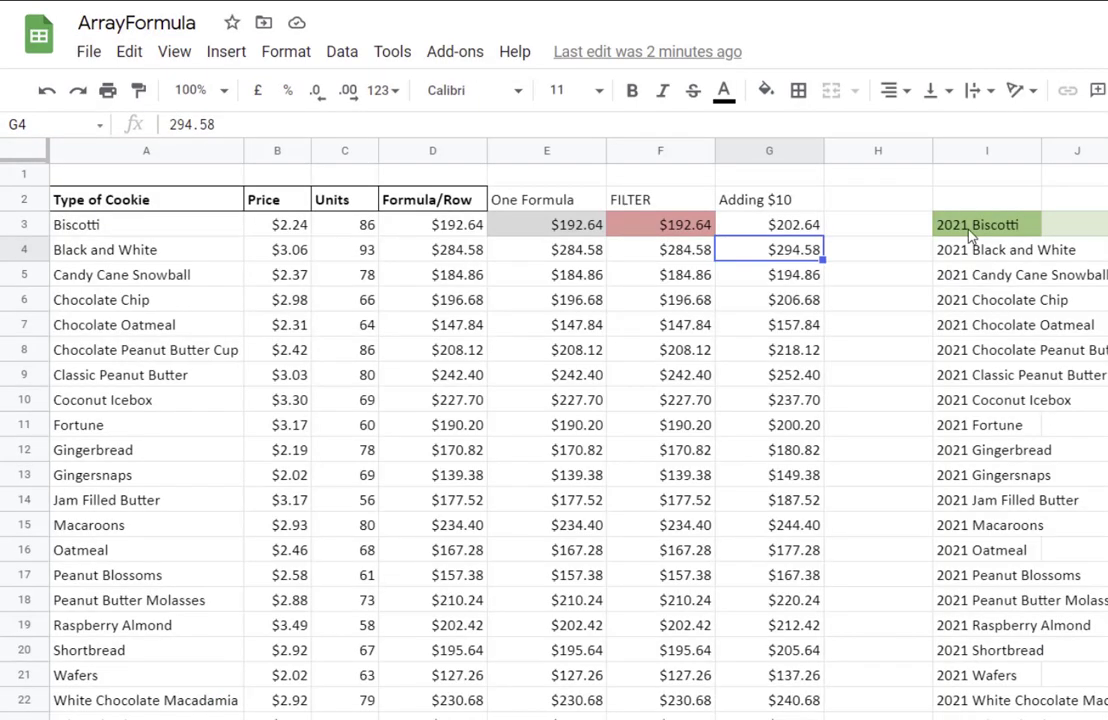
click(978, 233)
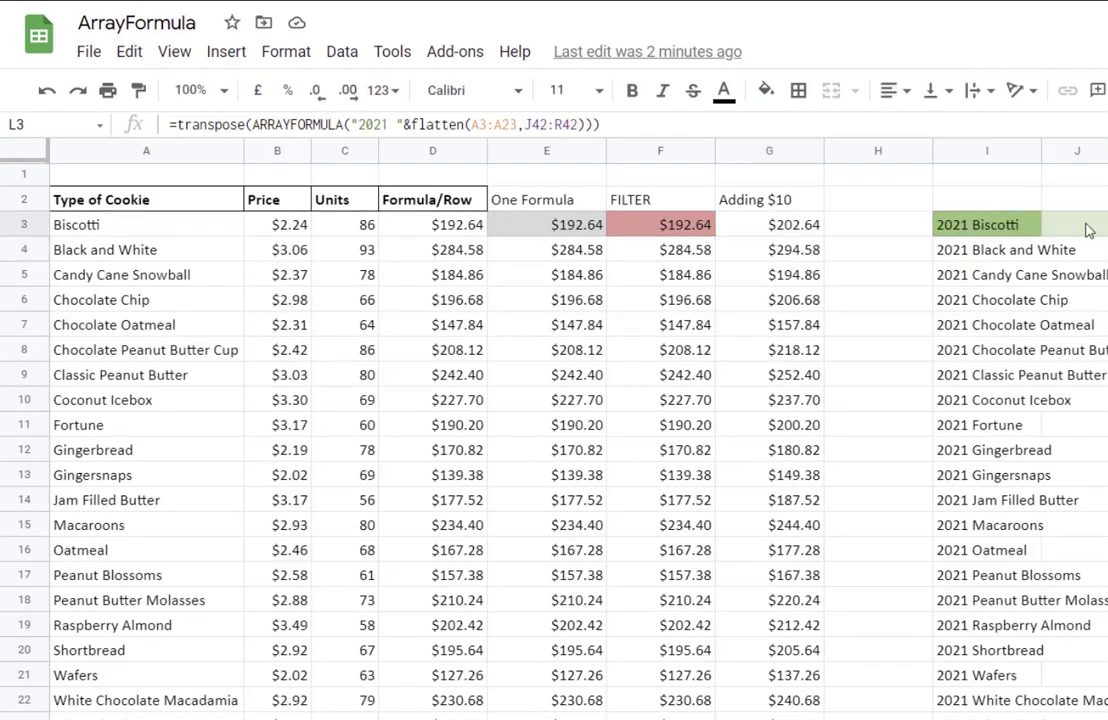
click(1086, 229)
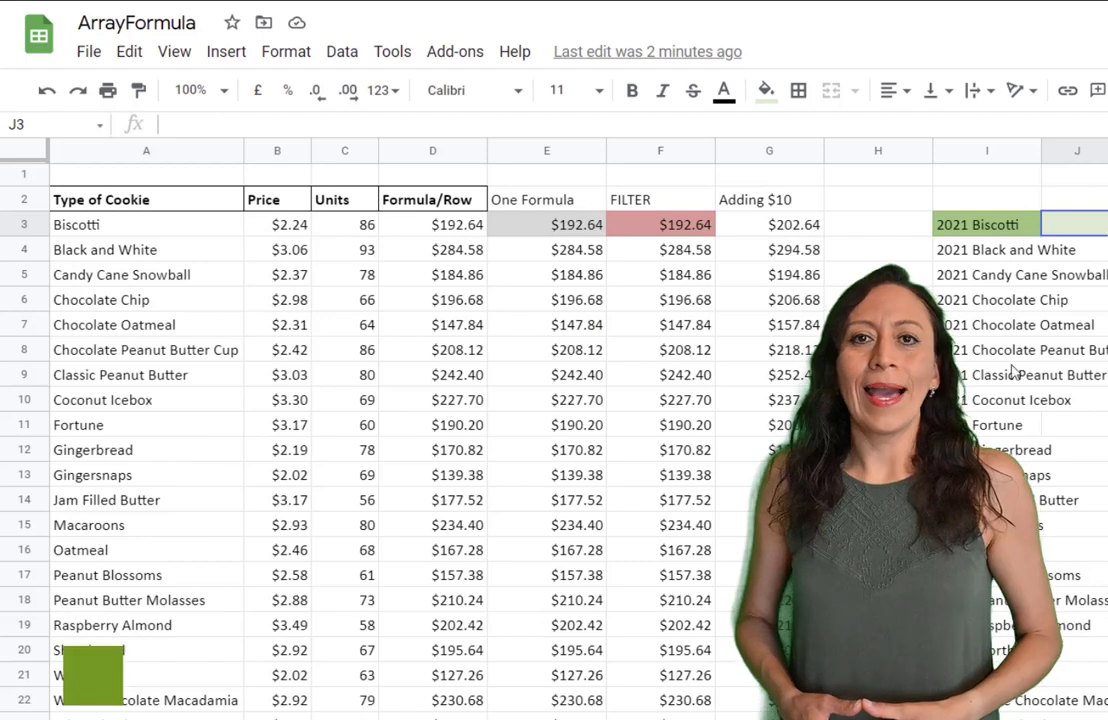
scroll(997, 370, down, 3)
scroll(997, 370, down, 1)
scroll(993, 368, up, 4)
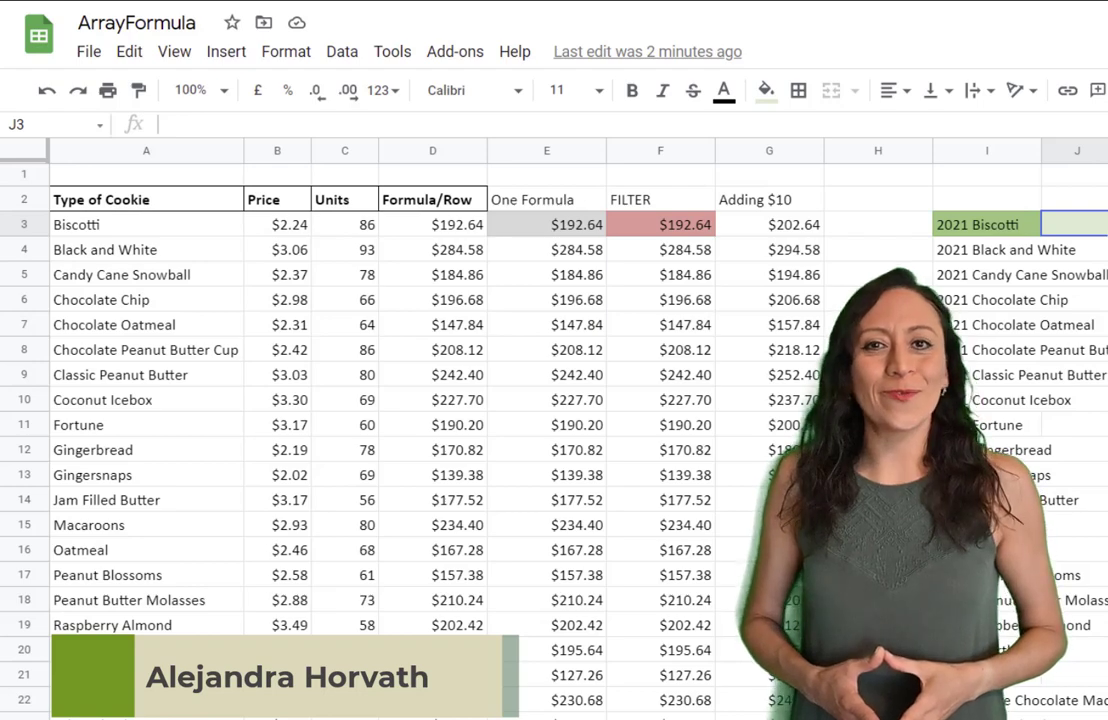
scroll(993, 368, right, 10)
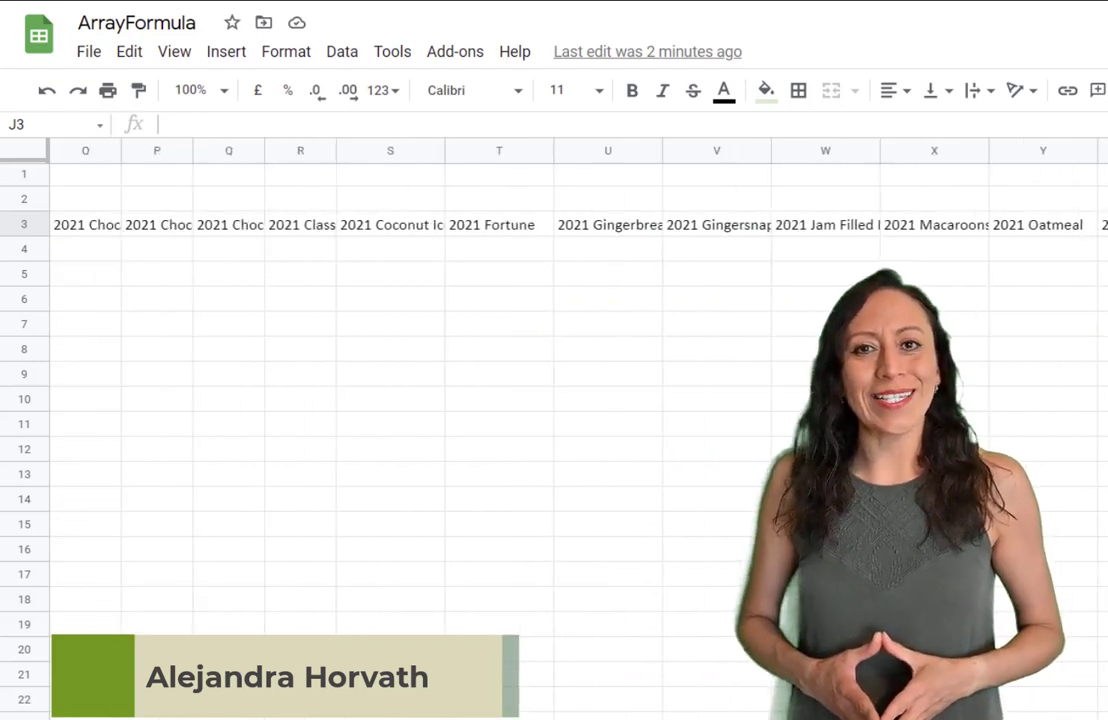